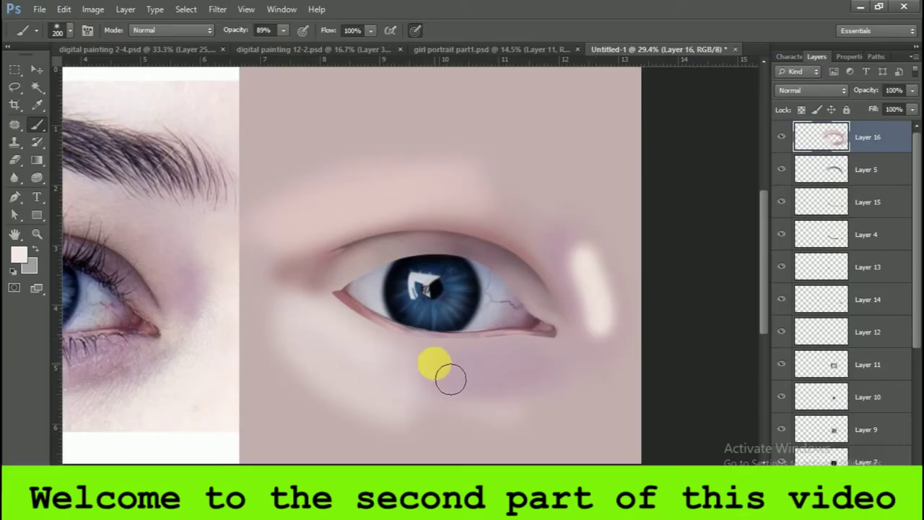
# Paint soft light shading by the outer corner and a mauve shadow under the eye, sampling skin tones
pyautogui.moveTo(368, 37); pyautogui.dragTo(343, 44)
pyautogui.moveTo(588, 242)
pyautogui.mouseDown()
pyautogui.moveTo(602, 270)
pyautogui.moveTo(611, 346)
pyautogui.moveTo(499, 427)
pyautogui.moveTo(630, 347)
pyautogui.moveTo(608, 412)
pyautogui.moveTo(629, 378)
pyautogui.moveTo(600, 422)
pyautogui.mouseUp()
pyautogui.keyDown('alt'); pyautogui.click(493, 431); pyautogui.keyUp('alt')
pyautogui.scroll(-2, 522, 385)
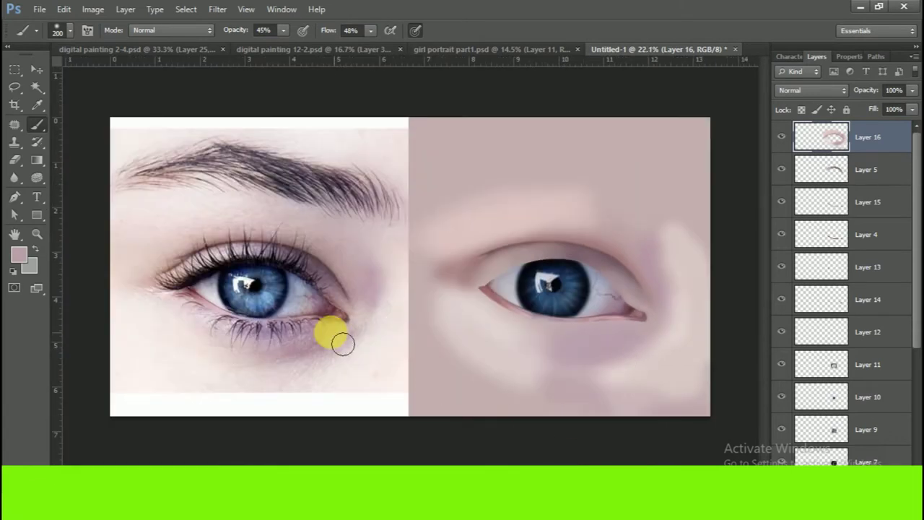
pyautogui.keyDown('alt'); pyautogui.click(283, 332); pyautogui.keyUp('alt')
pyautogui.press('[')
pyautogui.press('[')
pyautogui.press('[')
pyautogui.click(602, 345)
pyautogui.moveTo(602, 345); pyautogui.dragTo(569, 353)
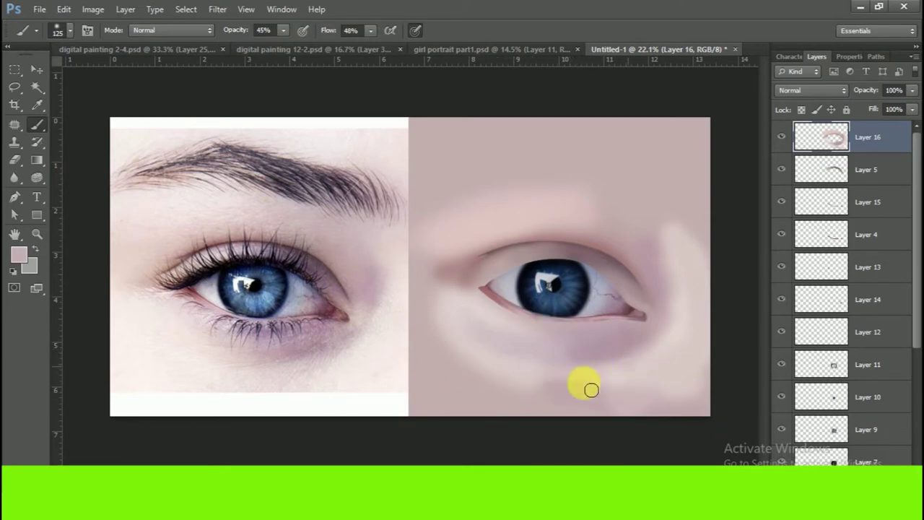
# Keep blending the shading at brush sizes 90–250 px, then add a new empty layer
pyautogui.press(']')
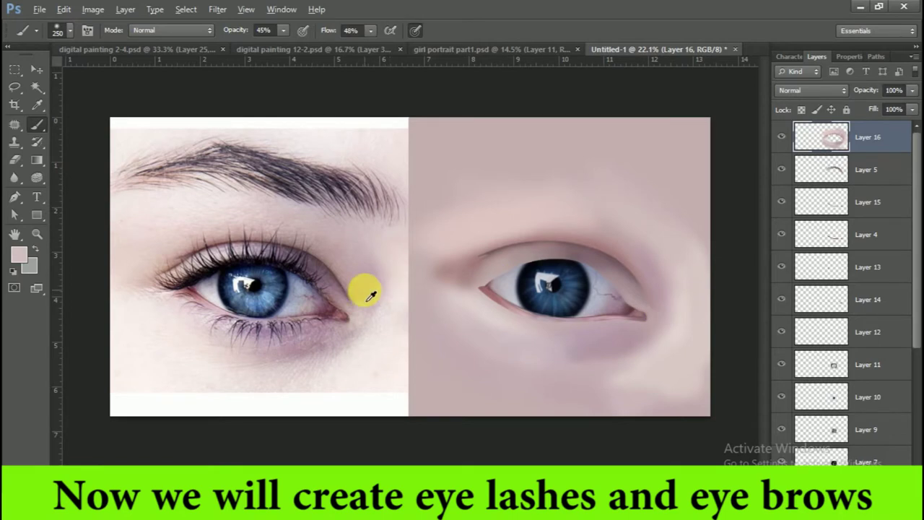
pyautogui.press('[')
pyautogui.press('[')
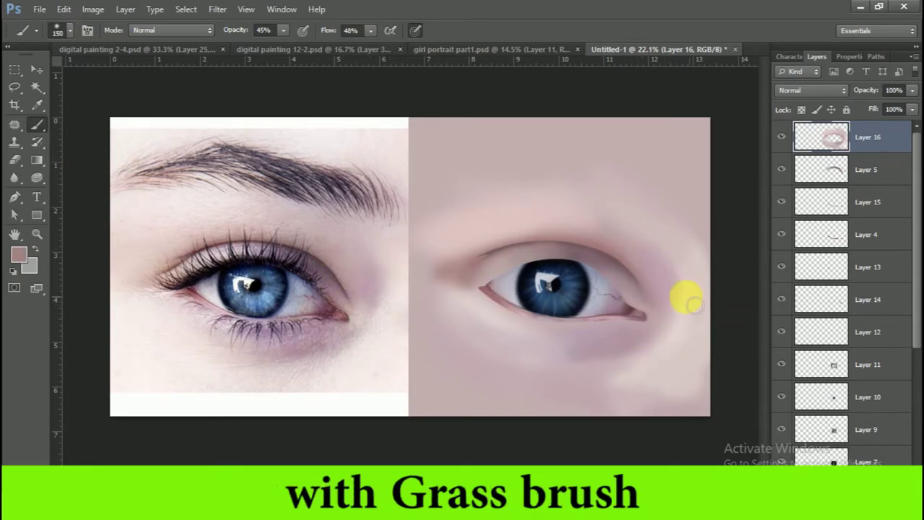
pyautogui.press('[')
pyautogui.press('[')
pyautogui.press('[')
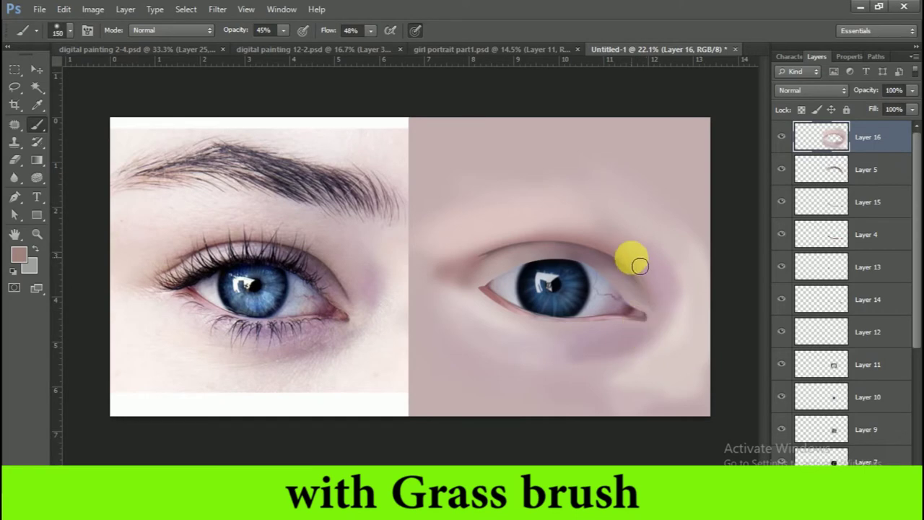
pyautogui.press(']')
pyautogui.press(']')
pyautogui.press(']')
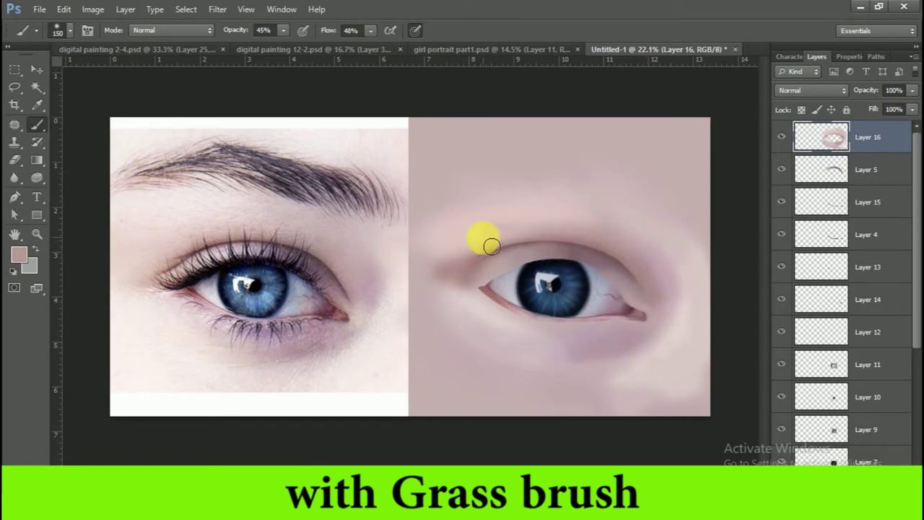
pyautogui.scroll(-1, 577, 340)
pyautogui.scroll(2, 574, 350)
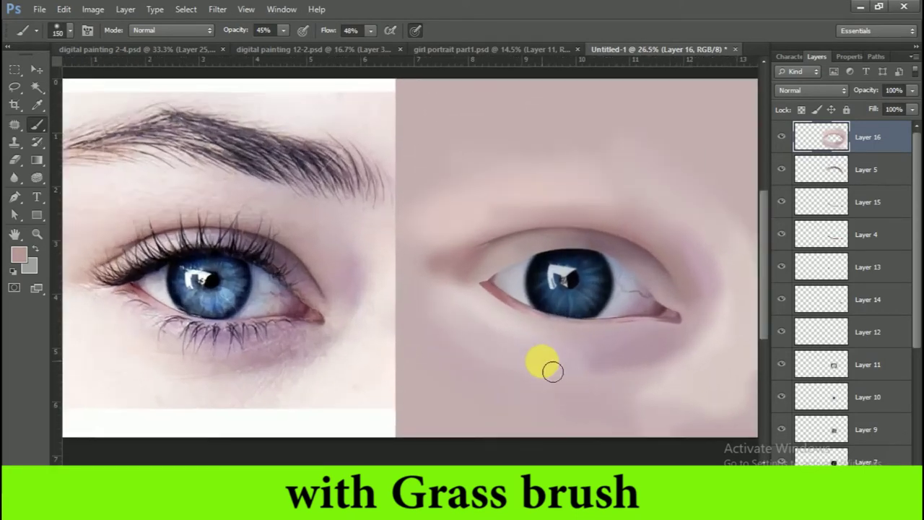
pyautogui.scroll(-1, 551, 370)
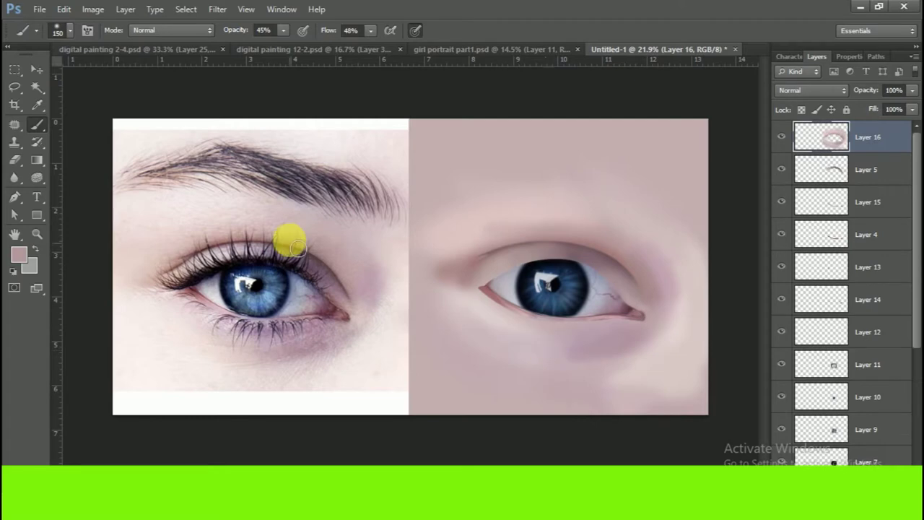
pyautogui.scroll(2, 392, 313)
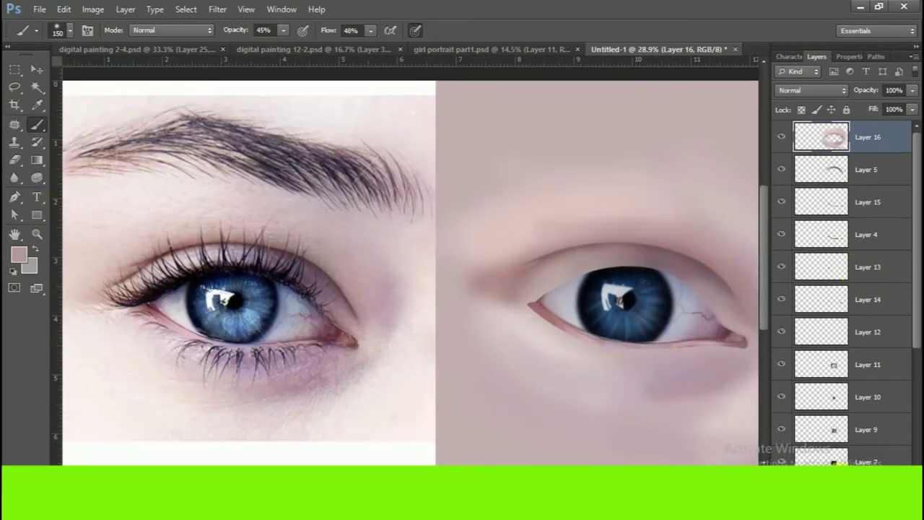
pyautogui.hotkey('ctrl', 'shift', 'alt', 'n')
pyautogui.rightClick(68, 108)
# Load a hair-bristle brush preset in black at 100% opacity and flow
pyautogui.scroll(-2, 155, 159)
pyautogui.doubleClick(154, 171)
pyautogui.click(29, 260)
pyautogui.click(631, 361)
pyautogui.click(841, 220)
pyautogui.press('.')
pyautogui.moveTo(371, 30); pyautogui.dragTo(408, 47)
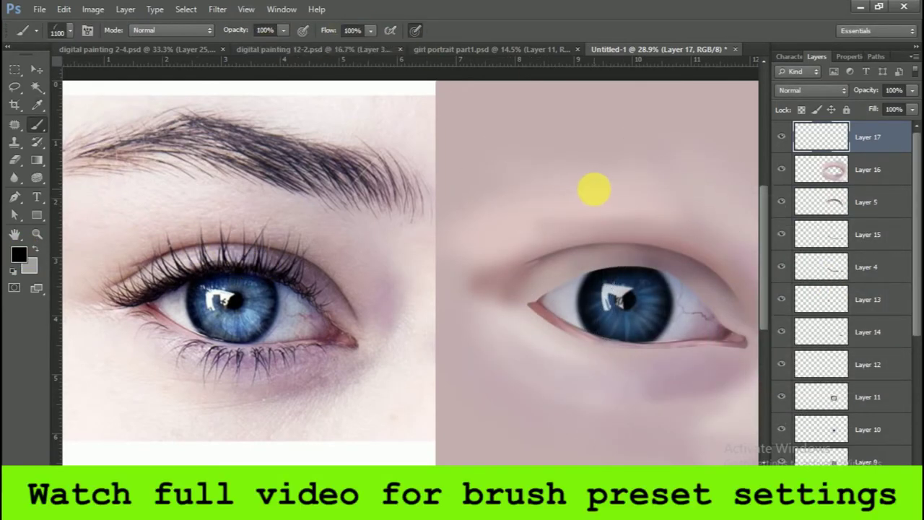
# Try test lash and eyebrow hair strokes above the eye, then undo them
pyautogui.moveTo(584, 206); pyautogui.dragTo(624, 174)
pyautogui.moveTo(712, 285)
pyautogui.mouseDown()
pyautogui.moveTo(561, 281)
pyautogui.moveTo(538, 310)
pyautogui.mouseUp()
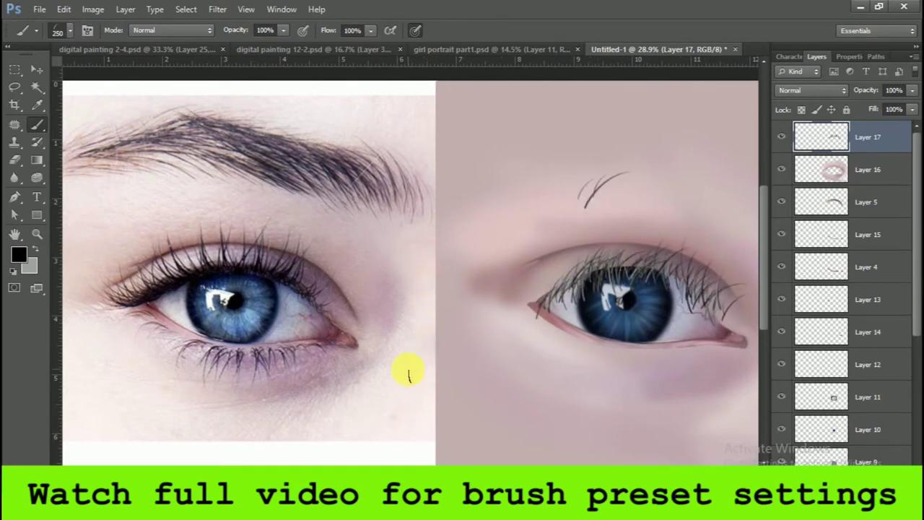
pyautogui.hotkey('ctrl', 'z')
pyautogui.click(18, 254)
pyautogui.press('Return')
pyautogui.moveTo(623, 216); pyautogui.dragTo(498, 224)
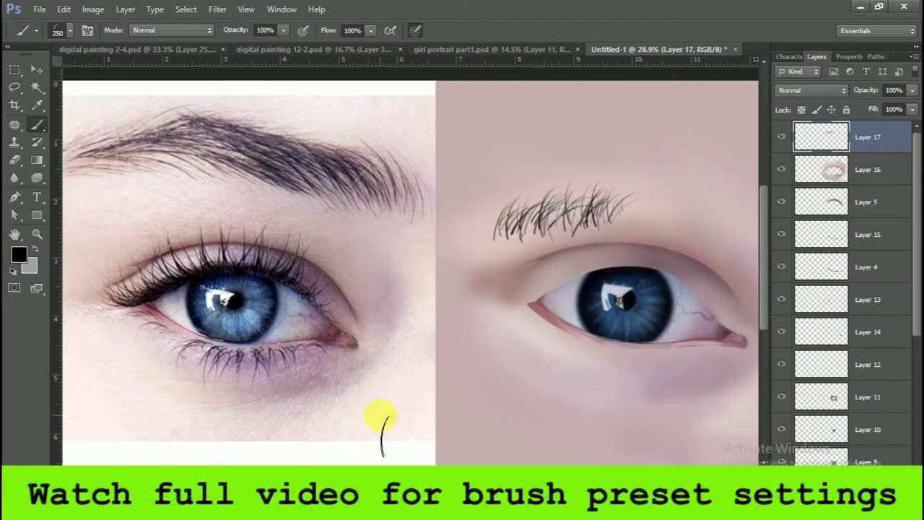
pyautogui.hotkey('ctrl', 'z')
# Set a black background colour, trial darker brow hairs and undo them, then show the Brush settings panel
pyautogui.click(30, 267)
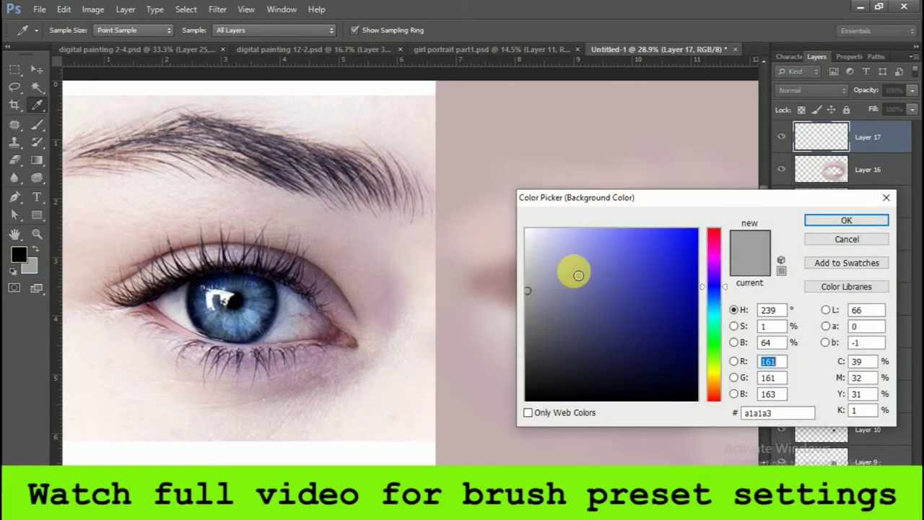
pyautogui.moveTo(571, 267); pyautogui.dragTo(534, 397)
pyautogui.press('Return')
pyautogui.click(618, 196)
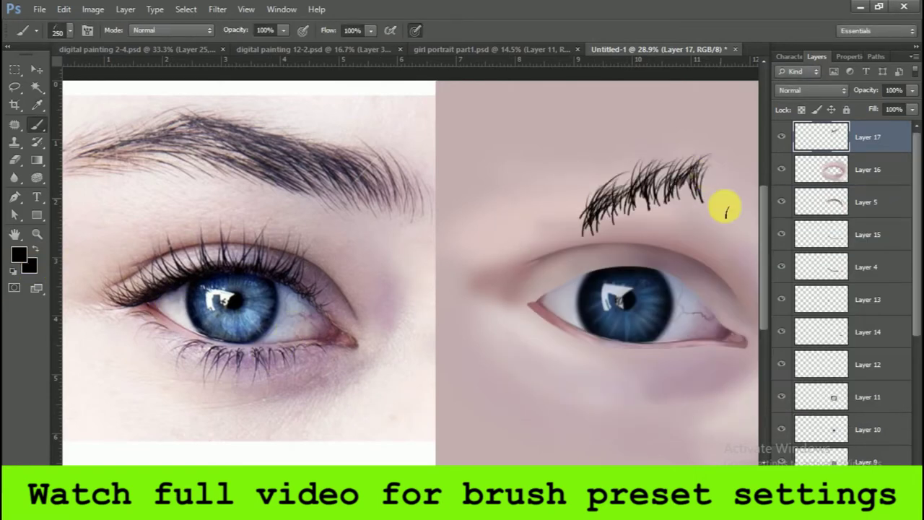
pyautogui.moveTo(536, 189); pyautogui.dragTo(753, 195)
pyautogui.hotkey('ctrl', 'z')
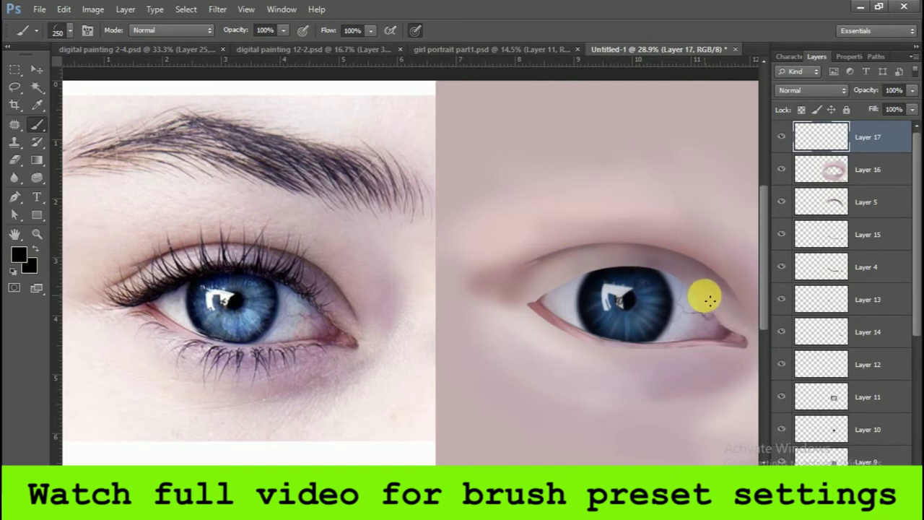
pyautogui.click(83, 30)
pyautogui.moveTo(241, 52); pyautogui.dragTo(184, 70)
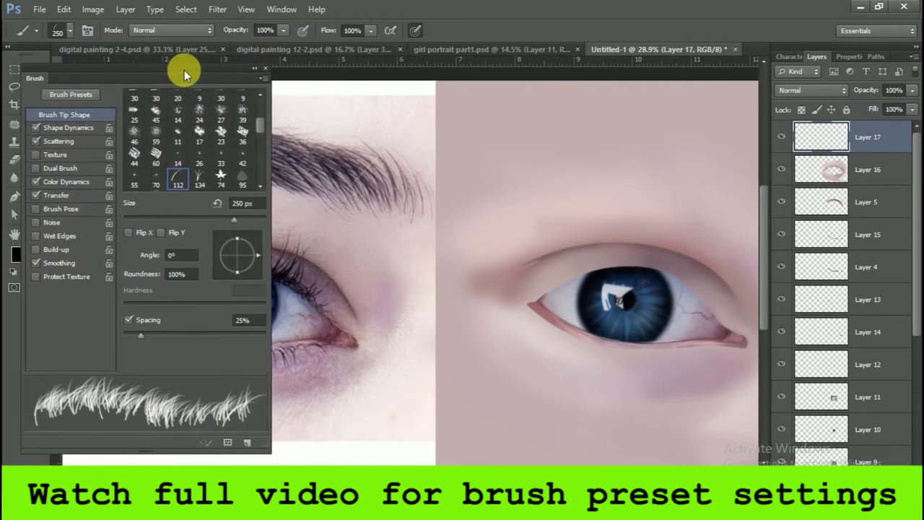
# Disable Shape Dynamics, Scattering, Color Dynamics, Transfer and Smoothing; enable Flip X and angle the tip to -60°
pyautogui.click(32, 128)
pyautogui.click(31, 143)
pyautogui.click(31, 182)
pyautogui.click(31, 197)
pyautogui.click(31, 264)
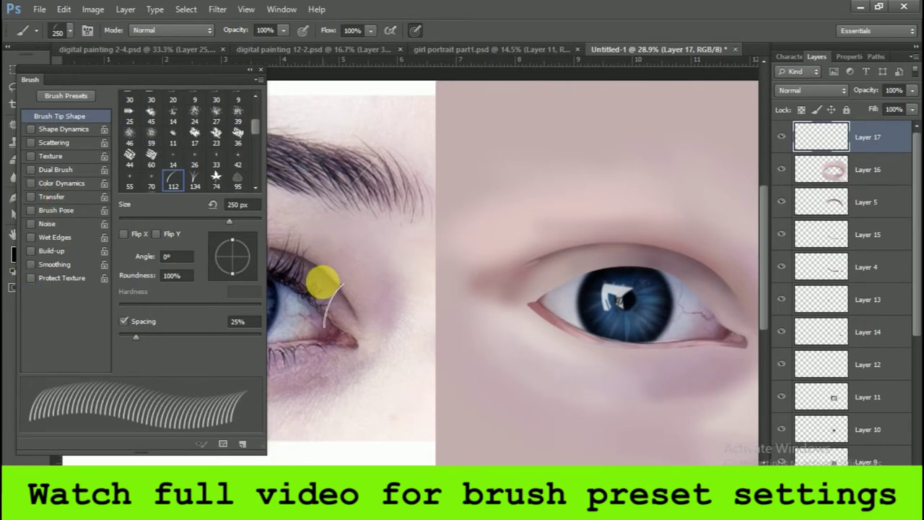
pyautogui.click(137, 234)
pyautogui.moveTo(243, 260); pyautogui.dragTo(227, 278)
# Stamp a short lash at the outer corner, adjusting tip angle between -117° and -54°, roundness 80%, size 200 px
pyautogui.moveTo(706, 316)
pyautogui.mouseDown()
pyautogui.moveTo(709, 300)
pyautogui.moveTo(707, 310)
pyautogui.mouseUp()
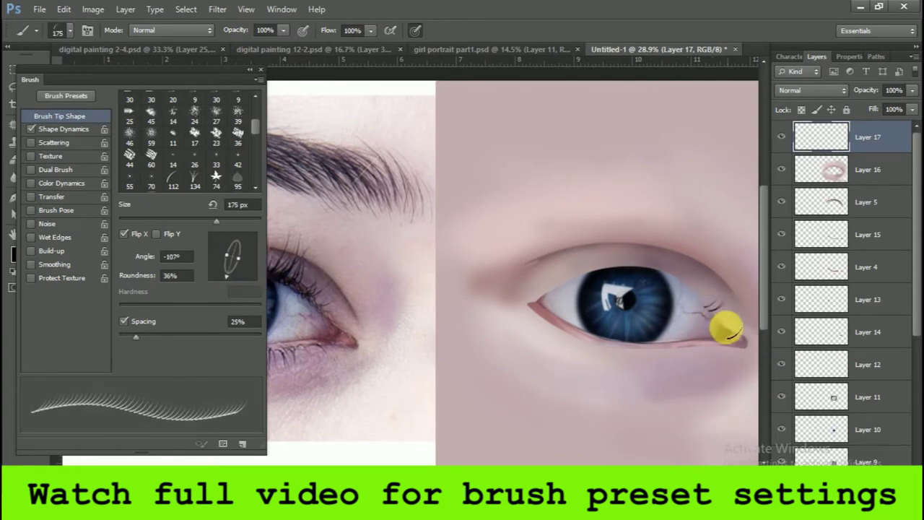
pyautogui.moveTo(231, 254); pyautogui.dragTo(224, 268)
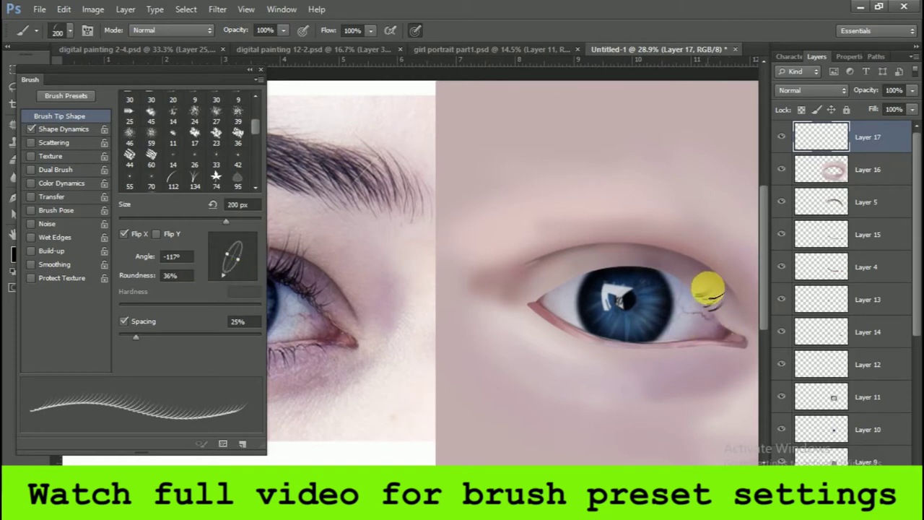
pyautogui.moveTo(250, 270); pyautogui.dragTo(248, 258)
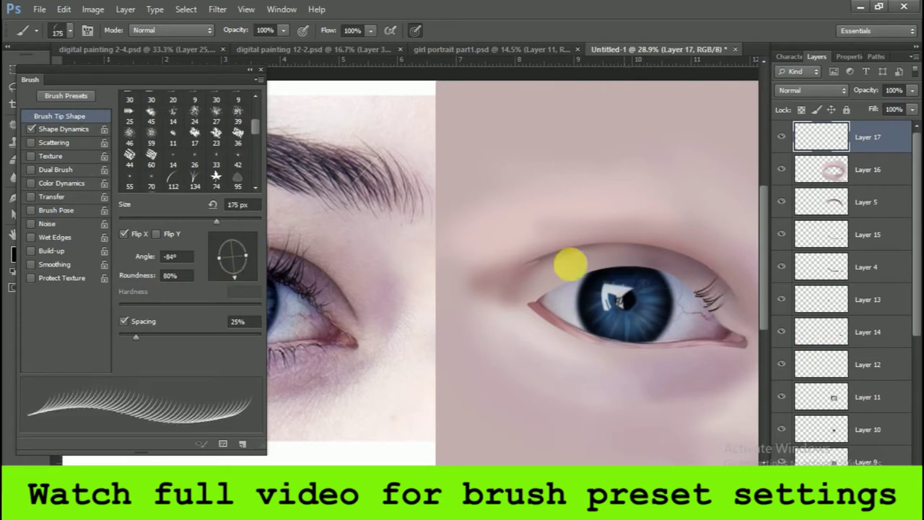
pyautogui.moveTo(231, 267); pyautogui.dragTo(244, 252)
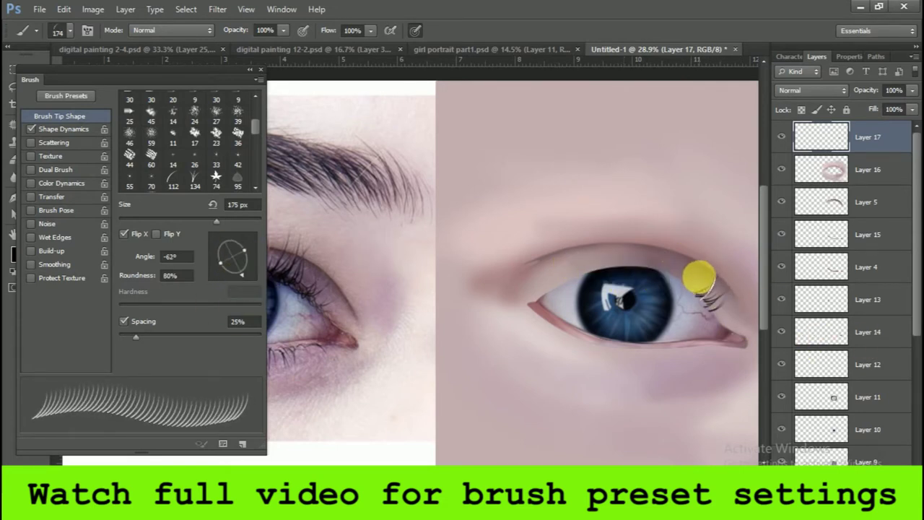
pyautogui.moveTo(240, 258); pyautogui.dragTo(243, 265)
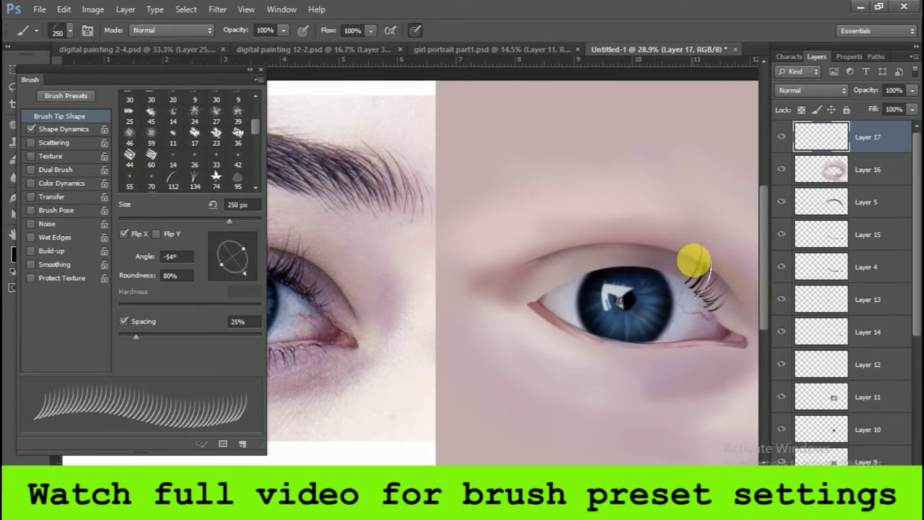
pyautogui.moveTo(242, 264); pyautogui.dragTo(241, 273)
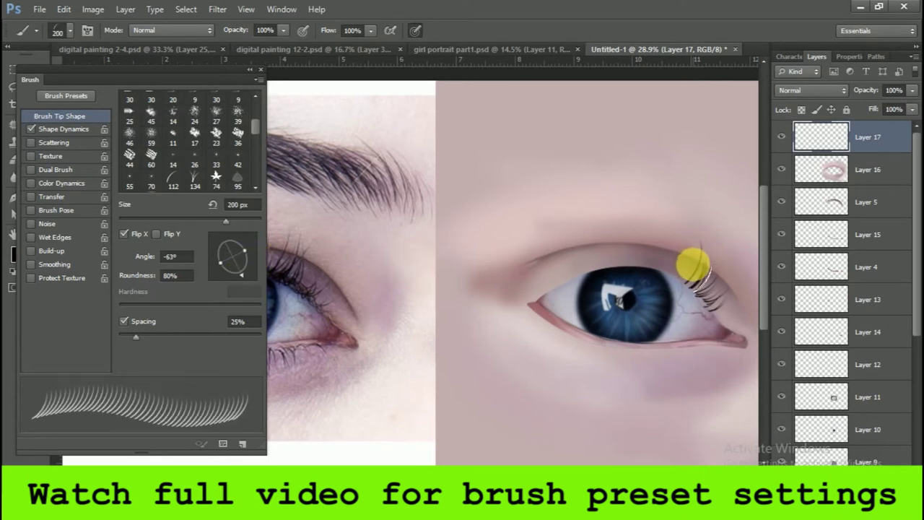
pyautogui.press('[')
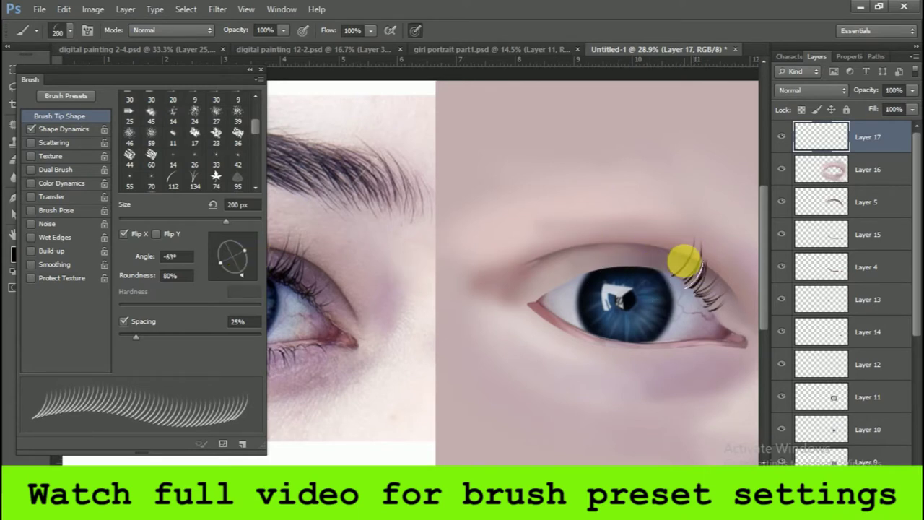
# Stamp an inner upper-lid lash at -33°, then reset the tip to -63° at 150 px
pyautogui.scroll(-1, 583, 264)
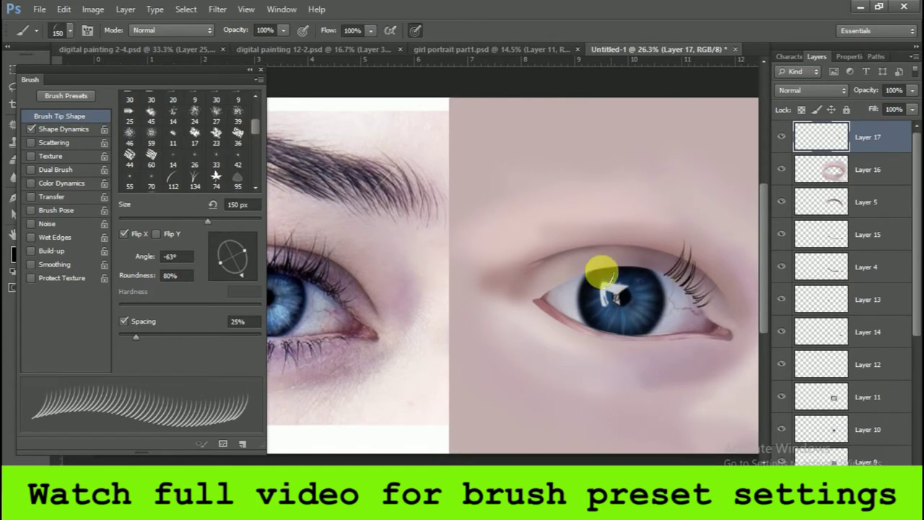
pyautogui.moveTo(239, 274); pyautogui.dragTo(246, 270)
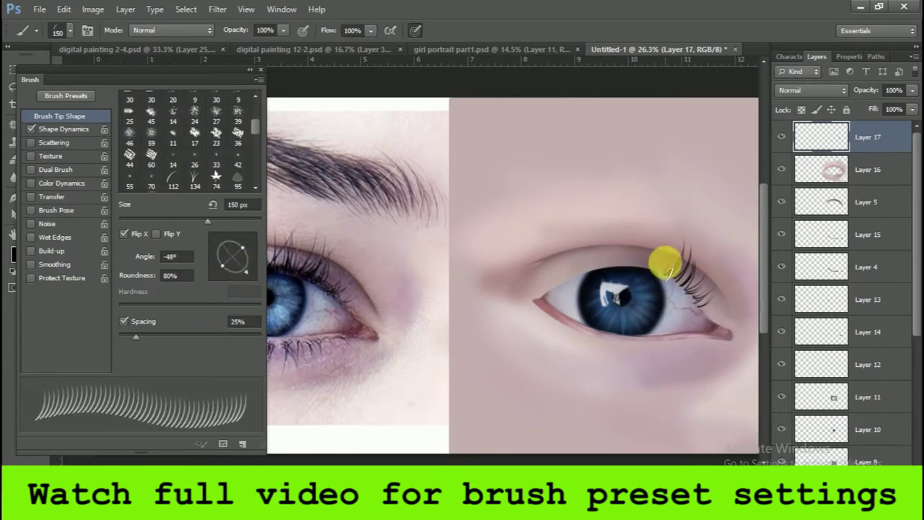
pyautogui.moveTo(243, 267); pyautogui.dragTo(249, 265)
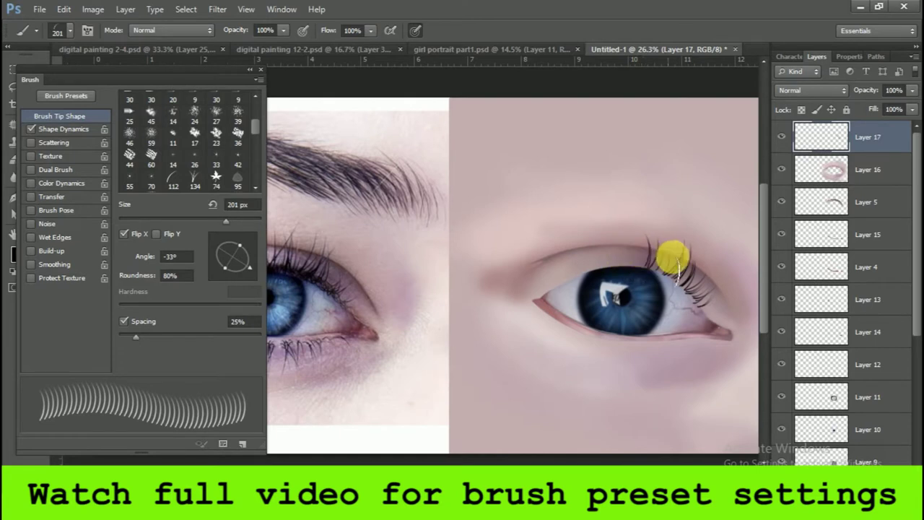
pyautogui.click(649, 232)
pyautogui.moveTo(248, 251)
pyautogui.mouseDown()
pyautogui.moveTo(235, 276)
pyautogui.moveTo(246, 271)
pyautogui.mouseUp()
pyautogui.press('[')
pyautogui.press('[')
pyautogui.press('[')
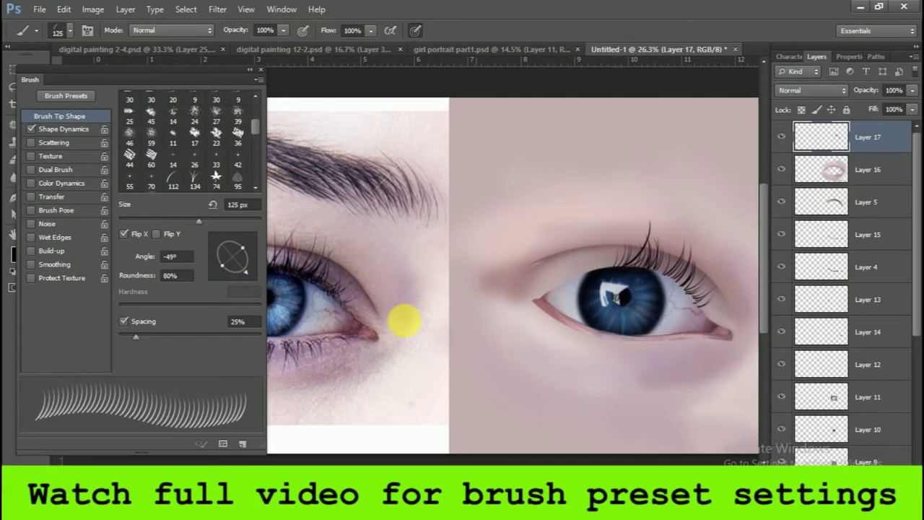
pyautogui.hotkey('ctrl', '0')
pyautogui.moveTo(199, 76)
pyautogui.mouseDown()
pyautogui.moveTo(623, 119)
pyautogui.moveTo(879, 70)
pyautogui.mouseUp()
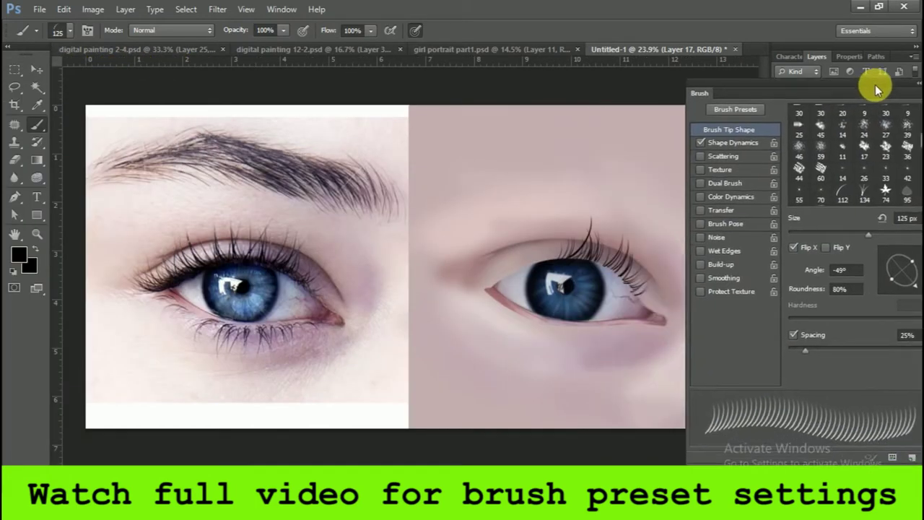
# Re-angle the lash tip from -18° to 72° while toggling Flip X and Flip Y
pyautogui.moveTo(899, 280)
pyautogui.mouseDown()
pyautogui.moveTo(891, 252)
pyautogui.moveTo(914, 260)
pyautogui.moveTo(890, 217)
pyautogui.mouseUp()
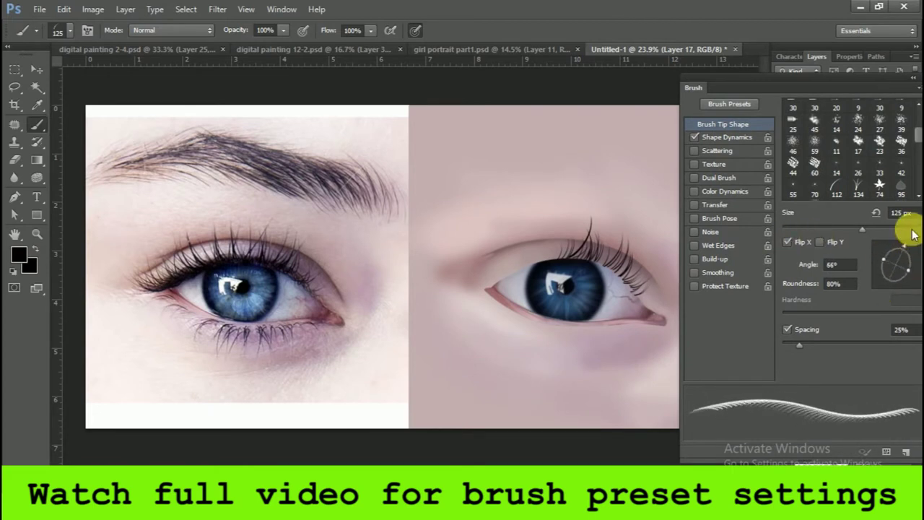
pyautogui.click(819, 242)
pyautogui.moveTo(902, 264)
pyautogui.mouseDown()
pyautogui.moveTo(892, 251)
pyautogui.moveTo(913, 250)
pyautogui.moveTo(907, 244)
pyautogui.mouseUp()
pyautogui.click(787, 242)
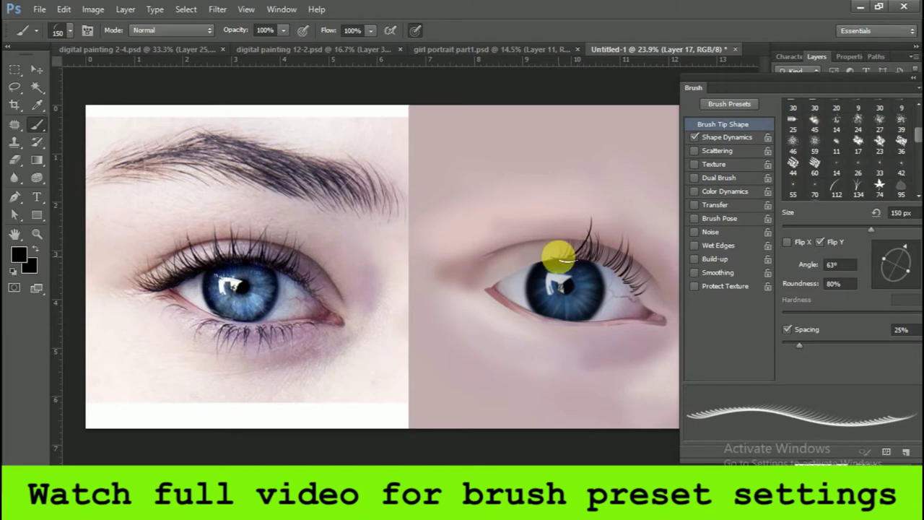
pyautogui.moveTo(901, 252); pyautogui.dragTo(898, 248)
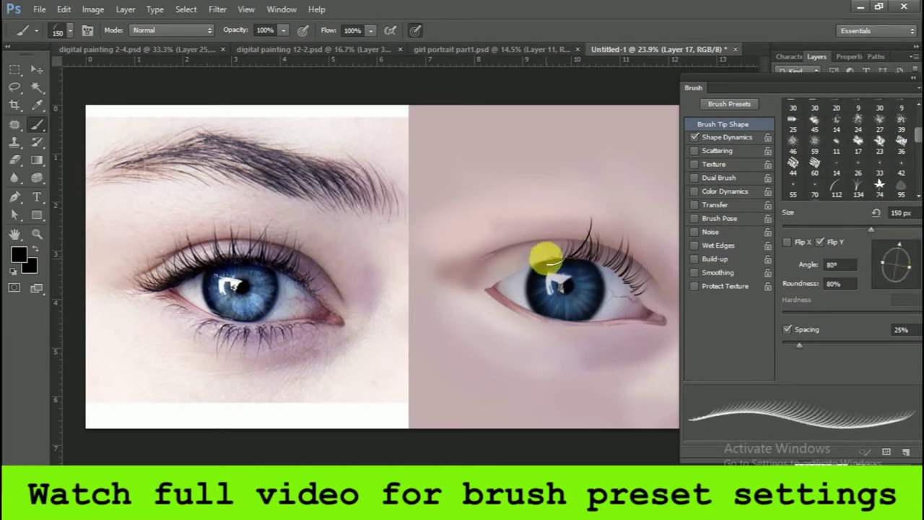
pyautogui.click(820, 242)
pyautogui.moveTo(890, 243); pyautogui.dragTo(893, 252)
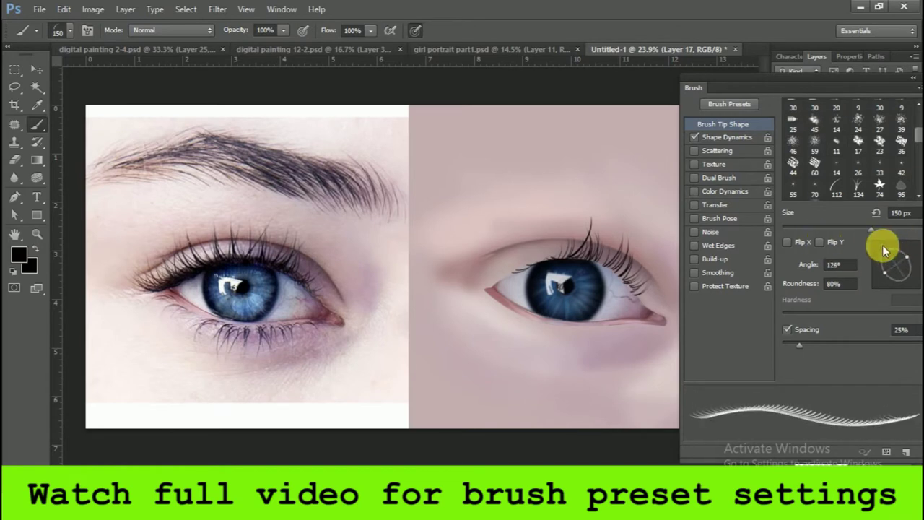
# Keep angling the lash tip from 69° down to 28°, sizing the brush between 150 and 200 px
pyautogui.moveTo(893, 252); pyautogui.dragTo(901, 252)
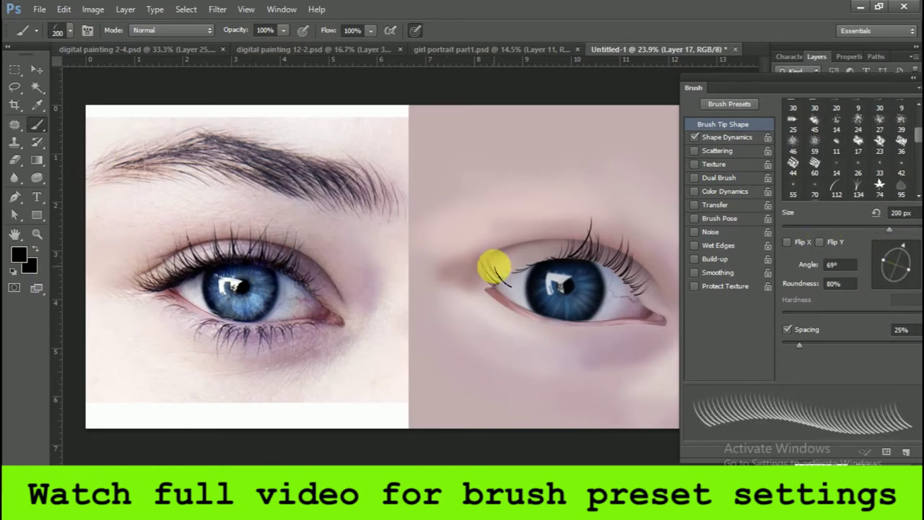
pyautogui.moveTo(900, 257); pyautogui.dragTo(891, 248)
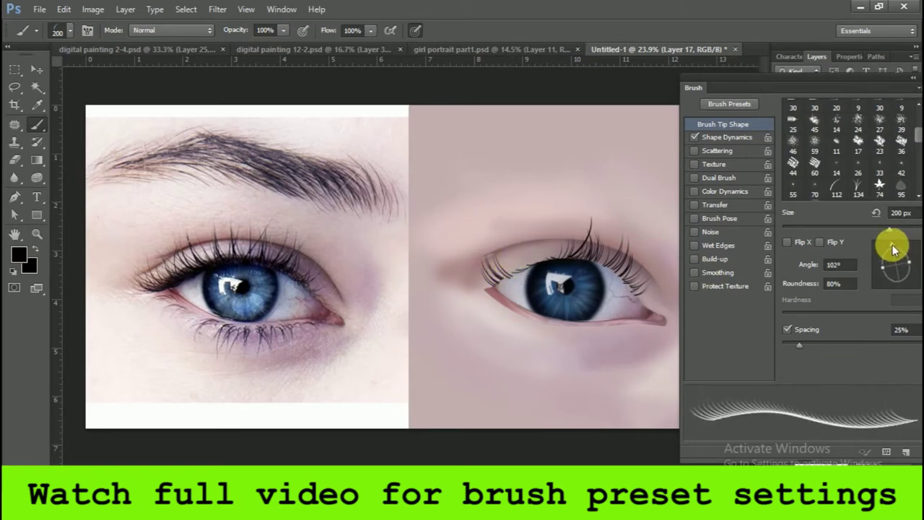
pyautogui.moveTo(893, 243); pyautogui.dragTo(901, 253)
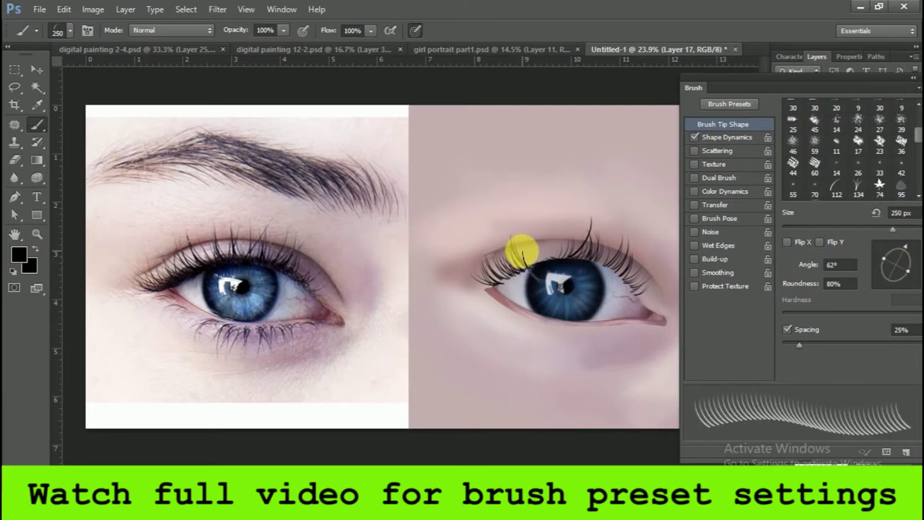
pyautogui.moveTo(890, 249); pyautogui.dragTo(898, 245)
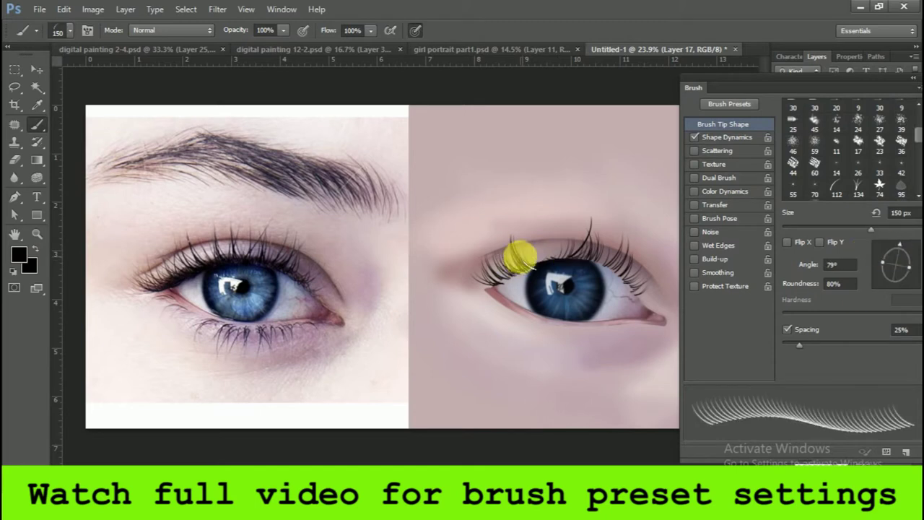
pyautogui.moveTo(893, 243); pyautogui.dragTo(906, 253)
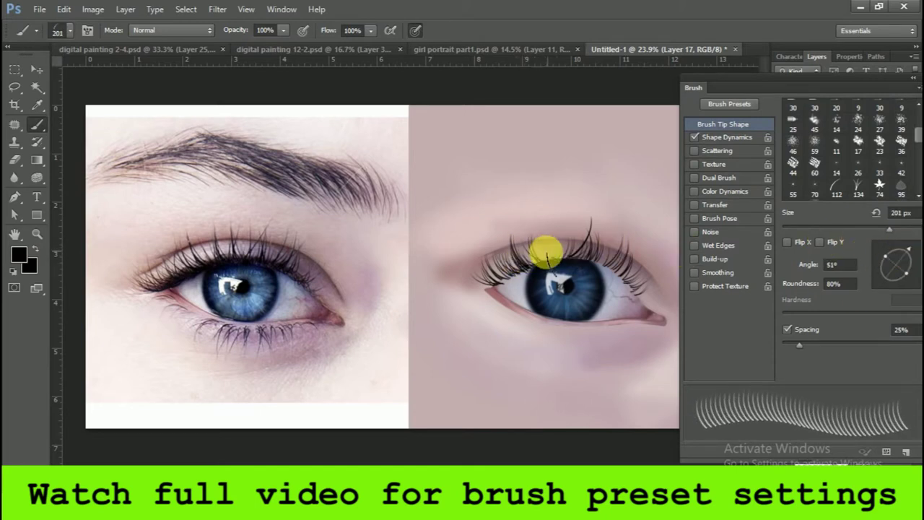
pyautogui.moveTo(902, 257); pyautogui.dragTo(899, 251)
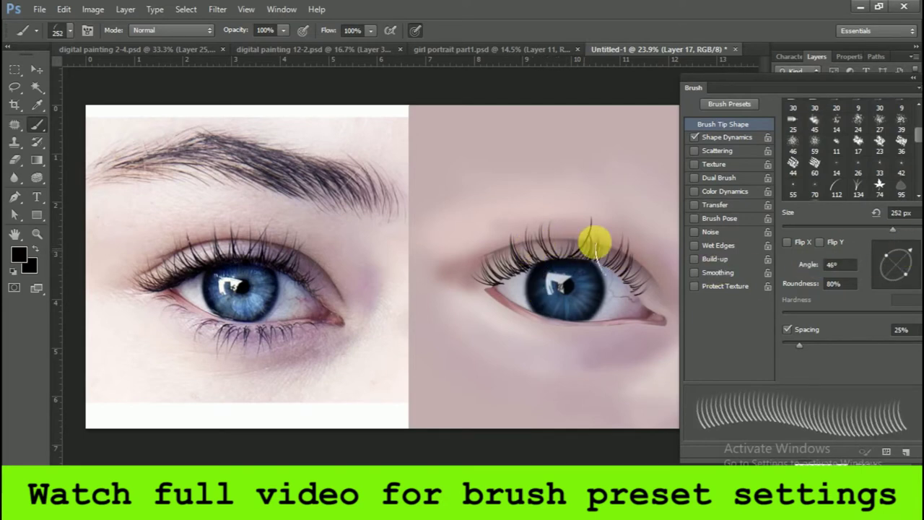
pyautogui.moveTo(907, 255); pyautogui.dragTo(874, 250)
pyautogui.press('[')
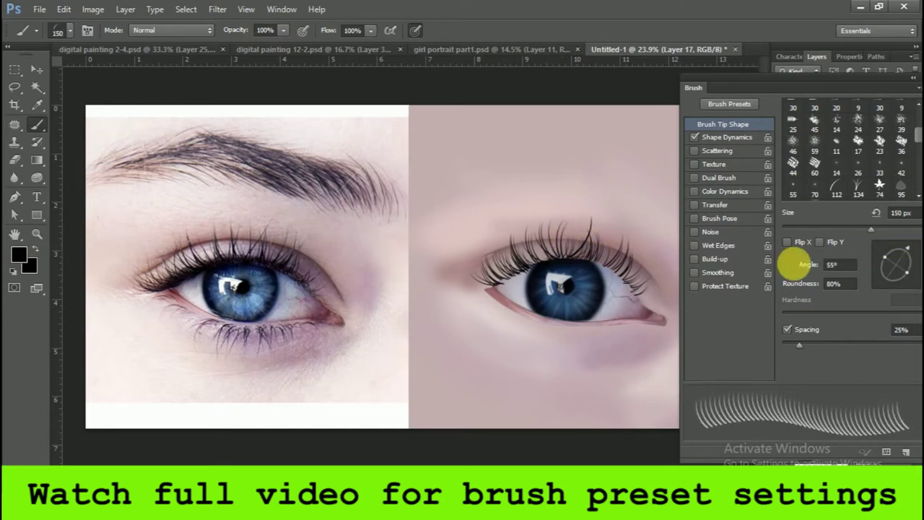
pyautogui.press(']')
pyautogui.press(']')
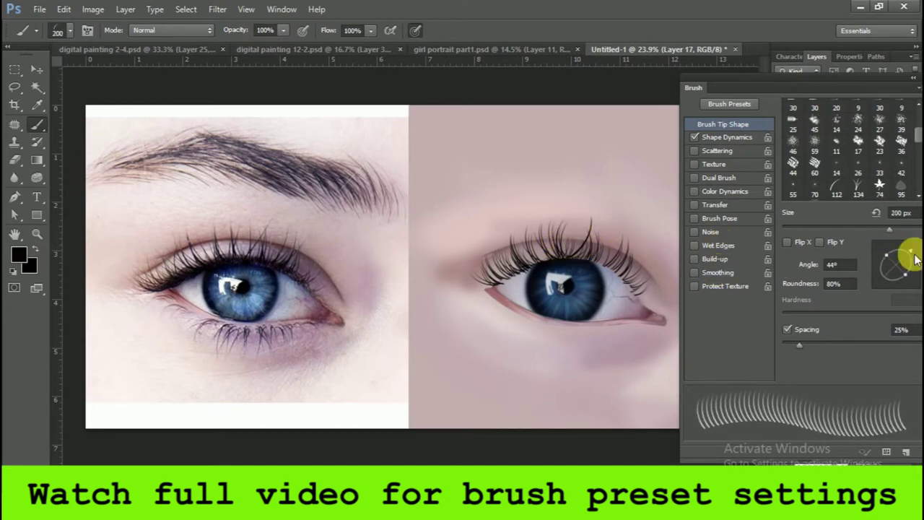
# Mirror the lash tip at 250 px and stamp upper-lid lashes at angles from 134° to -42°
pyautogui.click(787, 242)
pyautogui.moveTo(911, 265)
pyautogui.mouseDown()
pyautogui.moveTo(879, 248)
pyautogui.moveTo(909, 317)
pyautogui.mouseUp()
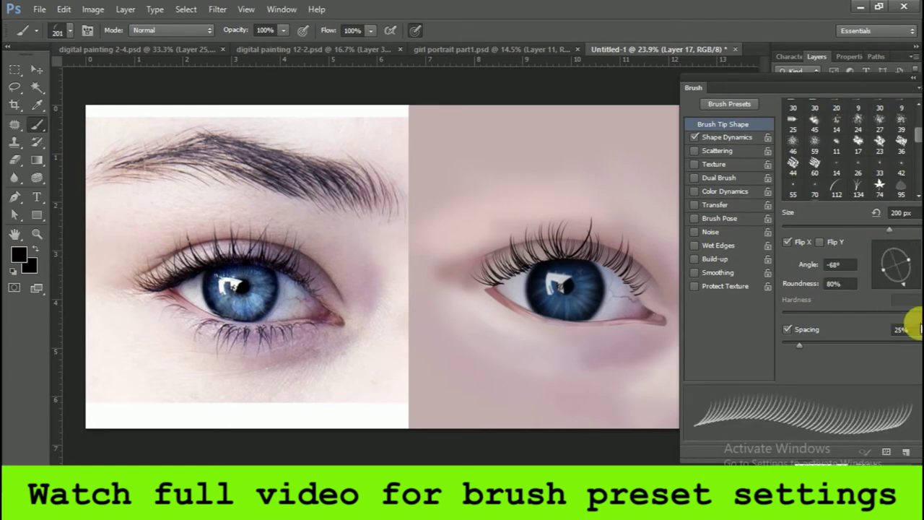
pyautogui.press(']')
pyautogui.moveTo(902, 262); pyautogui.dragTo(913, 278)
pyautogui.click(566, 238)
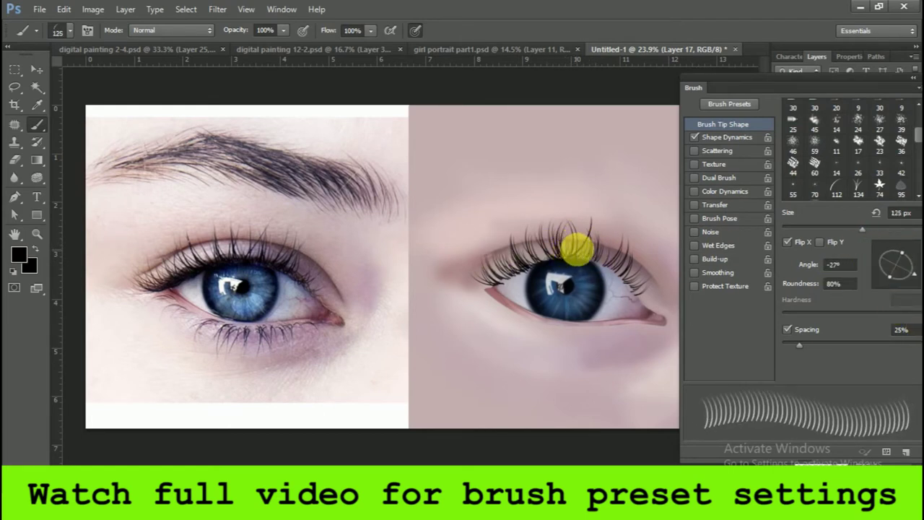
pyautogui.moveTo(887, 265); pyautogui.dragTo(914, 262)
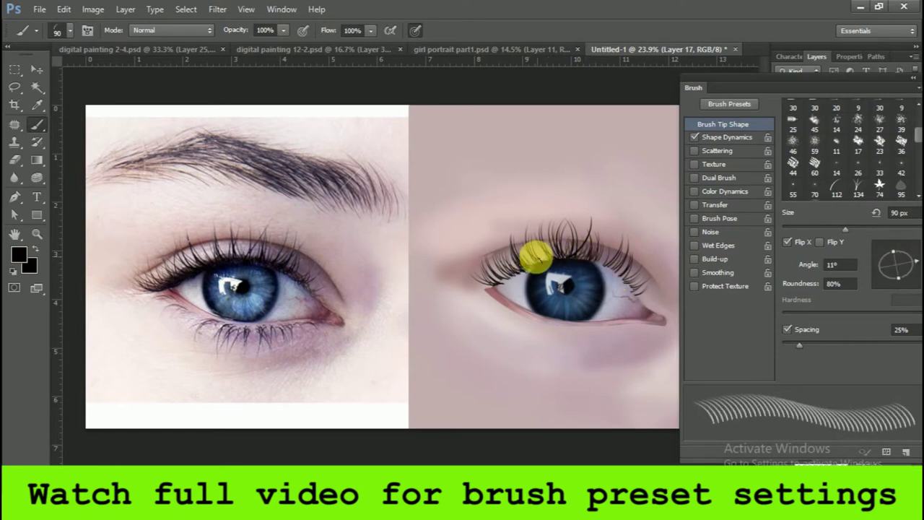
pyautogui.moveTo(914, 261); pyautogui.dragTo(908, 278)
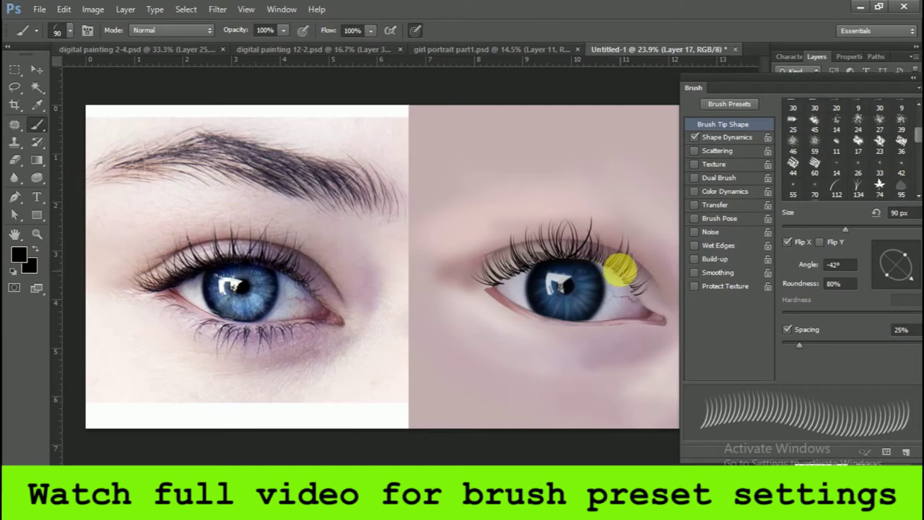
# Add a new Layer 18 beneath Layer 17 for more lashes
pyautogui.click(908, 75)
pyautogui.hotkey('ctrl', 'shift', 'alt', 'n')
pyautogui.moveTo(887, 190); pyautogui.dragTo(887, 187)
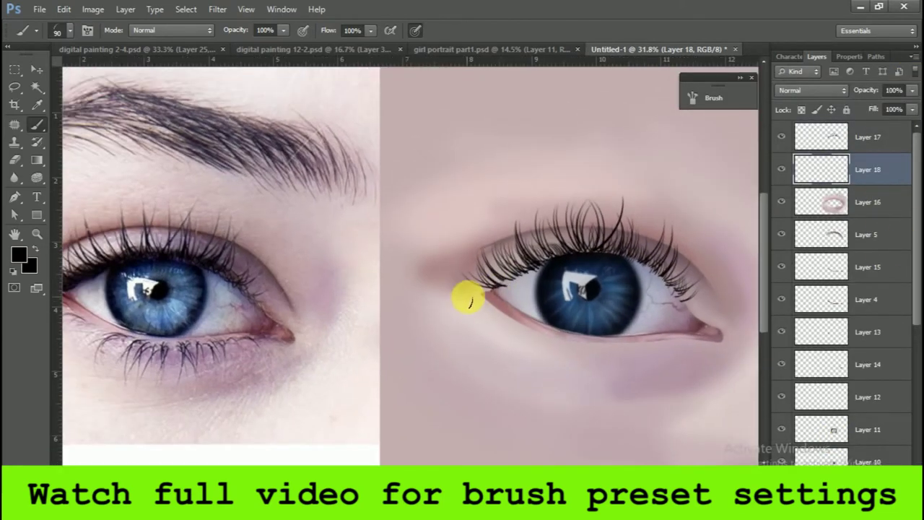
pyautogui.scroll(1, 470, 299)
pyautogui.click(710, 105)
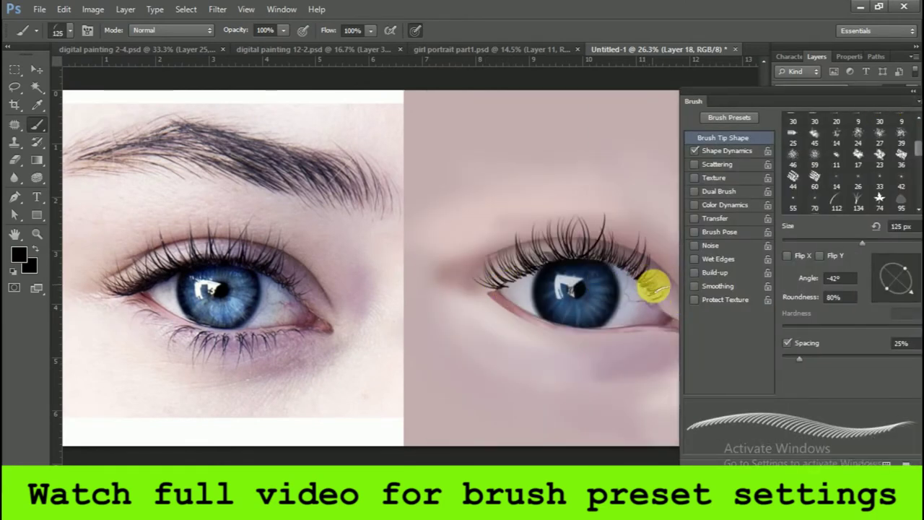
# Undo a stray lower-lid stroke and paint more lashes at tip angles 114°, 98° and 7°, mirrored
pyautogui.moveTo(491, 289); pyautogui.dragTo(565, 455)
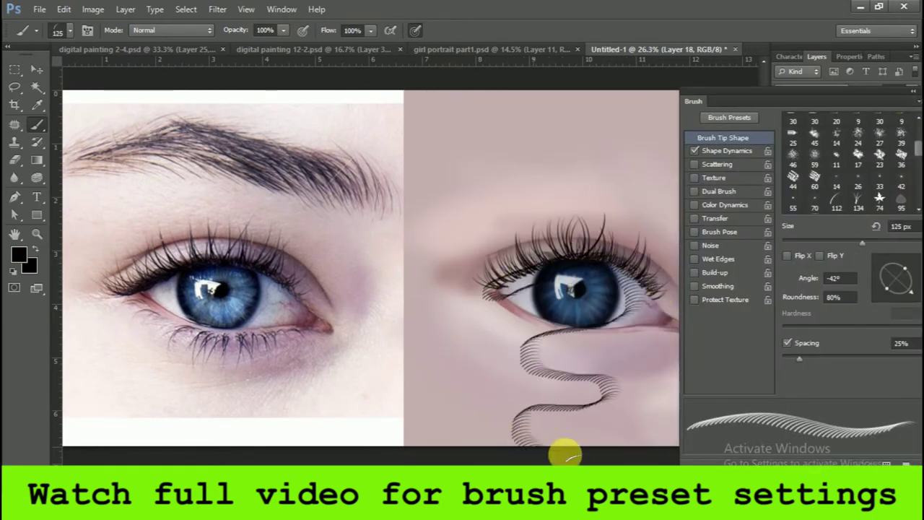
pyautogui.hotkey('ctrl', 'z')
pyautogui.moveTo(895, 291); pyautogui.dragTo(886, 265)
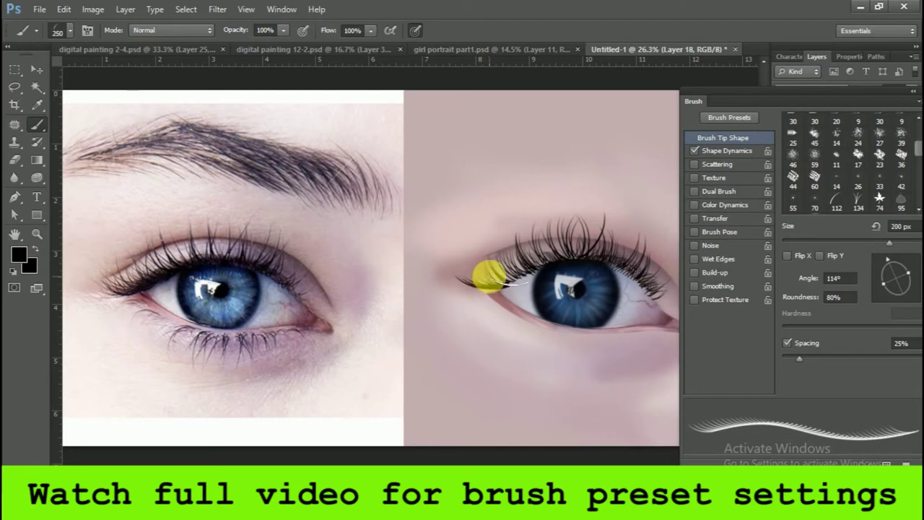
pyautogui.moveTo(887, 261); pyautogui.dragTo(891, 258)
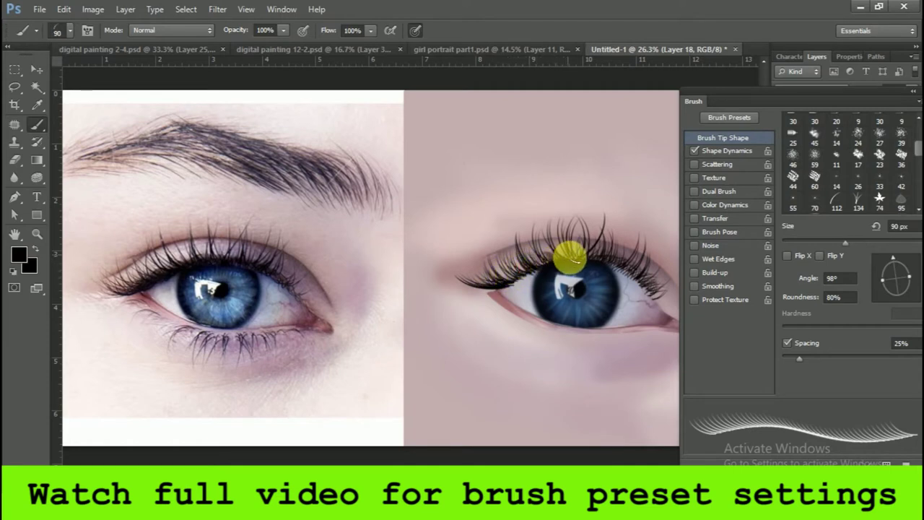
pyautogui.moveTo(892, 256)
pyautogui.mouseDown()
pyautogui.moveTo(914, 274)
pyautogui.moveTo(900, 293)
pyautogui.mouseUp()
pyautogui.click(787, 256)
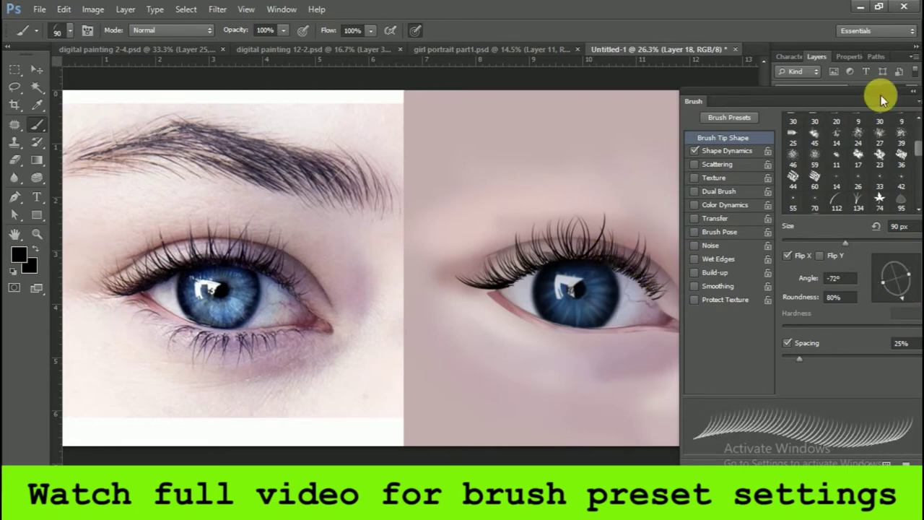
# Hide the brush settings and switch to the Smudge tool
pyautogui.click(913, 92)
pyautogui.scroll(5, 643, 255)
pyautogui.rightClick(15, 177)
pyautogui.click(65, 210)
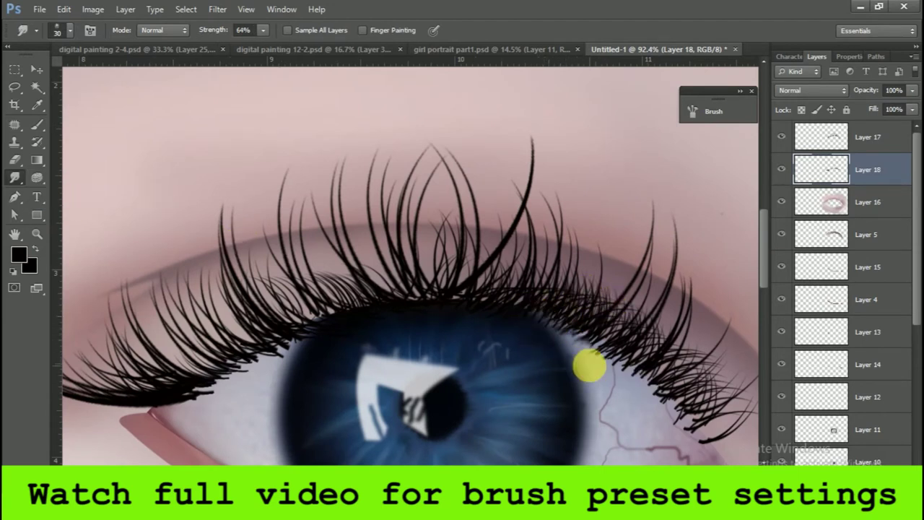
# Smudge the lashes toward the lower left and blur the lash roots on Layer 17
pyautogui.moveTo(217, 375); pyautogui.dragTo(145, 379)
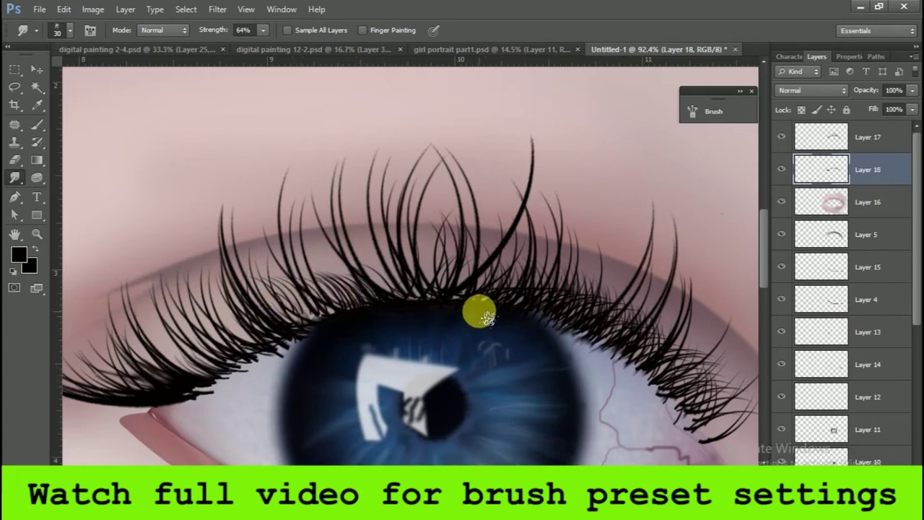
pyautogui.scroll(-1, 614, 346)
pyautogui.click(882, 132)
pyautogui.rightClick(15, 177)
pyautogui.click(68, 177)
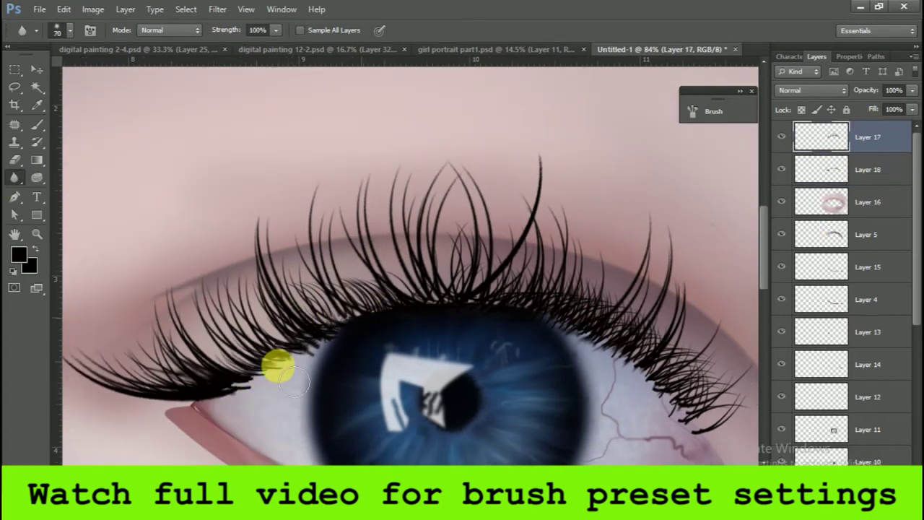
pyautogui.click(37, 125)
pyautogui.hotkey('ctrl', '0')
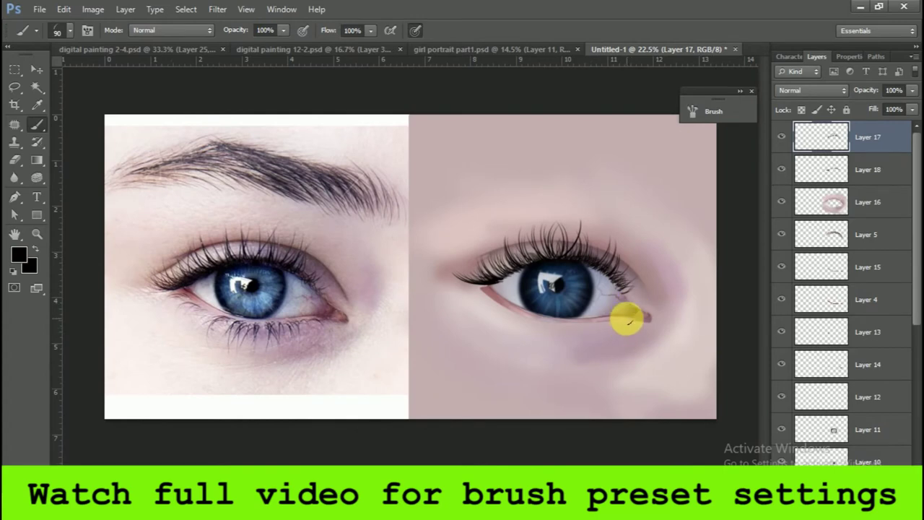
# Load Layer 17's lashes as a selection and choose a muted mauve foreground colour
pyautogui.keyDown('ctrl'); pyautogui.click(839, 141); pyautogui.keyUp('ctrl')
pyautogui.click(17, 254)
pyautogui.click(866, 215)
pyautogui.scroll(2, 313, 228)
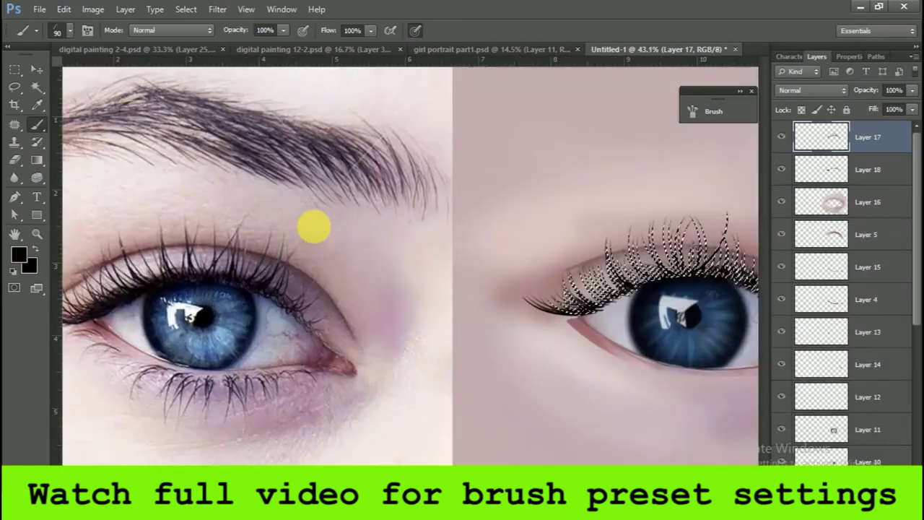
pyautogui.scroll(2, 313, 227)
pyautogui.scroll(-2, 179, 258)
pyautogui.keyDown('alt'); pyautogui.click(548, 260); pyautogui.keyUp('alt')
pyautogui.scroll(-2, 549, 260)
pyautogui.click(57, 31)
pyautogui.scroll(5, 37, 154)
pyautogui.hotkey('ctrl', 'd')
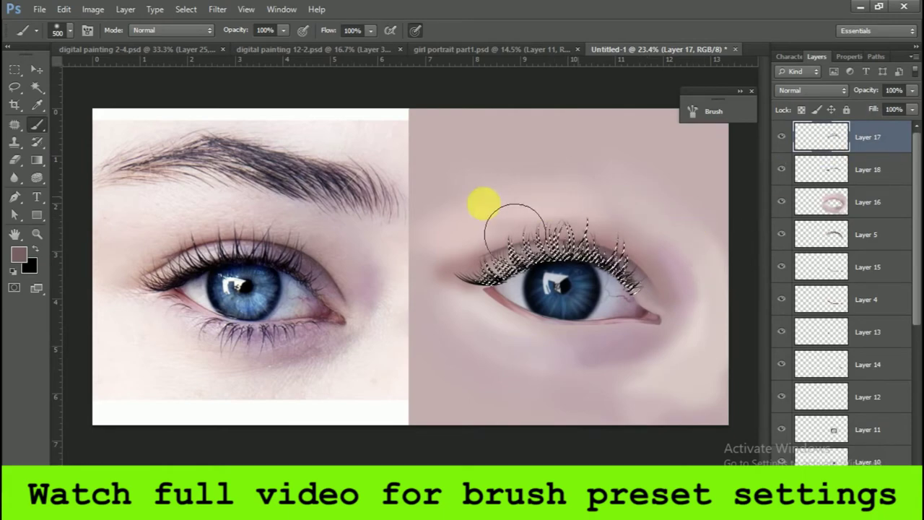
# Load Layer 5's lashes as a selection and switch to the Eraser
pyautogui.scroll(-1, 715, 224)
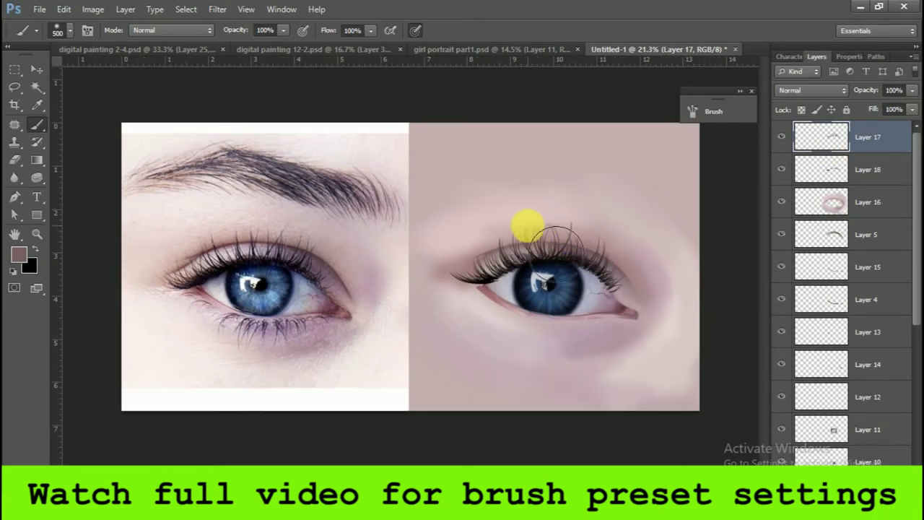
pyautogui.scroll(4, 536, 223)
pyautogui.scroll(4, 505, 216)
pyautogui.keyDown('ctrl'); pyautogui.click(821, 233); pyautogui.keyUp('ctrl')
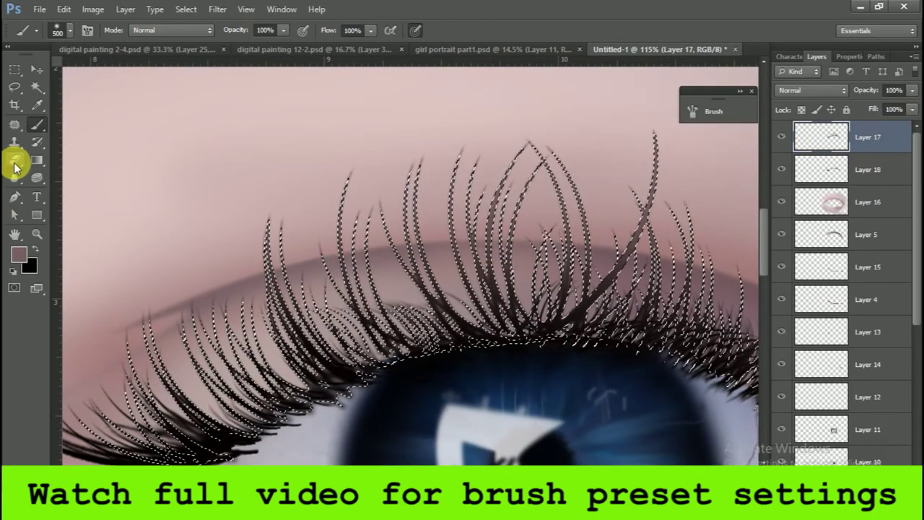
pyautogui.click(14, 163)
# Deselect the lashes and fade an upper lash tip with a 40 px eraser
pyautogui.press('[')
pyautogui.press('[')
pyautogui.press('[')
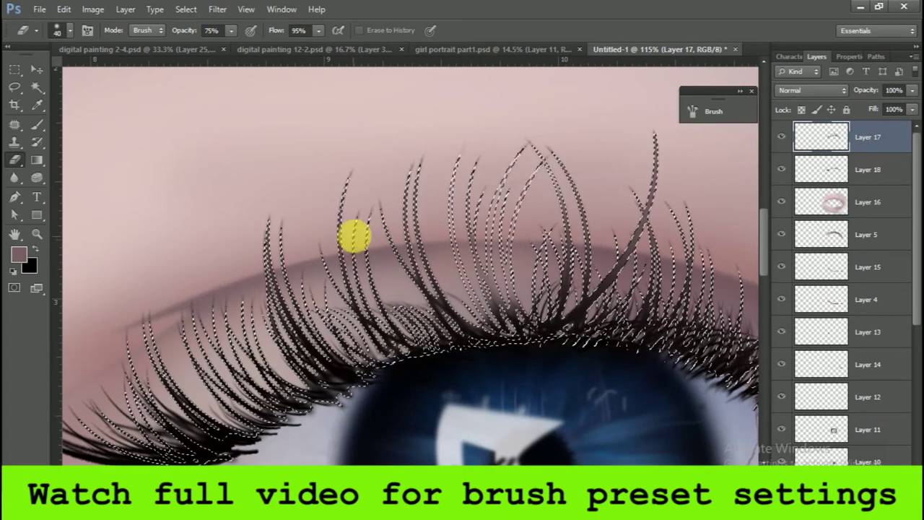
pyautogui.hotkey('ctrl', 'd')
pyautogui.scroll(-3, 370, 252)
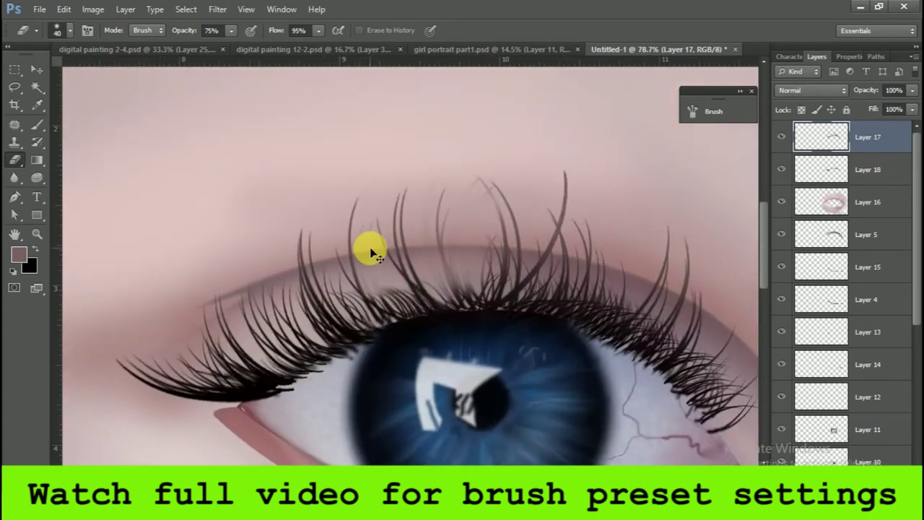
pyautogui.scroll(2, 370, 253)
pyautogui.scroll(2, 505, 227)
pyautogui.moveTo(490, 148); pyautogui.dragTo(498, 128)
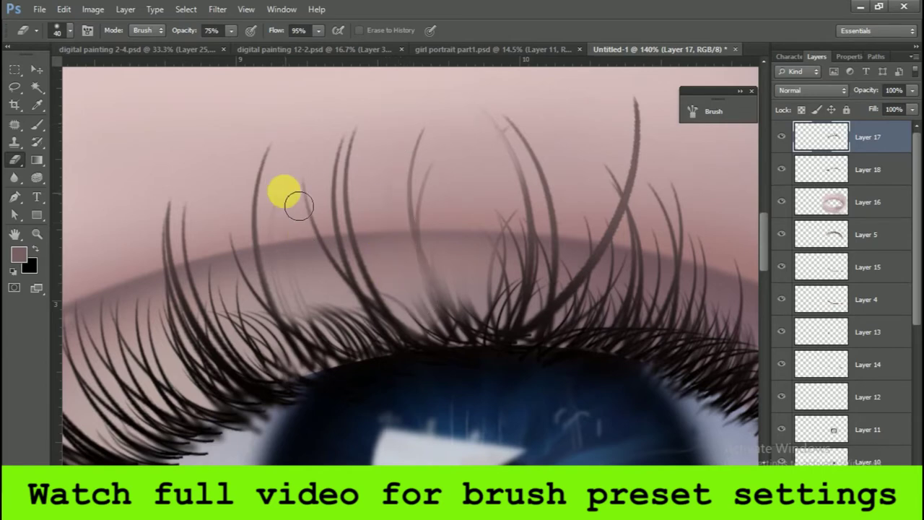
pyautogui.scroll(-5, 469, 257)
pyautogui.scroll(7, 469, 256)
pyautogui.scroll(6, 324, 186)
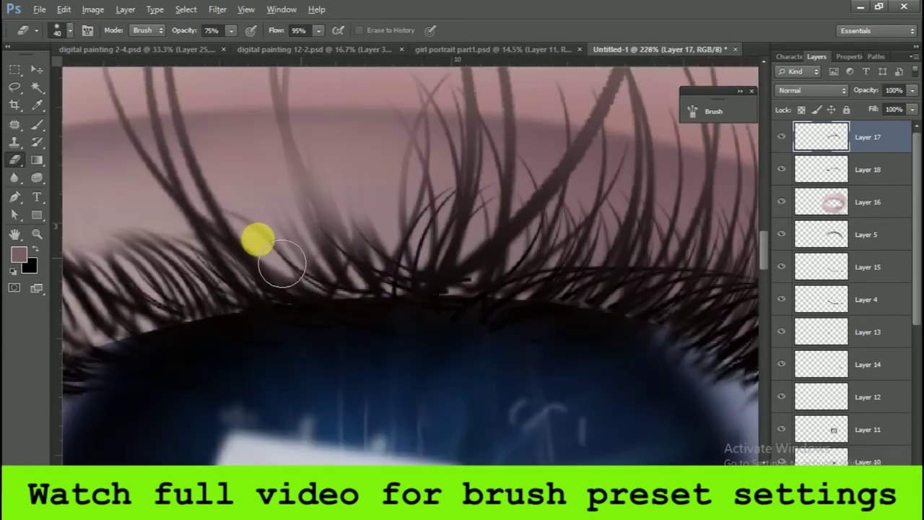
# Paint a fine black lash on the upper lid with the brush
pyautogui.press('b')
pyautogui.keyDown('alt'); pyautogui.click(311, 302); pyautogui.keyUp('alt')
pyautogui.moveTo(319, 210); pyautogui.dragTo(303, 173)
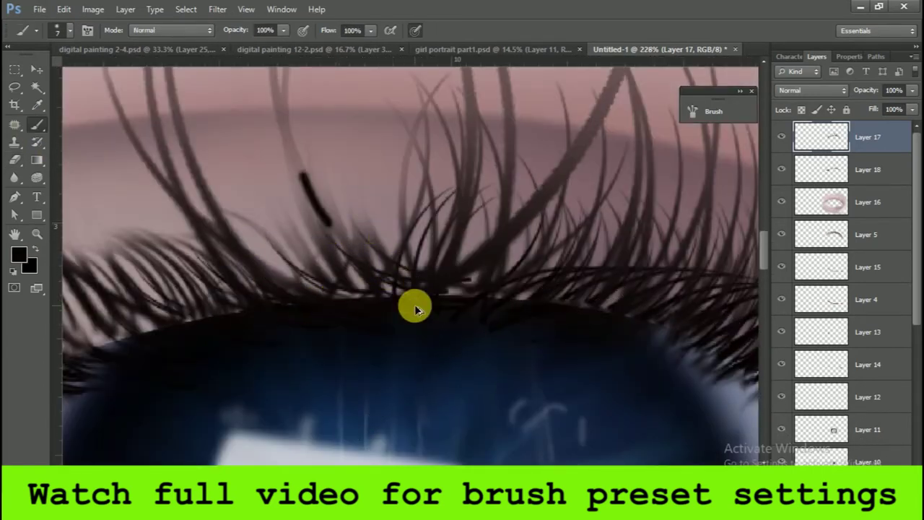
pyautogui.scroll(-5, 412, 305)
pyautogui.scroll(5, 443, 293)
# Paint another faint upper lash at 48% opacity and 15% flow, then fit the view
pyautogui.click(283, 30)
pyautogui.write('48')
pyautogui.click(352, 30)
pyautogui.write('15')
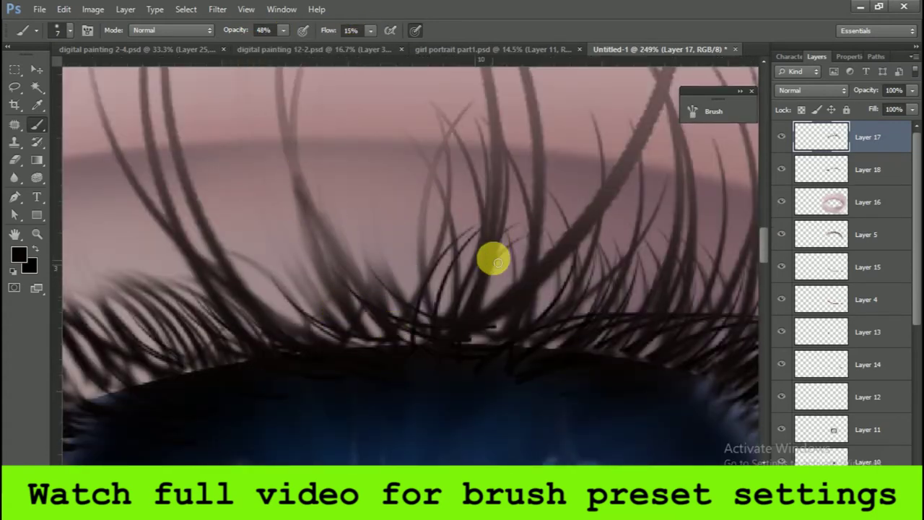
pyautogui.moveTo(300, 309); pyautogui.dragTo(275, 223)
pyautogui.hotkey('ctrl', '0')
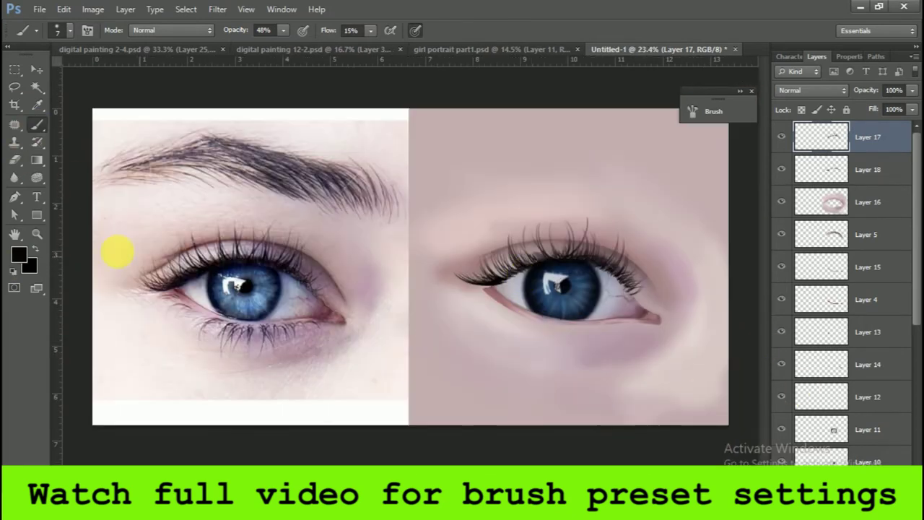
# Trace a curved Pen path along the painted eye's upper lid
pyautogui.press('p')
pyautogui.scroll(3, 618, 268)
pyautogui.scroll(2, 659, 351)
pyautogui.click(659, 346)
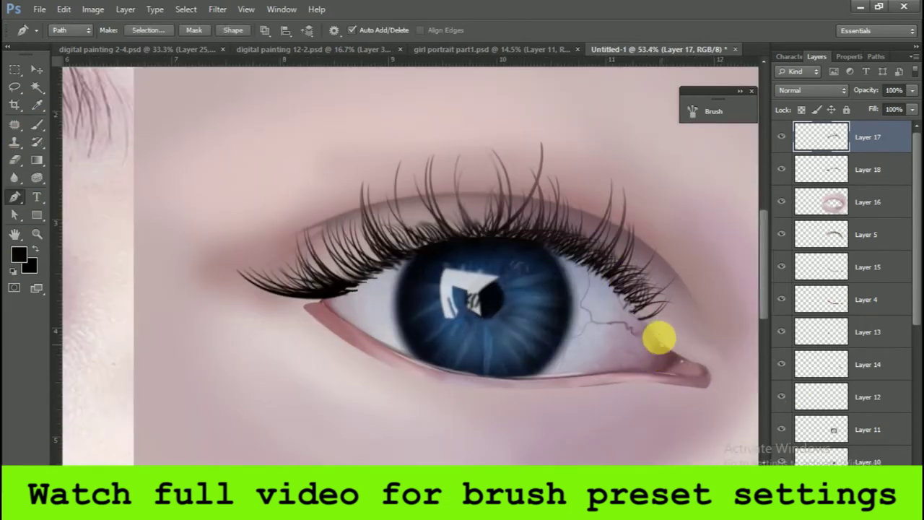
pyautogui.moveTo(422, 252); pyautogui.dragTo(263, 315)
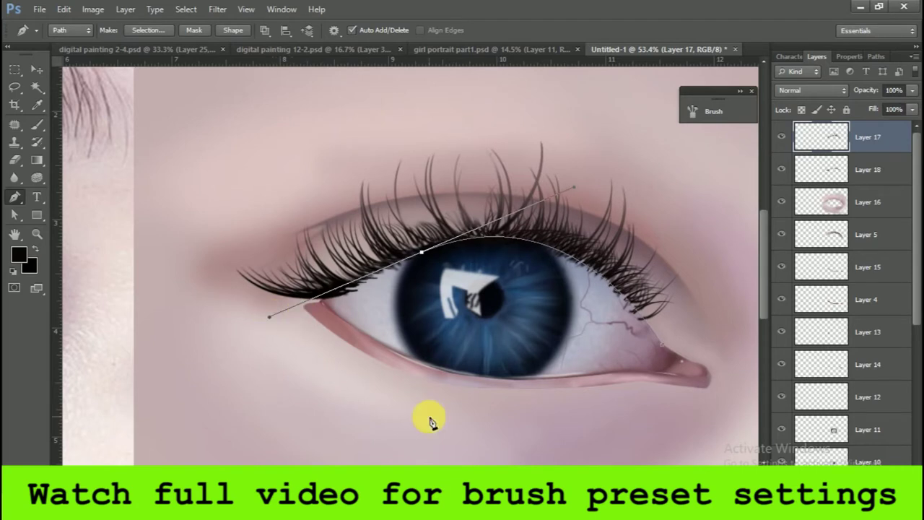
pyautogui.click(318, 301)
pyautogui.moveTo(444, 238); pyautogui.dragTo(505, 220)
pyautogui.scroll(-5, 721, 318)
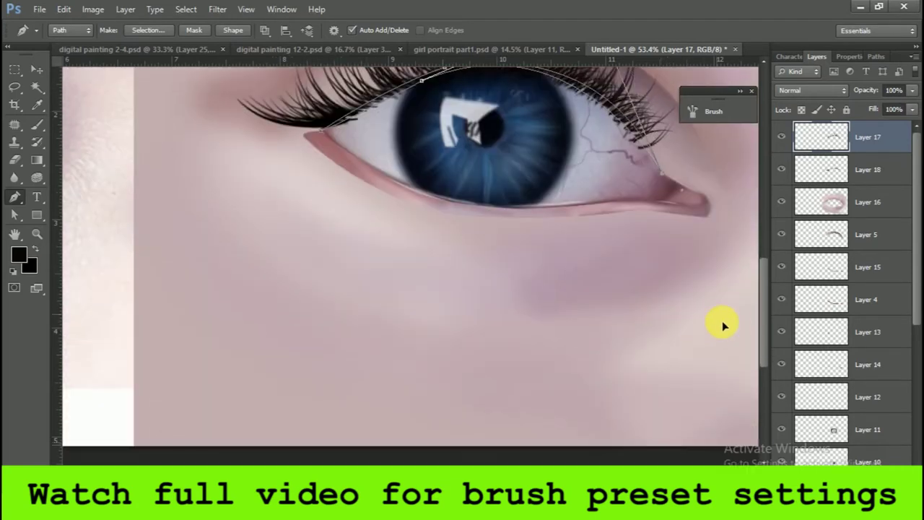
pyautogui.scroll(-1, 750, 327)
# Load the lid path as a selection, add Layer 19 above Layer 16, and deselect
pyautogui.hotkey('ctrl', 'Return')
pyautogui.click(866, 201)
pyautogui.hotkey('ctrl', 'shift', 'alt', 'n')
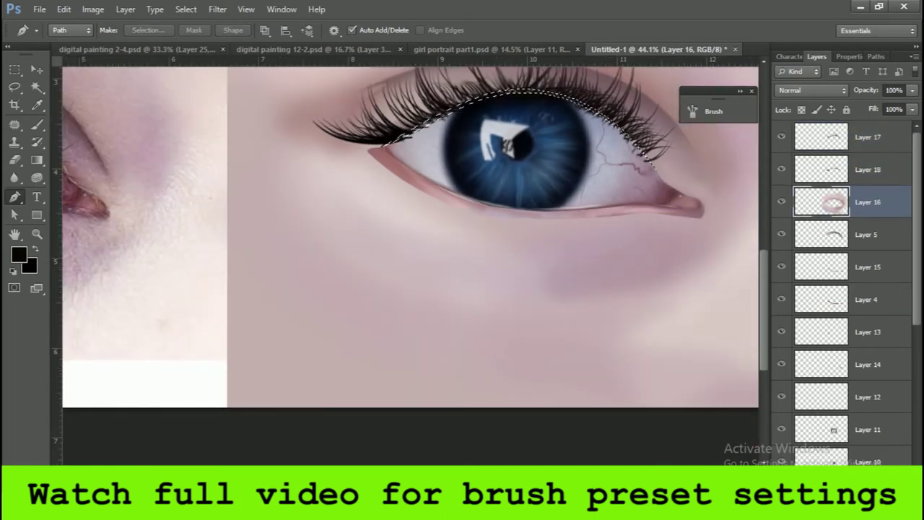
pyautogui.hotkey('ctrl', 'd')
pyautogui.scroll(2, 525, 196)
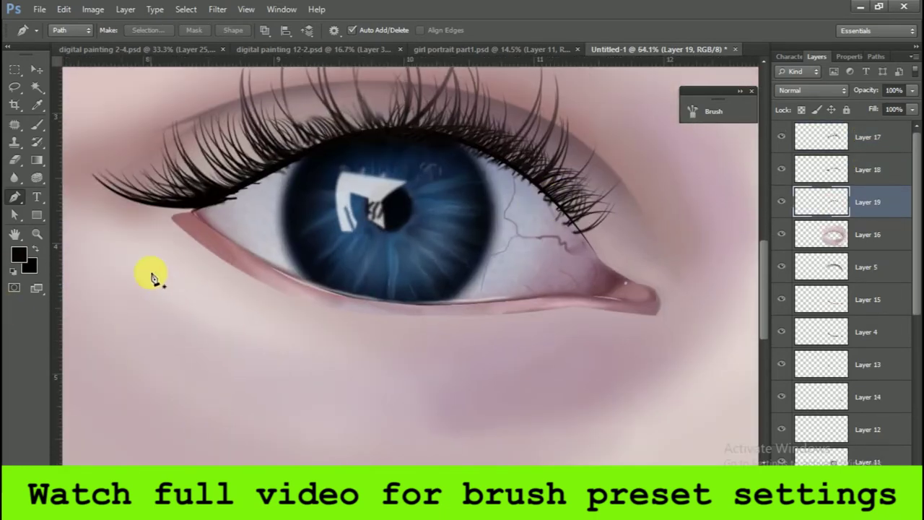
pyautogui.press('r')
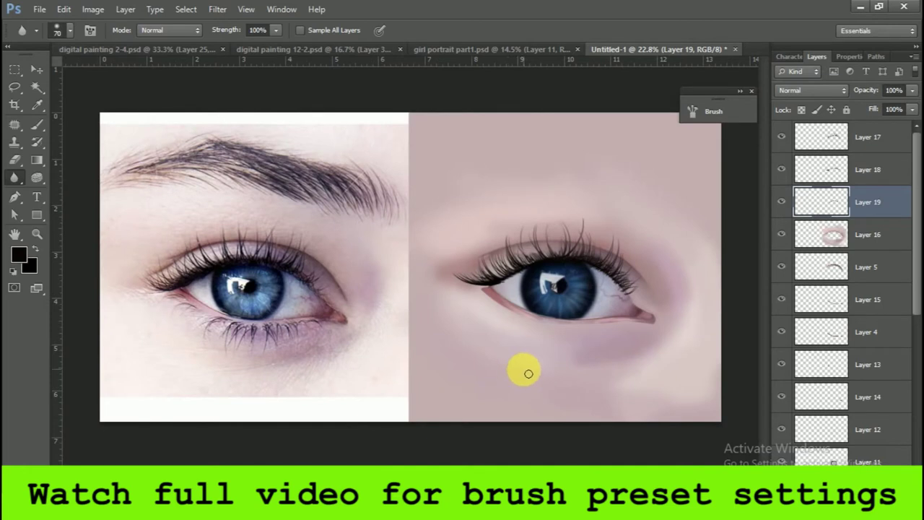
# Lower Layer 18 to 30% opacity and apply a 3.5 px Gaussian Blur
pyautogui.click(805, 182)
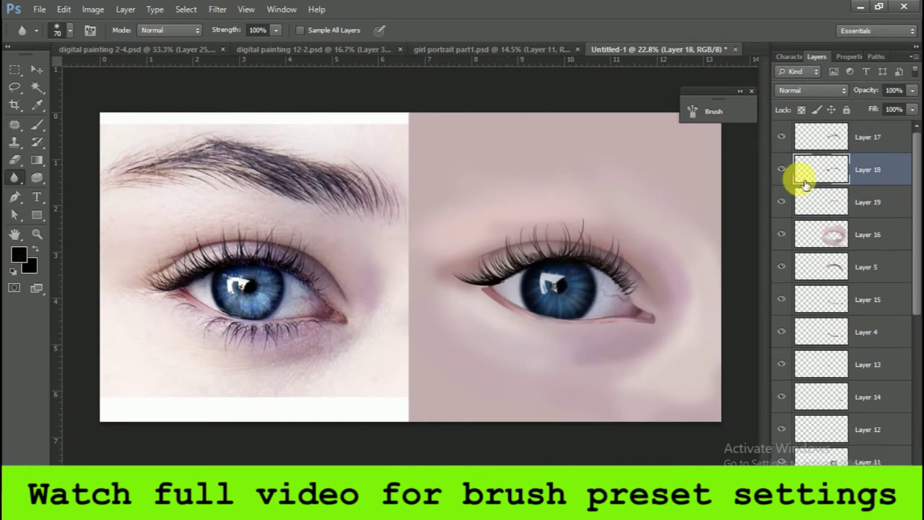
pyautogui.moveTo(912, 90); pyautogui.dragTo(899, 110)
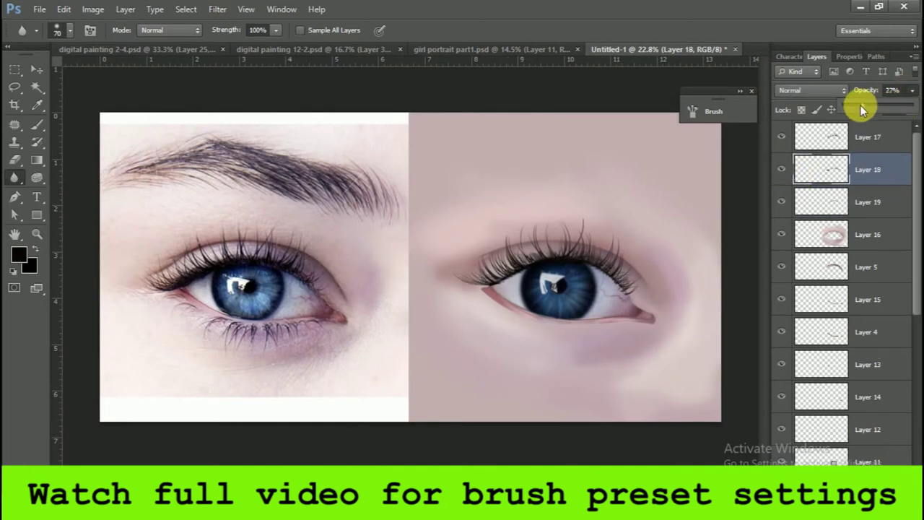
pyautogui.moveTo(860, 105); pyautogui.dragTo(876, 106)
pyautogui.click(217, 9)
pyautogui.moveTo(224, 146)
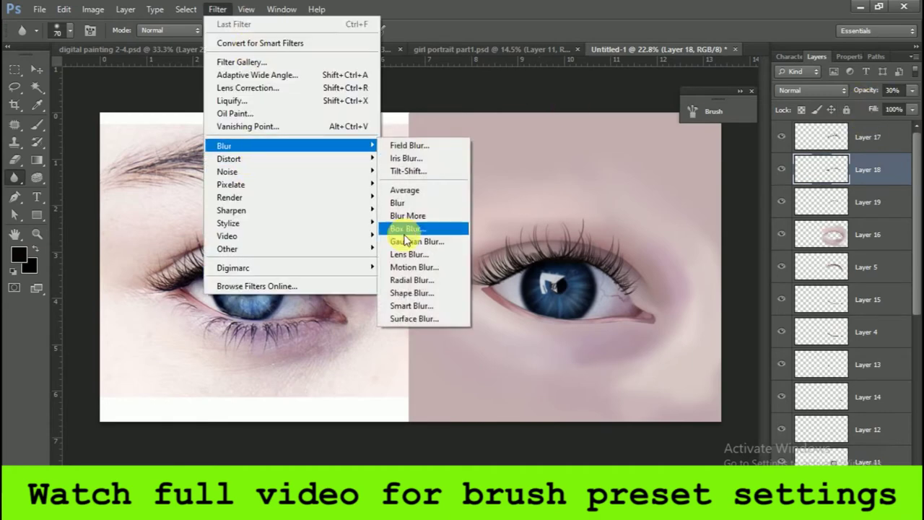
pyautogui.click(435, 246)
pyautogui.click(837, 88)
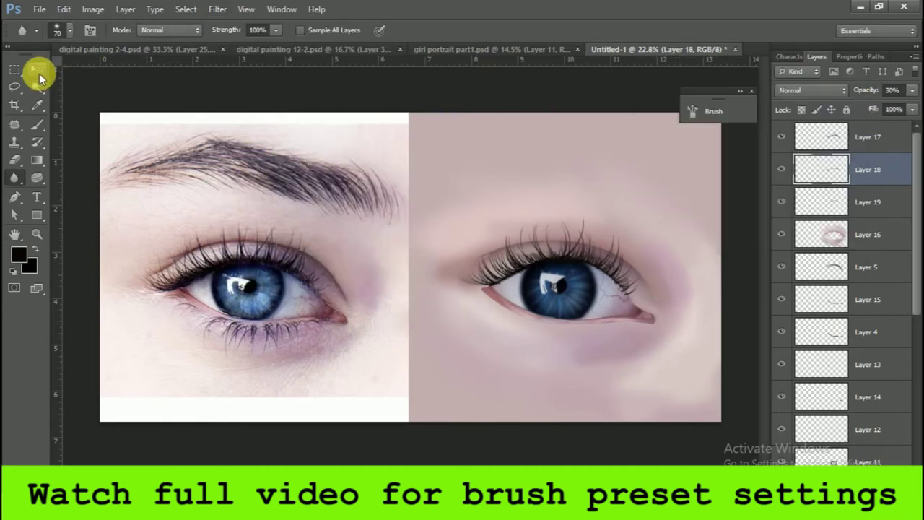
# Add a new empty Layer 20 at the top of the layer stack
pyautogui.click(37, 70)
pyautogui.hotkey('ctrl', 'shift', 'alt', 'n')
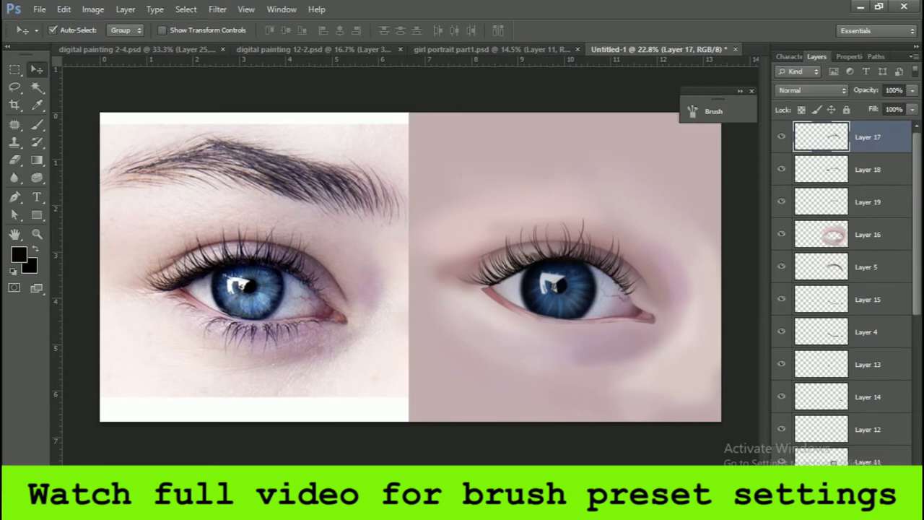
pyautogui.click(37, 124)
pyautogui.click(57, 30)
# Dock the Brush settings, flip the tip vertically, and raise opacity and flow to 100%
pyautogui.scroll(-5, 133, 171)
pyautogui.click(83, 30)
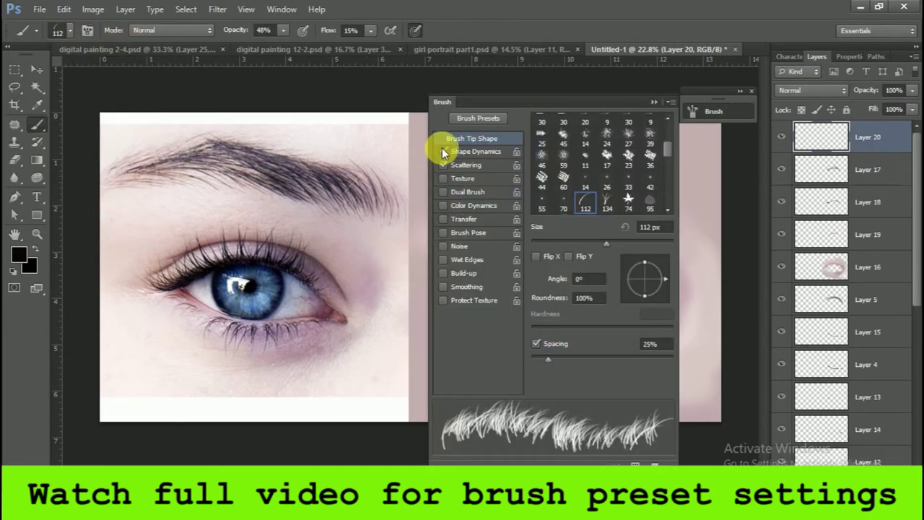
pyautogui.click(740, 91)
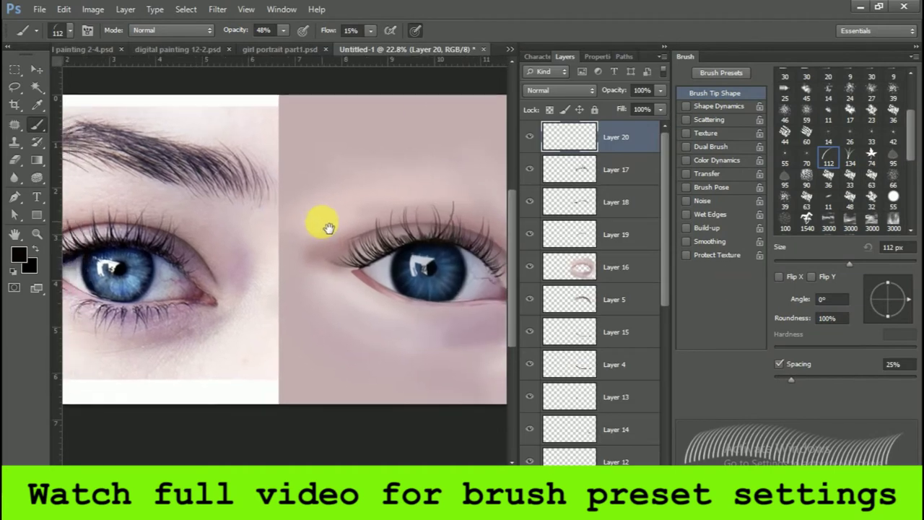
pyautogui.scroll(-1, 329, 228)
pyautogui.click(812, 277)
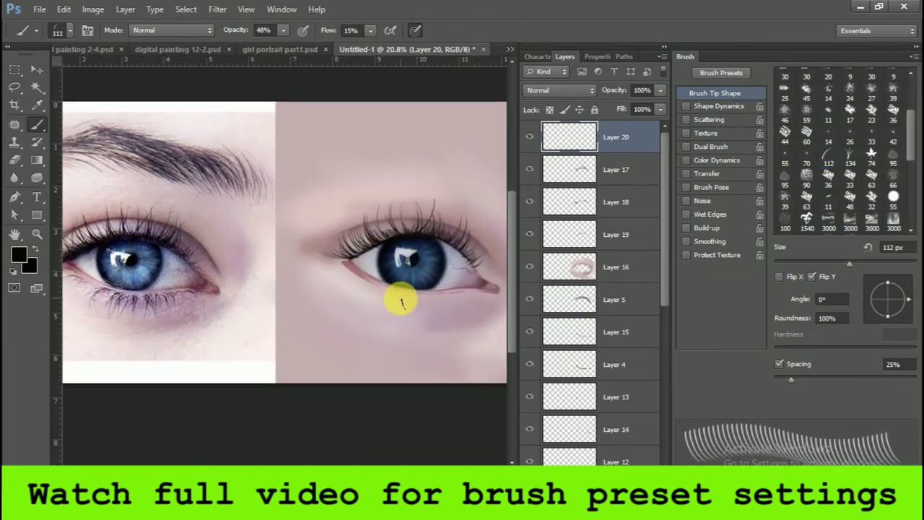
pyautogui.moveTo(908, 298); pyautogui.dragTo(906, 309)
pyautogui.click(779, 277)
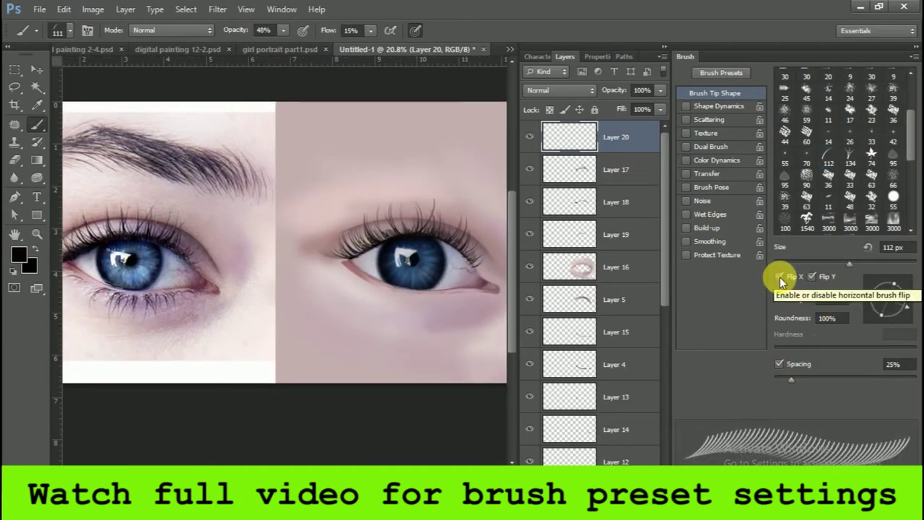
pyautogui.click(779, 277)
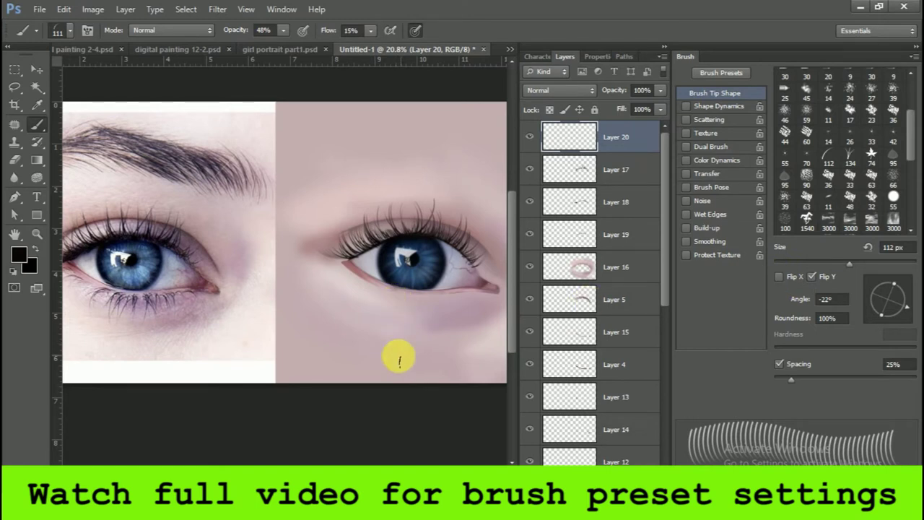
pyautogui.moveTo(283, 39); pyautogui.dragTo(332, 44)
pyautogui.moveTo(370, 30); pyautogui.dragTo(495, 73)
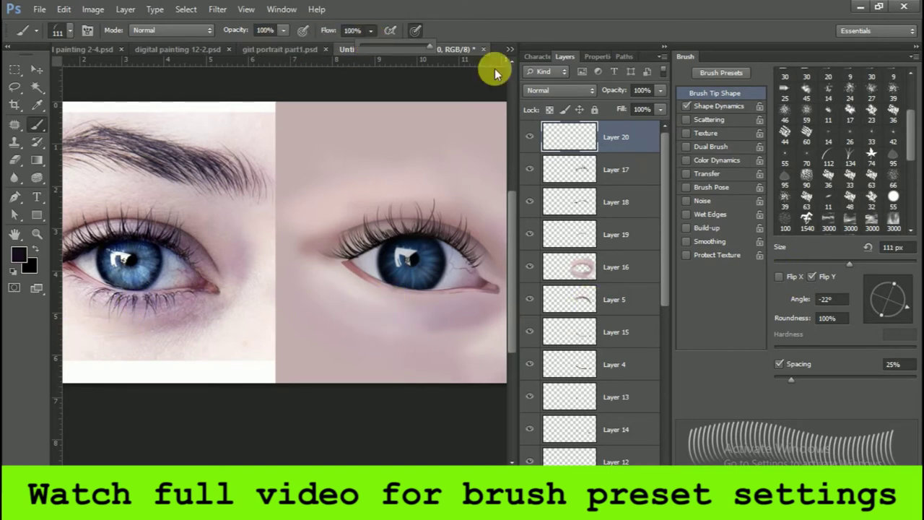
pyautogui.click(407, 306)
# Enlarge the brush to 125 px and rotate its tip from -43° to -122°
pyautogui.moveTo(880, 317); pyautogui.dragTo(875, 312)
pyautogui.press(']')
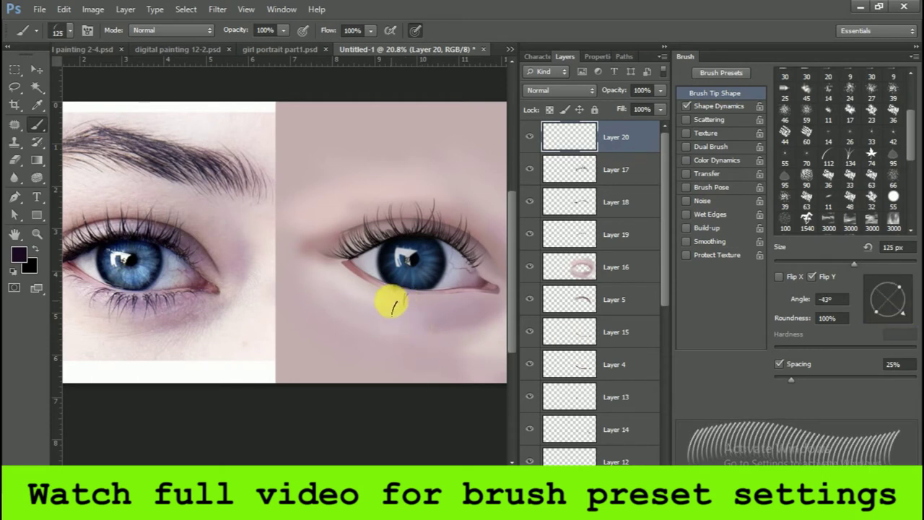
pyautogui.moveTo(884, 307); pyautogui.dragTo(890, 313)
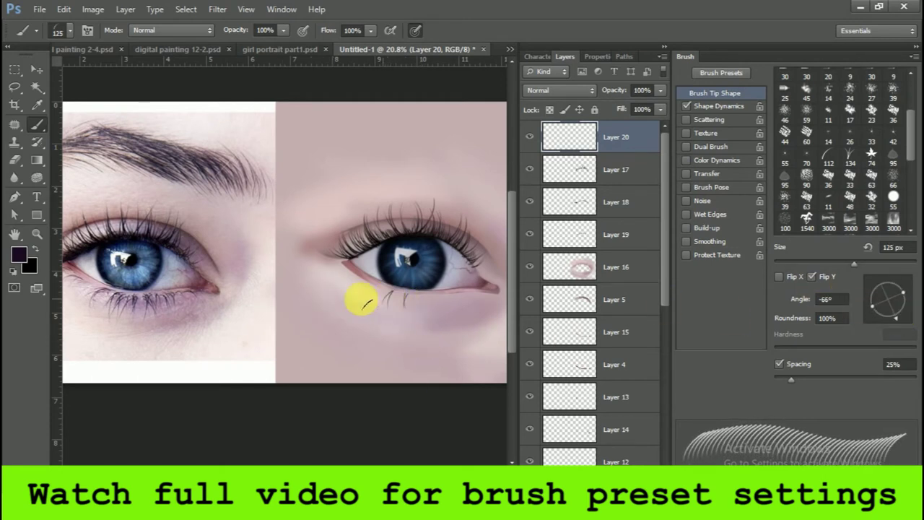
pyautogui.moveTo(895, 316); pyautogui.dragTo(885, 318)
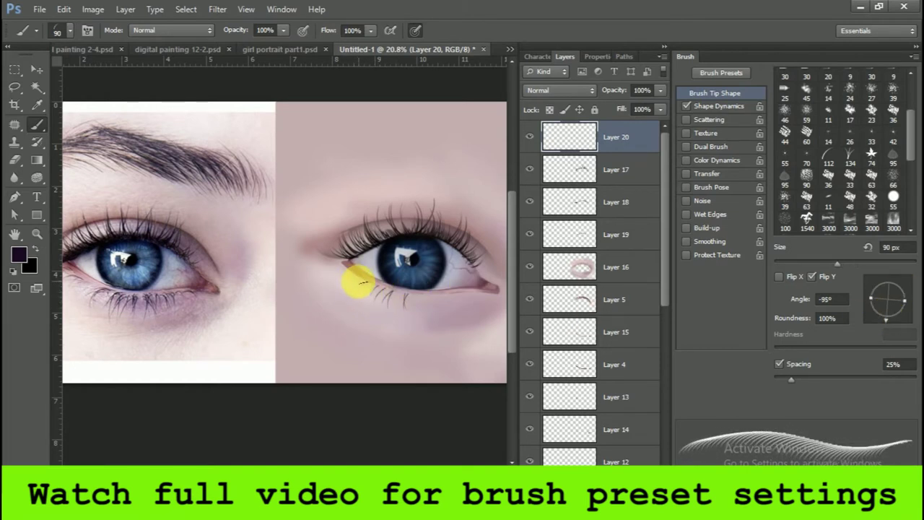
pyautogui.moveTo(891, 323); pyautogui.dragTo(882, 321)
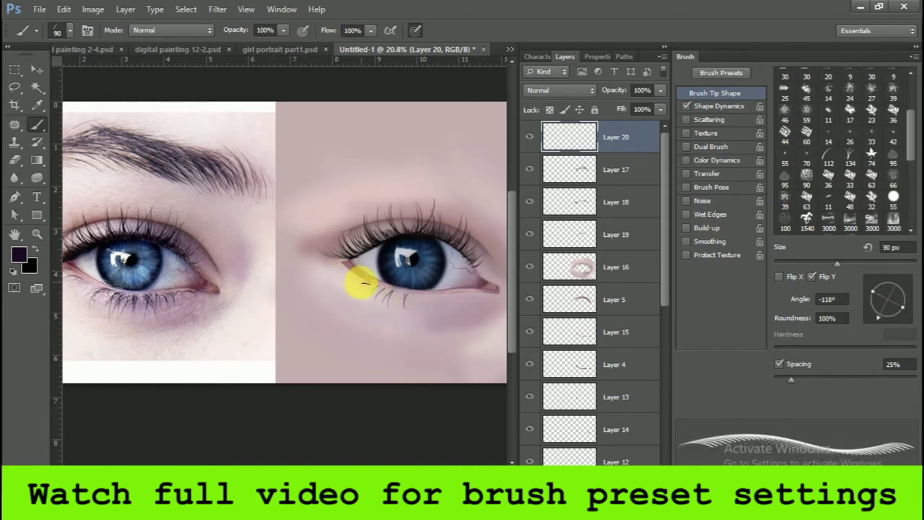
pyautogui.moveTo(362, 286); pyautogui.dragTo(384, 287)
pyautogui.moveTo(882, 323); pyautogui.dragTo(881, 325)
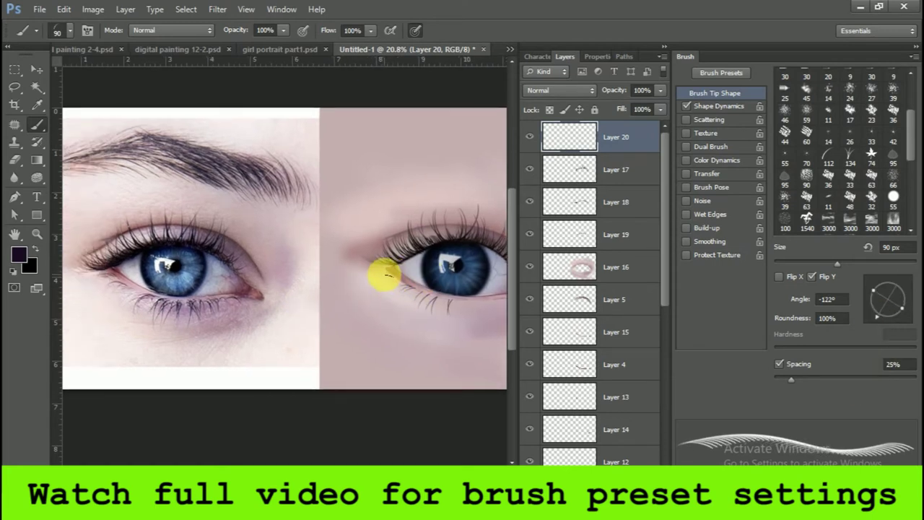
pyautogui.moveTo(391, 316); pyautogui.dragTo(368, 308)
# Rotate the 125 px lash brush tip back through -92°, -70°, -55° and -42°
pyautogui.press(']')
pyautogui.press(']')
pyautogui.press(']')
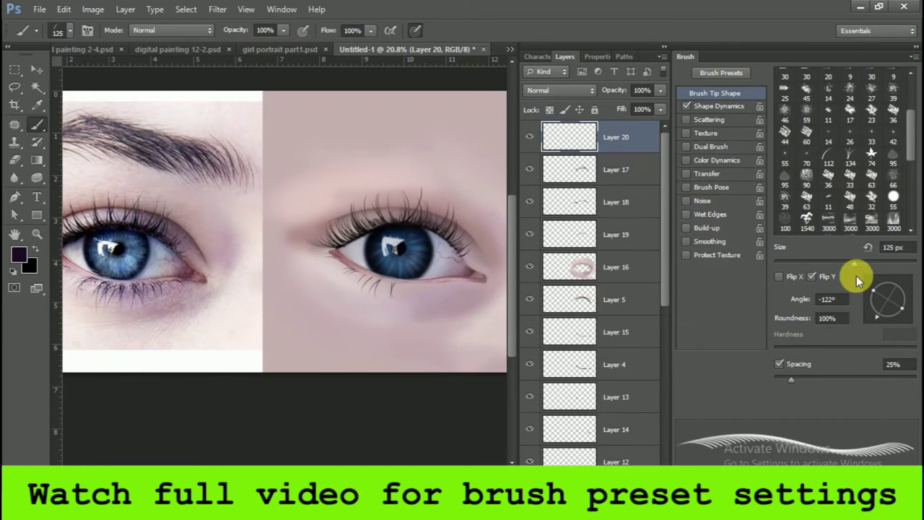
pyautogui.moveTo(884, 317); pyautogui.dragTo(889, 325)
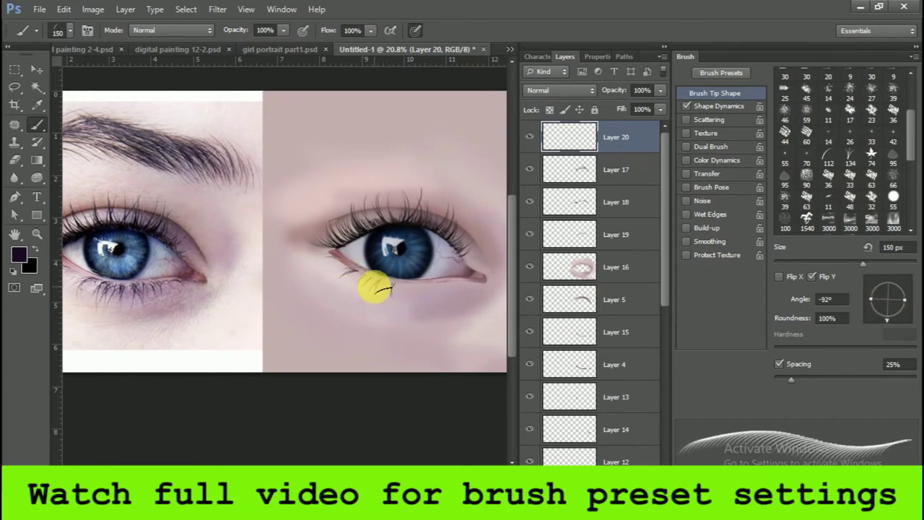
pyautogui.moveTo(886, 319); pyautogui.dragTo(890, 319)
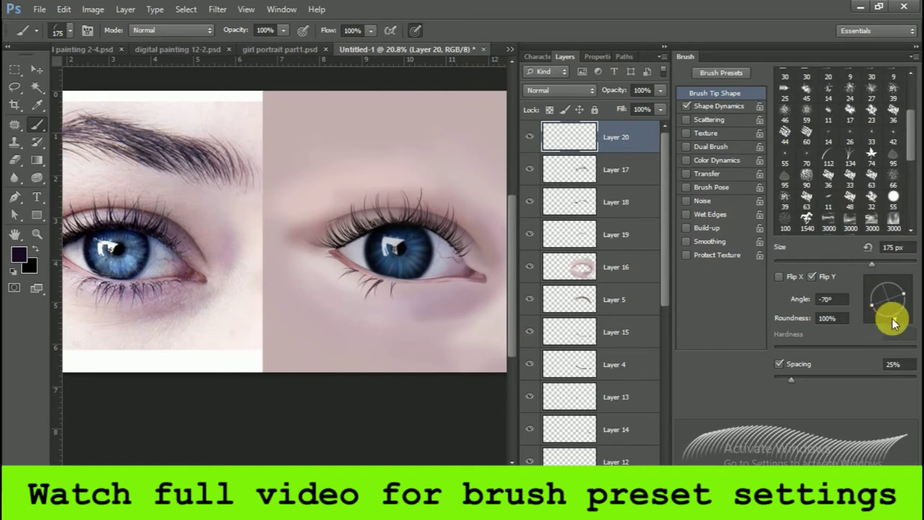
pyautogui.moveTo(891, 320); pyautogui.dragTo(893, 315)
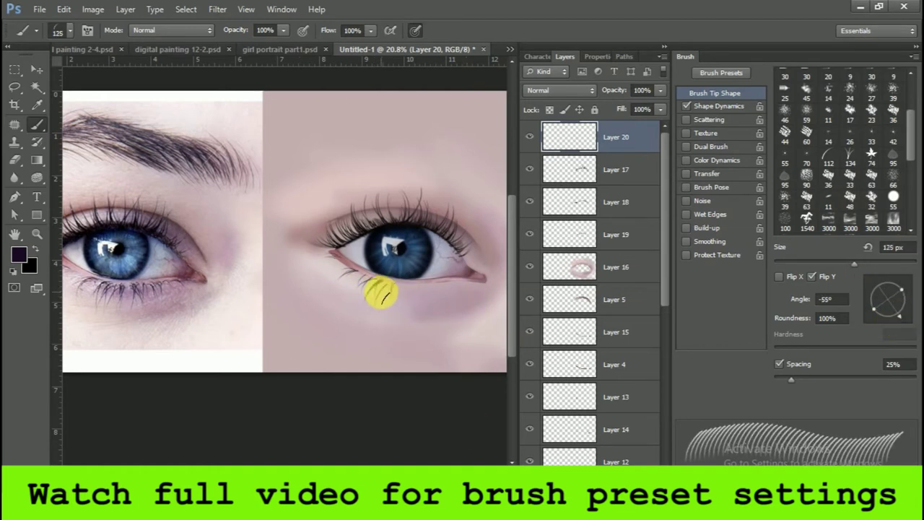
pyautogui.moveTo(898, 323); pyautogui.dragTo(904, 316)
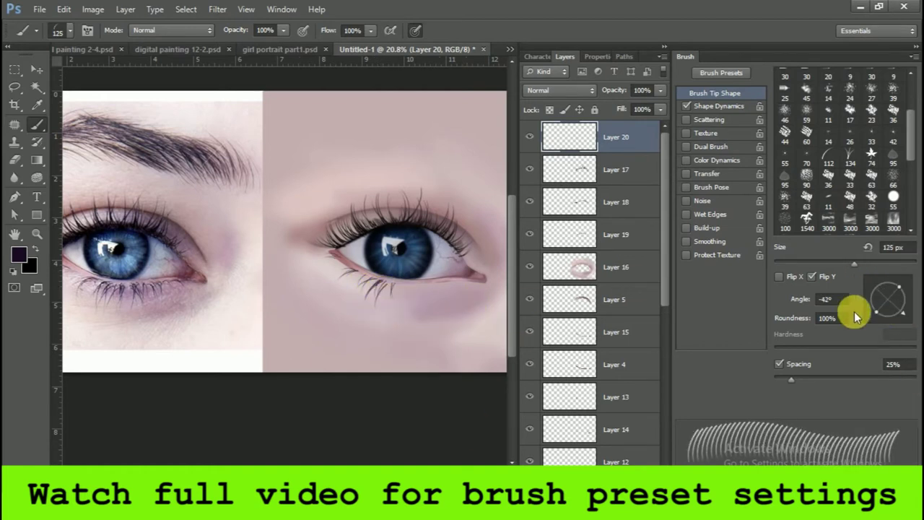
# Flip the brush tip horizontally and rotate it through 25°, 41°, 22° to 92°
pyautogui.click(780, 277)
pyautogui.moveTo(888, 303); pyautogui.dragTo(894, 292)
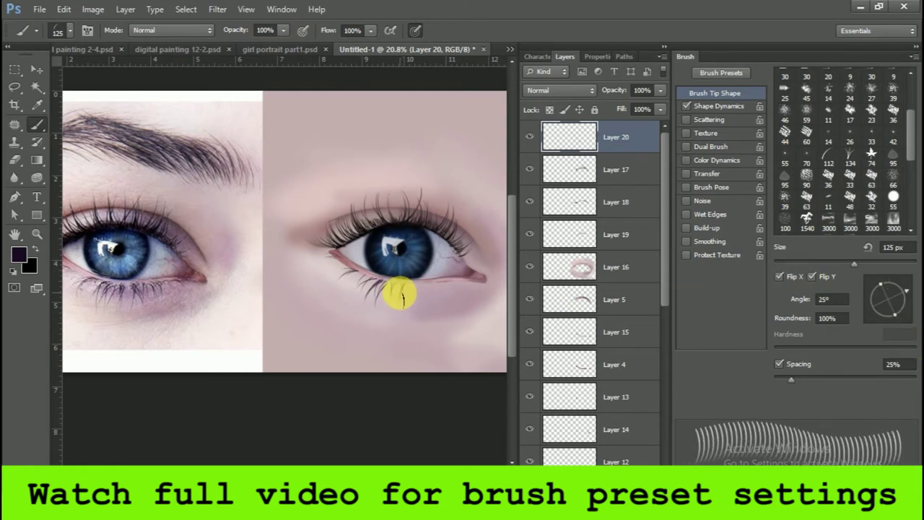
pyautogui.moveTo(904, 294); pyautogui.dragTo(899, 287)
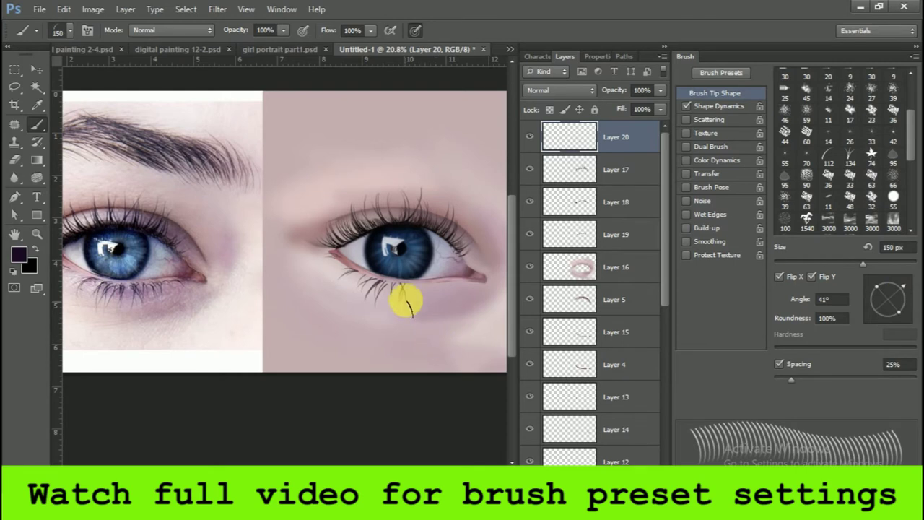
pyautogui.moveTo(901, 282)
pyautogui.mouseDown()
pyautogui.moveTo(907, 290)
pyautogui.moveTo(899, 288)
pyautogui.mouseUp()
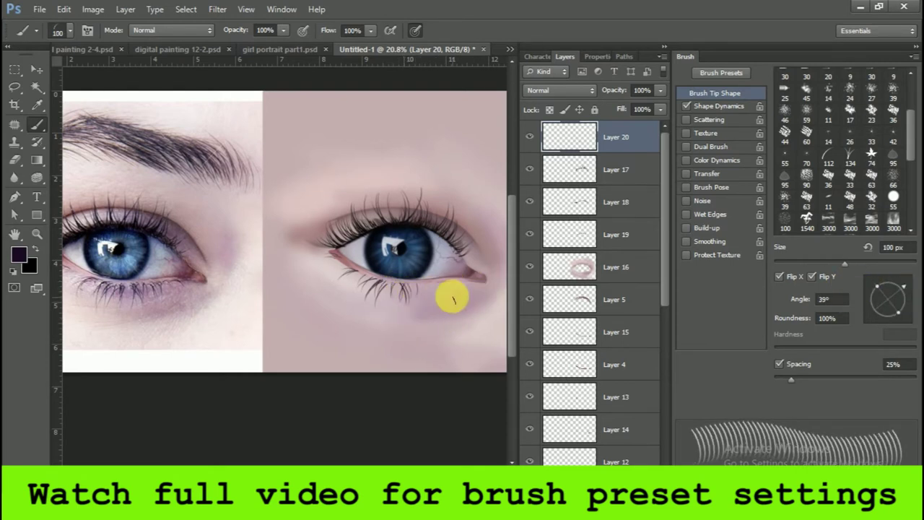
pyautogui.moveTo(901, 287)
pyautogui.mouseDown()
pyautogui.moveTo(905, 296)
pyautogui.moveTo(908, 288)
pyautogui.moveTo(875, 283)
pyautogui.mouseUp()
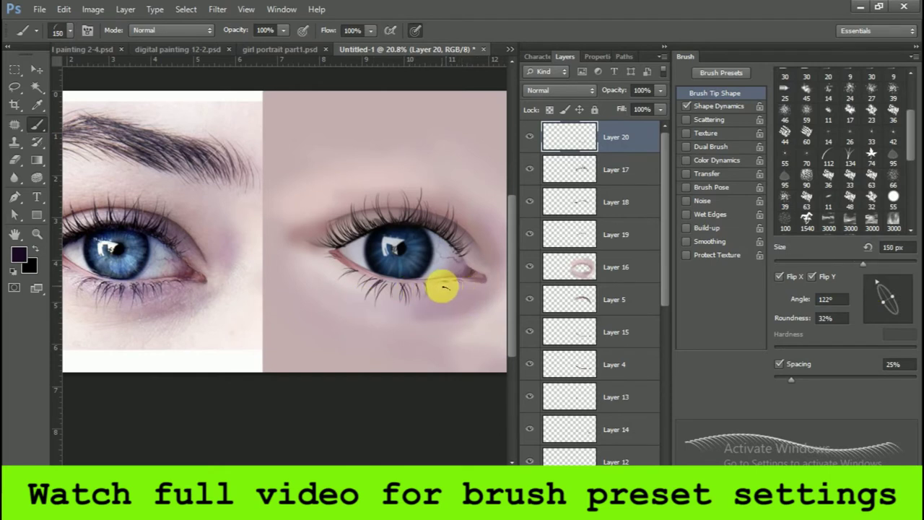
pyautogui.hotkey('shift', 'Right')
pyautogui.hotkey('shift', 'Right')
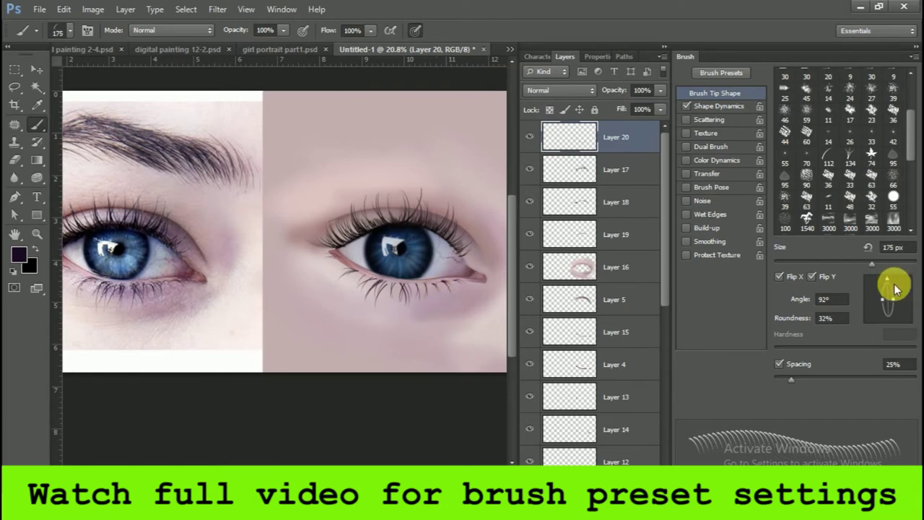
pyautogui.click(667, 48)
# Add a new empty layer and choose a soft round brush preset
pyautogui.click(913, 48)
pyautogui.click(805, 89)
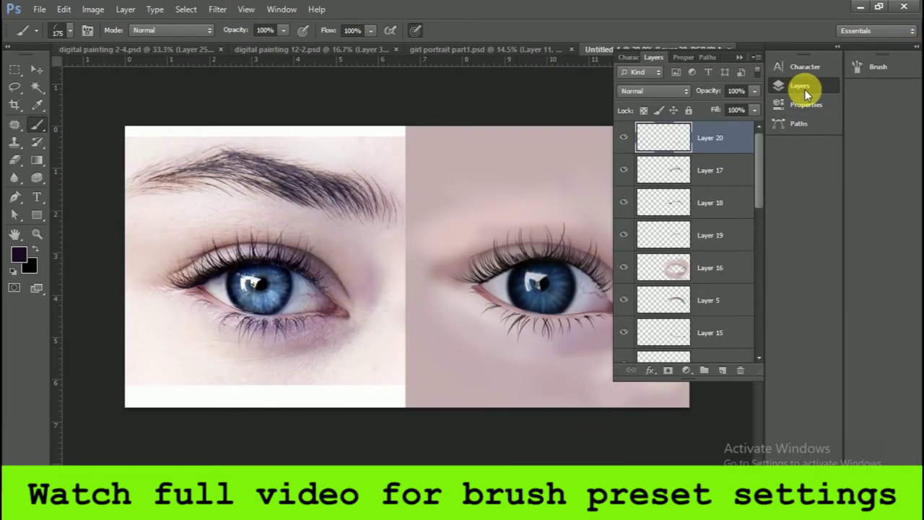
pyautogui.click(785, 90)
pyautogui.click(721, 370)
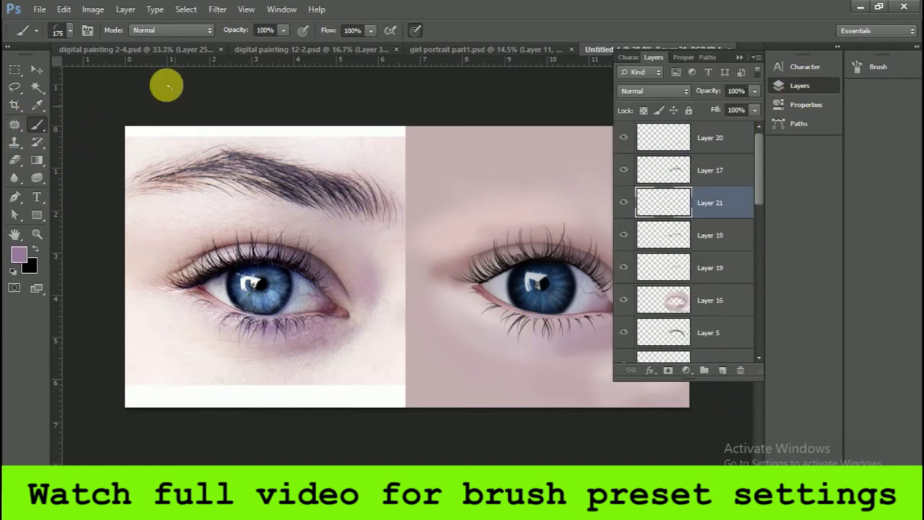
pyautogui.click(70, 30)
pyautogui.click(30, 142)
pyautogui.click(578, 331)
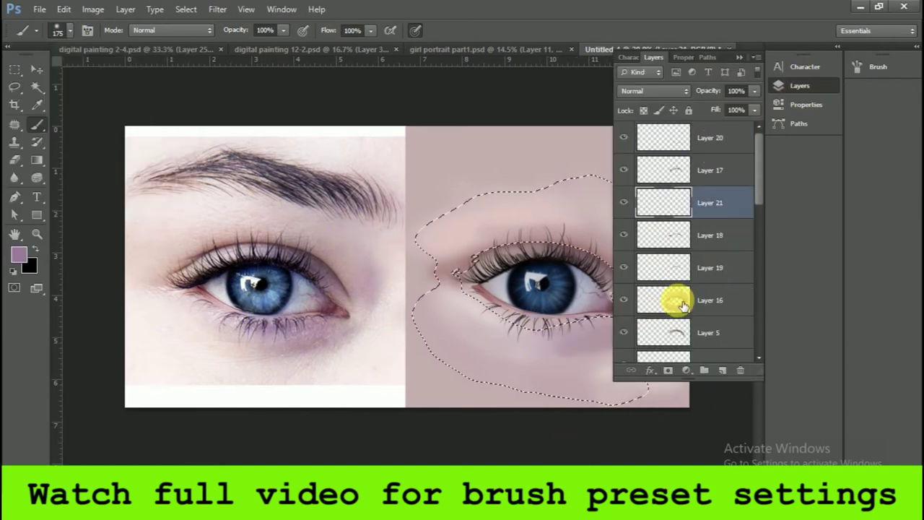
# Load the painted lower-lid layer's pixels as a selection and add Layer 21 on top
pyautogui.scroll(-5, 682, 305)
pyautogui.keyDown('ctrl'); pyautogui.click(658, 249); pyautogui.keyUp('ctrl')
pyautogui.scroll(5, 703, 270)
pyautogui.scroll(3, 660, 265)
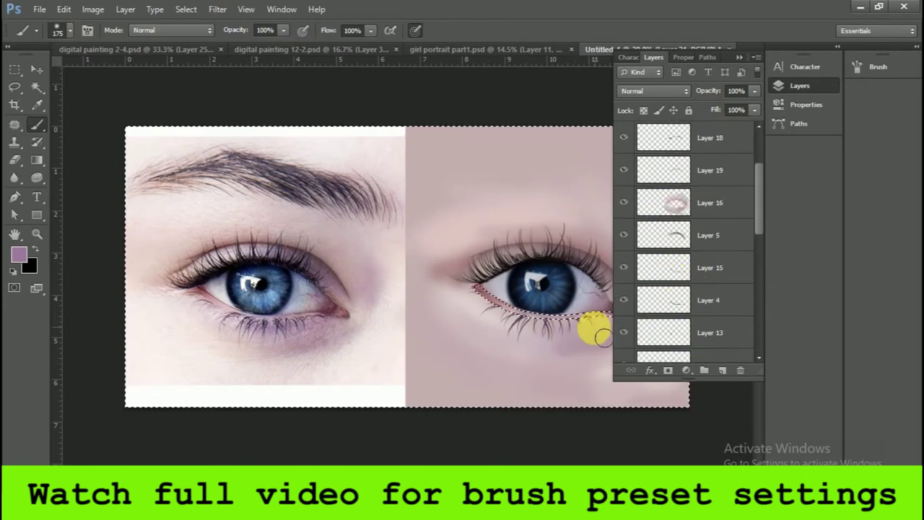
pyautogui.hotkey('ctrl', 'shift', 'alt', 'n')
# Set a 200 px soft brush at 52% opacity, 25% flow, with darker mauve colour
pyautogui.moveTo(283, 30); pyautogui.dragTo(249, 46)
pyautogui.moveTo(370, 31); pyautogui.dragTo(318, 46)
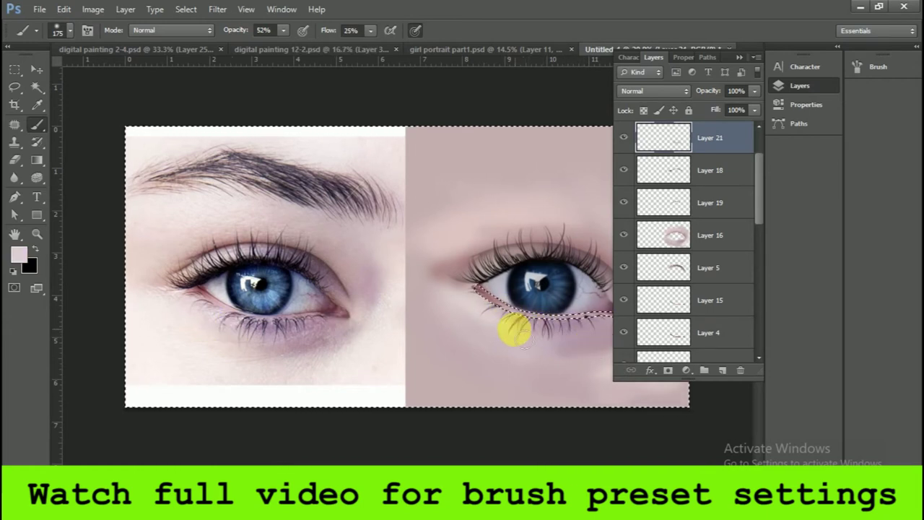
pyautogui.keyDown('alt'); pyautogui.click(305, 344); pyautogui.keyUp('alt')
pyautogui.click(59, 30)
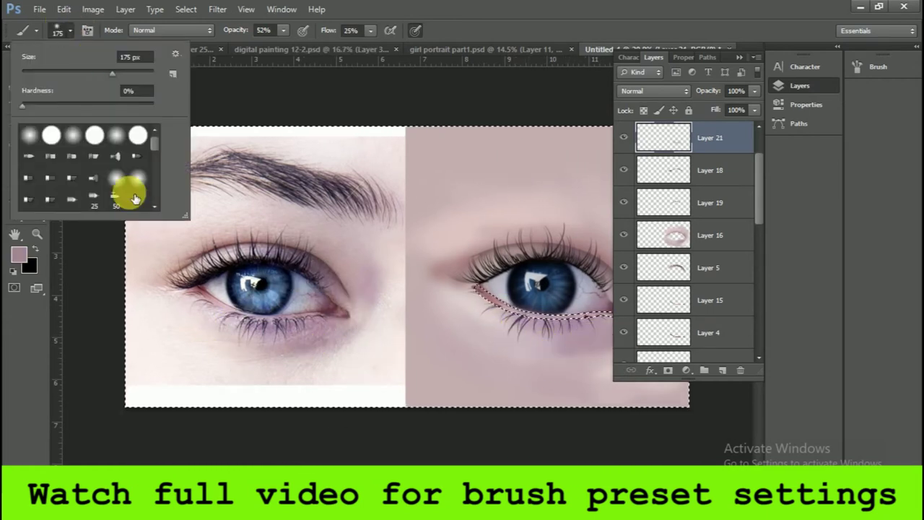
pyautogui.doubleClick(137, 181)
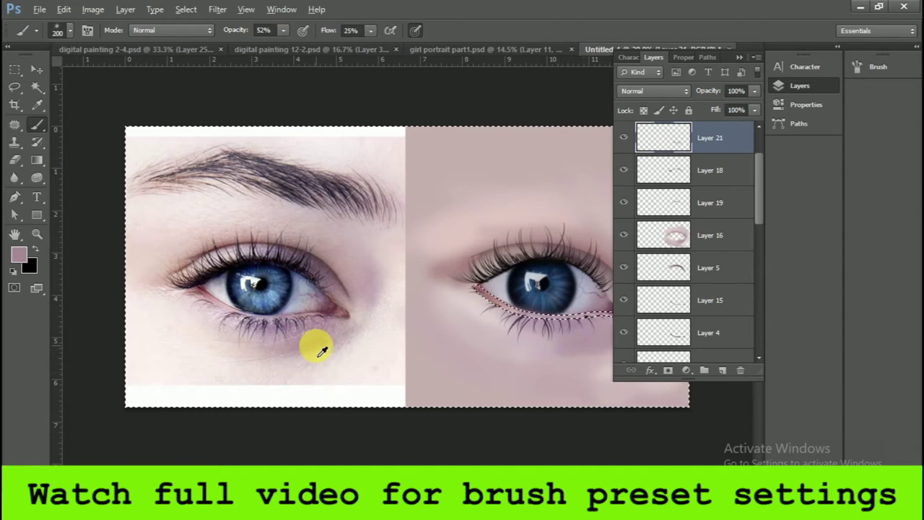
# Pick a light pink skin colour and resize the brush from 100 px to 400 px
pyautogui.scroll(3, 598, 336)
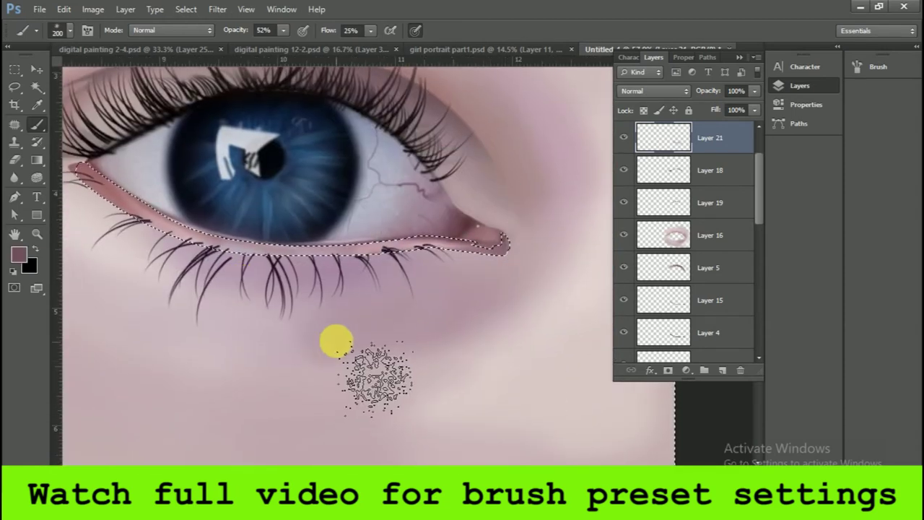
pyautogui.keyDown('alt'); pyautogui.click(330, 299); pyautogui.keyUp('alt')
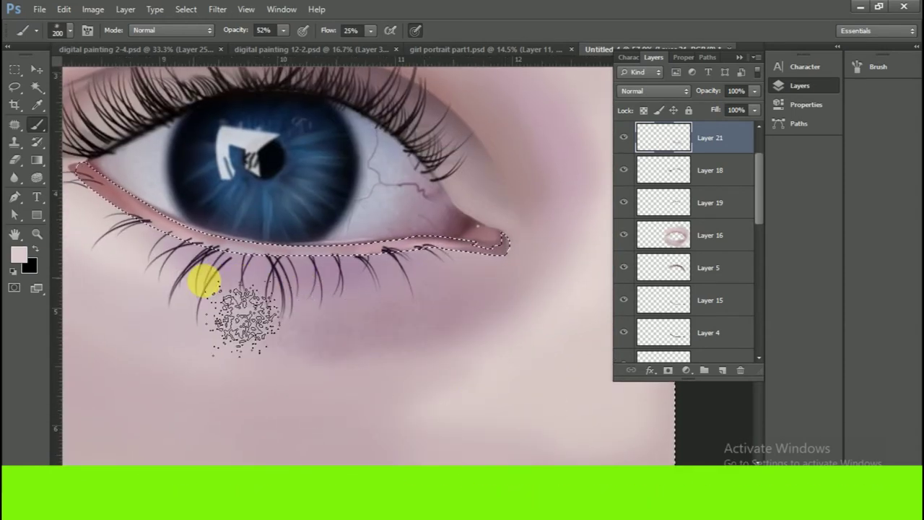
pyautogui.press('[')
pyautogui.press('[')
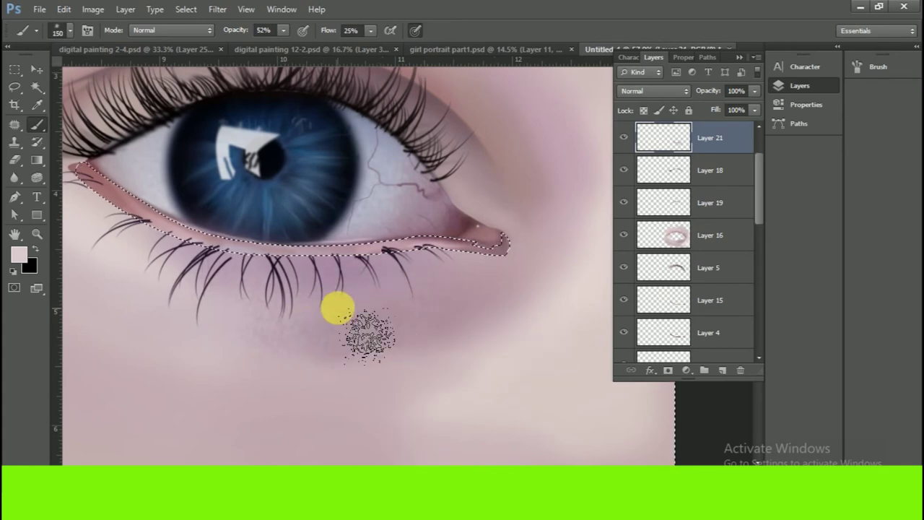
pyautogui.press('[')
pyautogui.press('[')
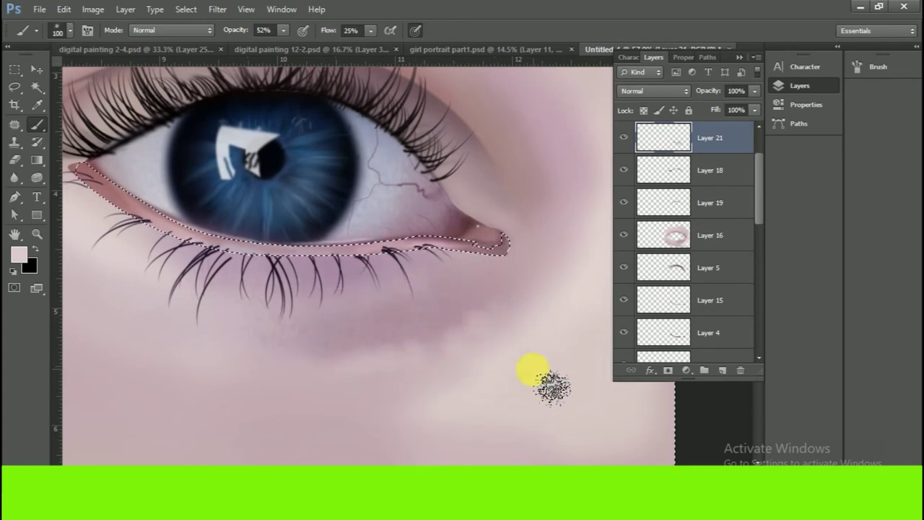
pyautogui.scroll(-3, 498, 368)
pyautogui.click(617, 322)
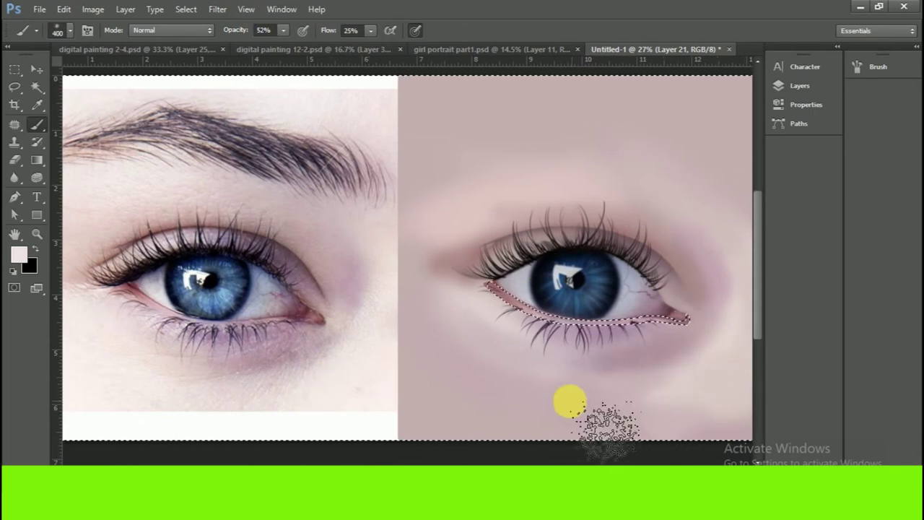
pyautogui.press(']')
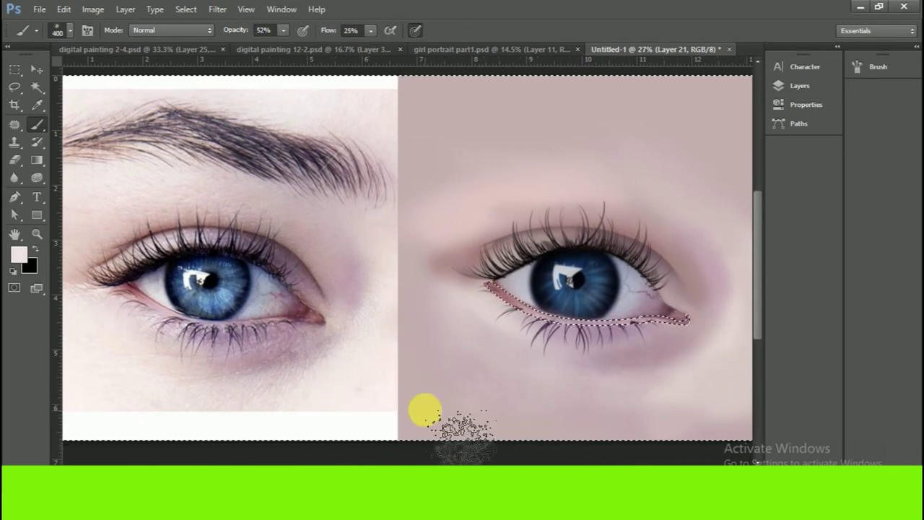
# Sample skin tones from the reference photo, then set a 175 px brush in darker mauve
pyautogui.keyDown('alt'); pyautogui.click(137, 209); pyautogui.keyUp('alt')
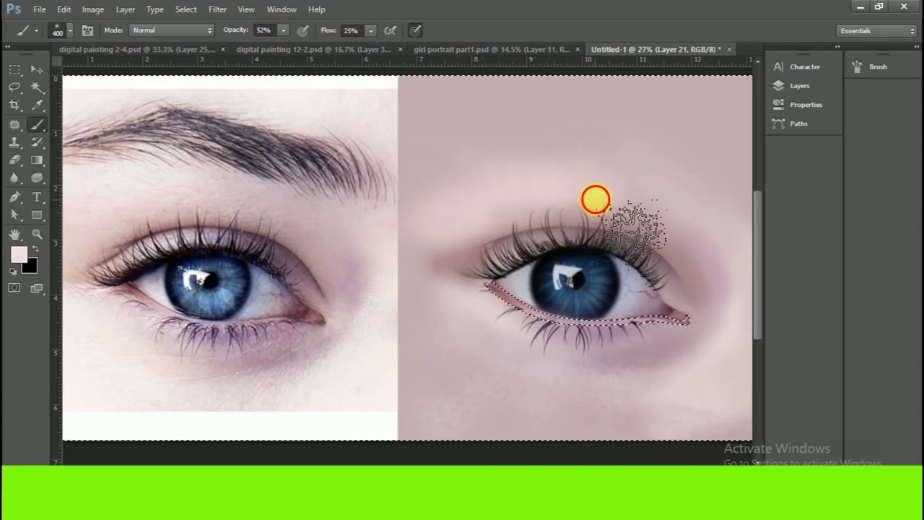
pyautogui.keyDown('alt'); pyautogui.click(333, 275); pyautogui.keyUp('alt')
pyautogui.click(67, 33)
pyautogui.doubleClick(56, 134)
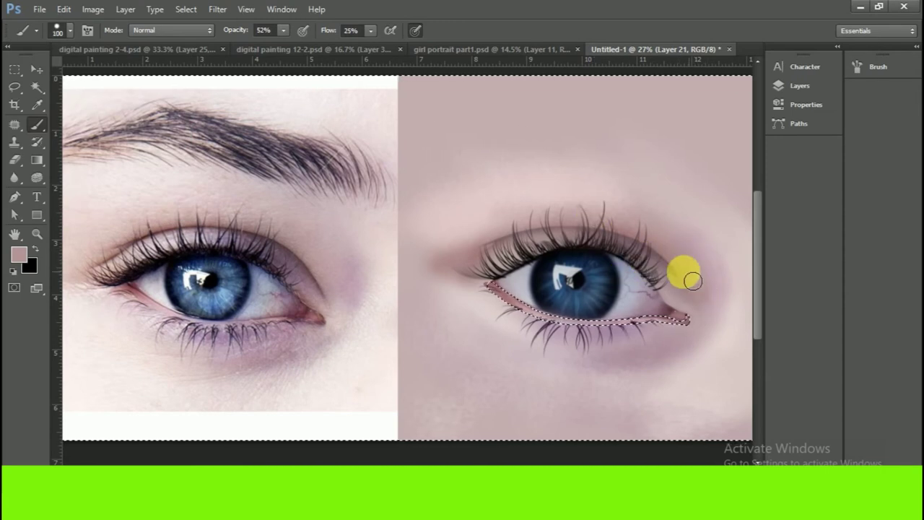
pyautogui.press('[')
pyautogui.press('[')
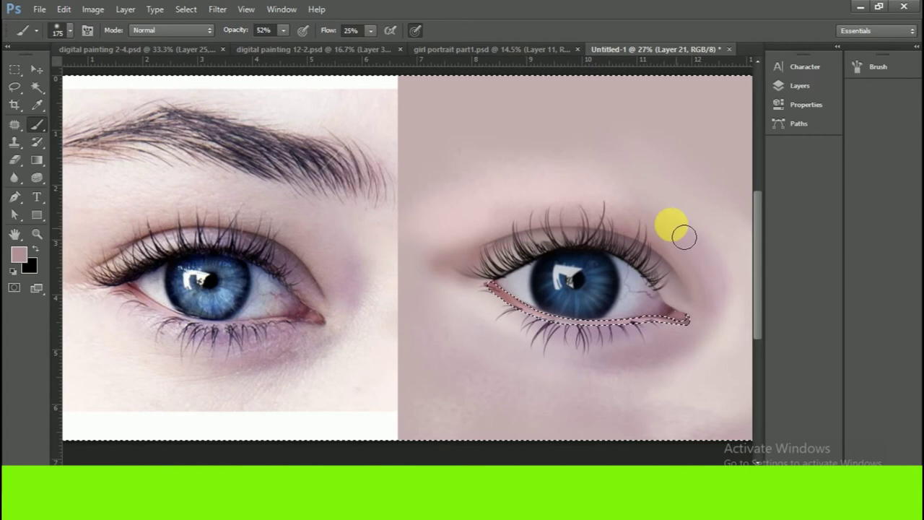
pyautogui.press(']')
pyautogui.press(']')
pyautogui.press(']')
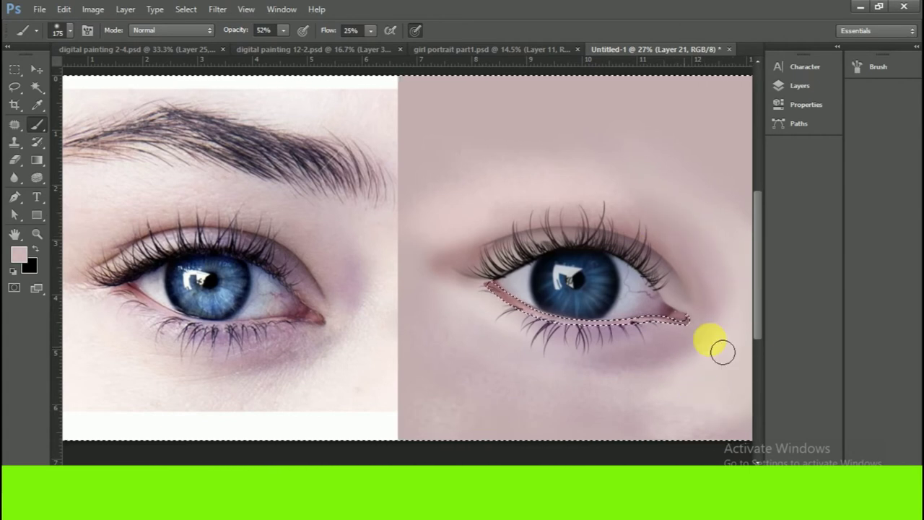
pyautogui.keyDown('alt'); pyautogui.click(604, 334); pyautogui.keyUp('alt')
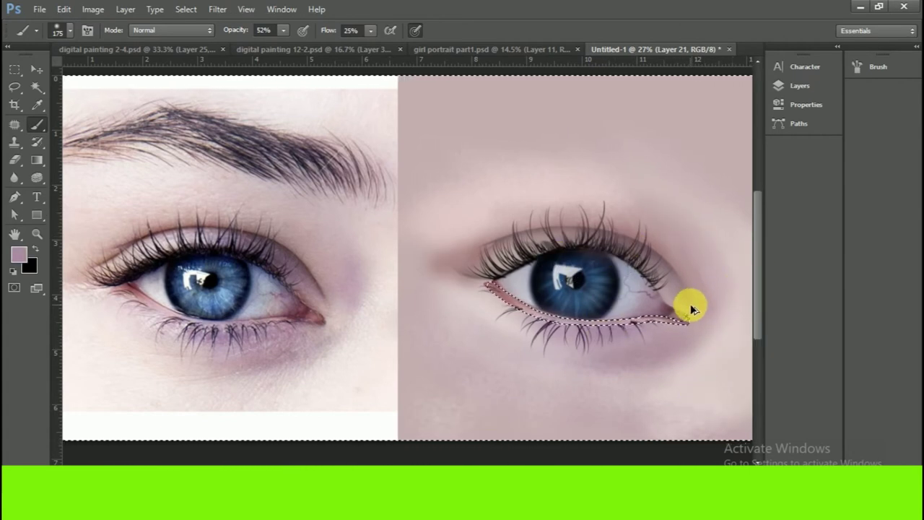
pyautogui.click(802, 86)
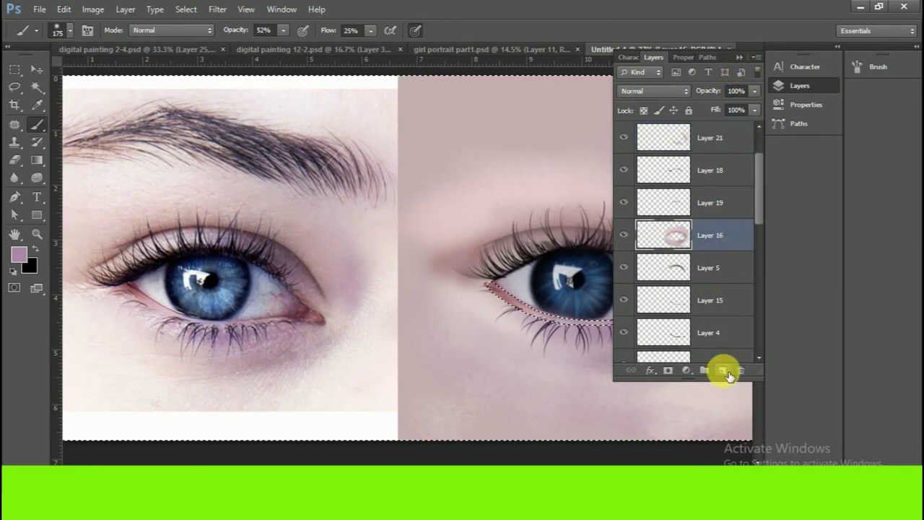
# Add a layer above Layer 16, load the eyeball selection, and shade mauve under the upper lid
pyautogui.click(726, 371)
pyautogui.click(803, 86)
pyautogui.scroll(-1, 655, 248)
pyautogui.keyDown('ctrl'); pyautogui.click(653, 276); pyautogui.keyUp('ctrl')
pyautogui.moveTo(658, 279); pyautogui.dragTo(668, 291)
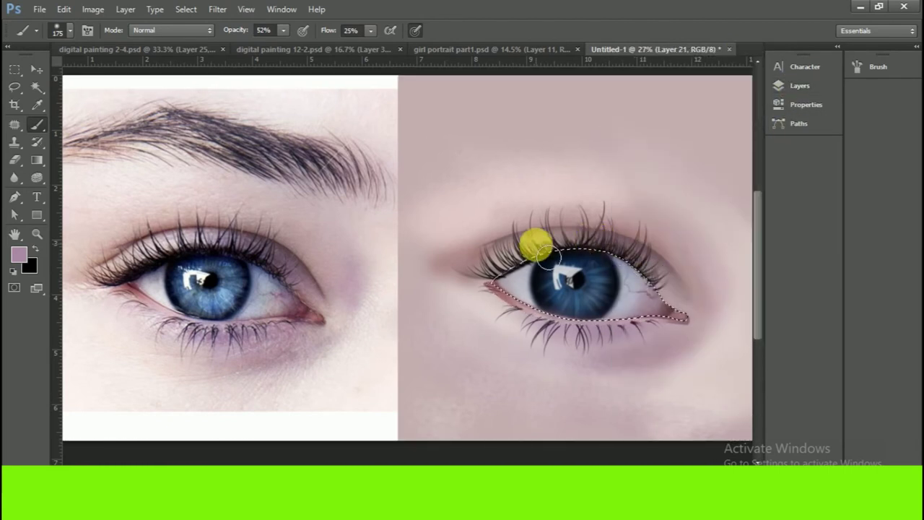
pyautogui.moveTo(646, 244); pyautogui.dragTo(595, 266)
# Sample light skin pink and paint a pale highlight under the upper lid on Layer 22
pyautogui.keyDown('alt'); pyautogui.click(137, 289); pyautogui.keyUp('alt')
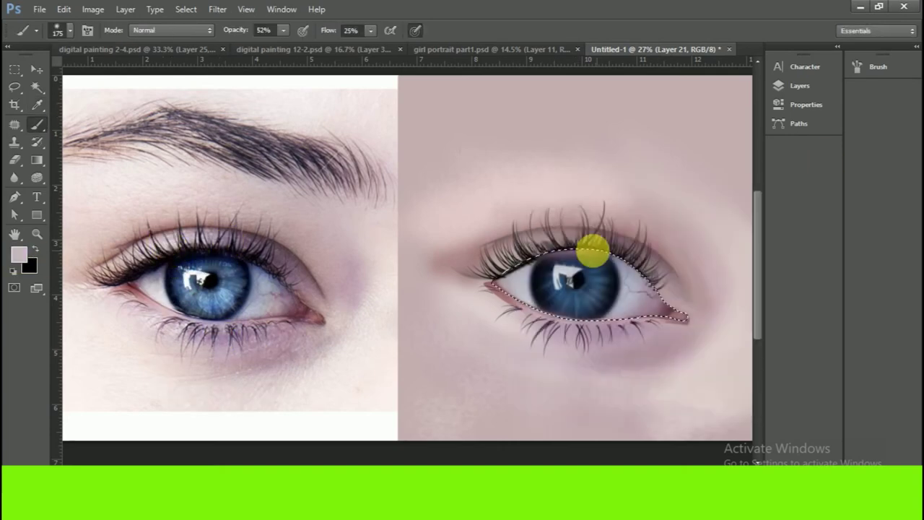
pyautogui.rightClick(202, 223)
pyautogui.click(99, 202)
pyautogui.click(554, 238)
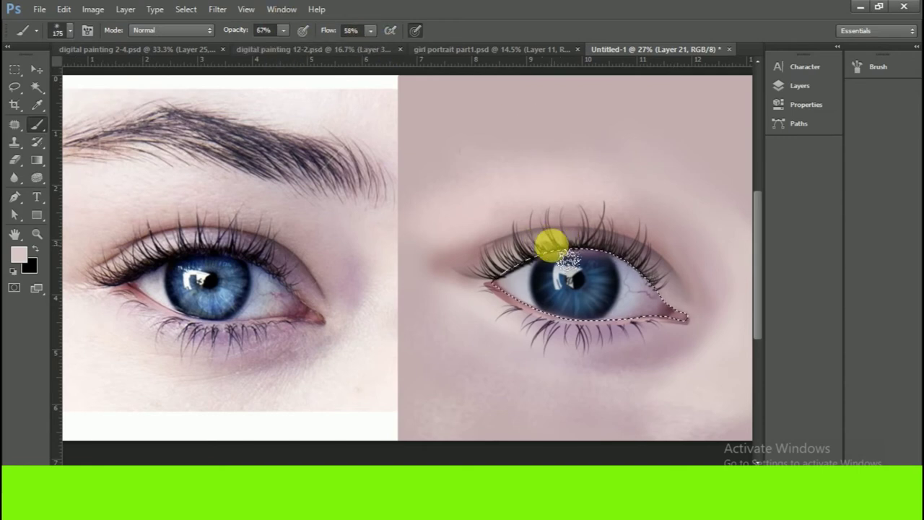
pyautogui.press('F7')
pyautogui.scroll(3, 711, 217)
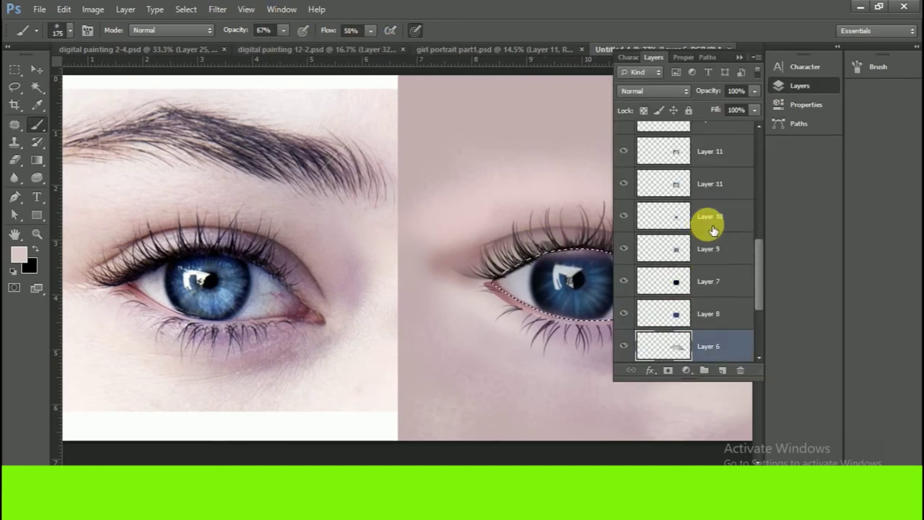
pyautogui.scroll(3, 711, 217)
pyautogui.click(711, 216)
pyautogui.moveTo(532, 249); pyautogui.dragTo(571, 255)
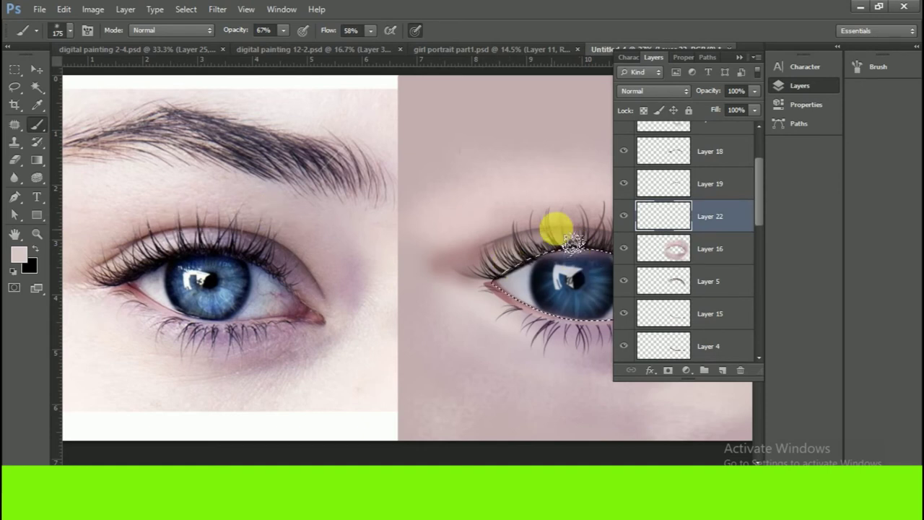
# Add empty Layer 23, then make Layer 21 the active layer
pyautogui.hotkey('ctrl', 'shift', 'alt', 'n')
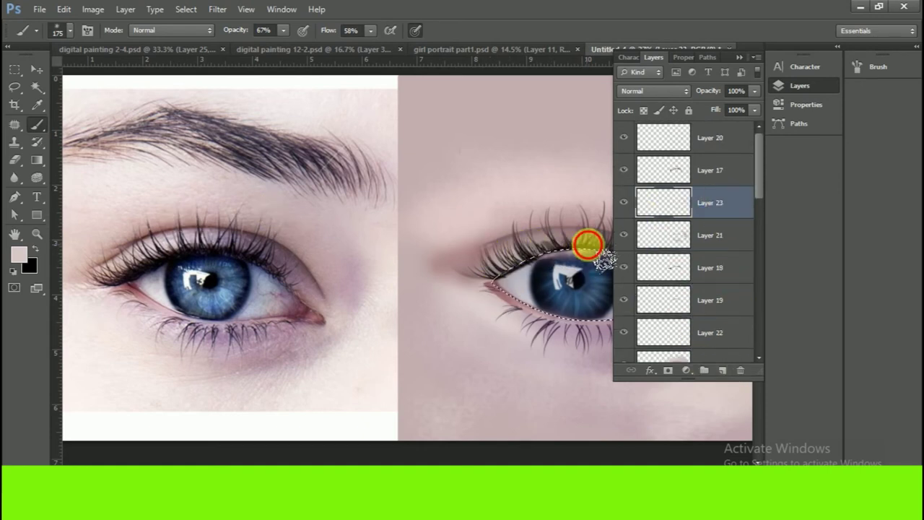
pyautogui.press('F7')
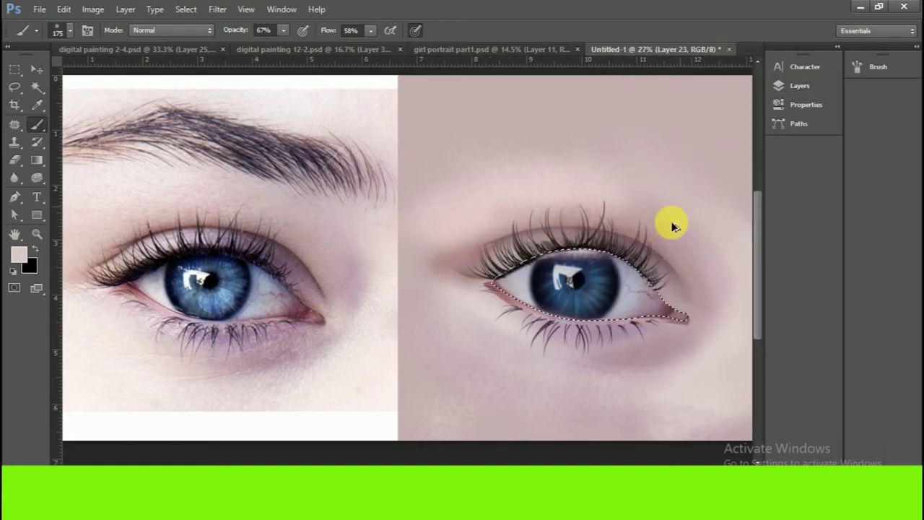
pyautogui.press('F7')
pyautogui.click(714, 238)
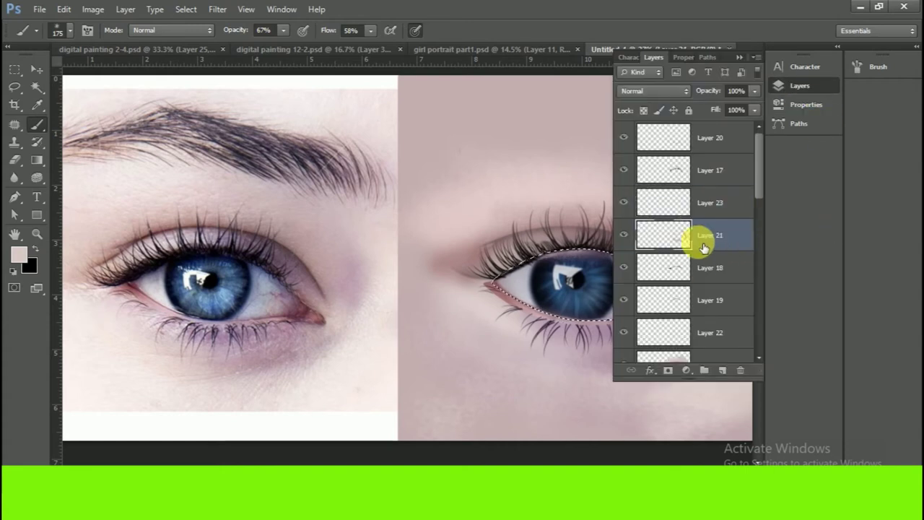
# Make Layer 23 the active layer and choose a soft brush tip
pyautogui.press('e')
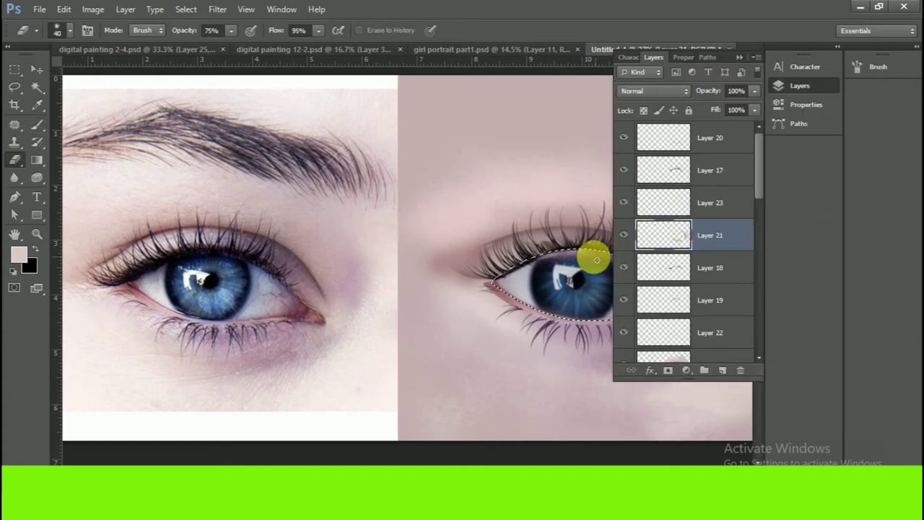
pyautogui.click(634, 270)
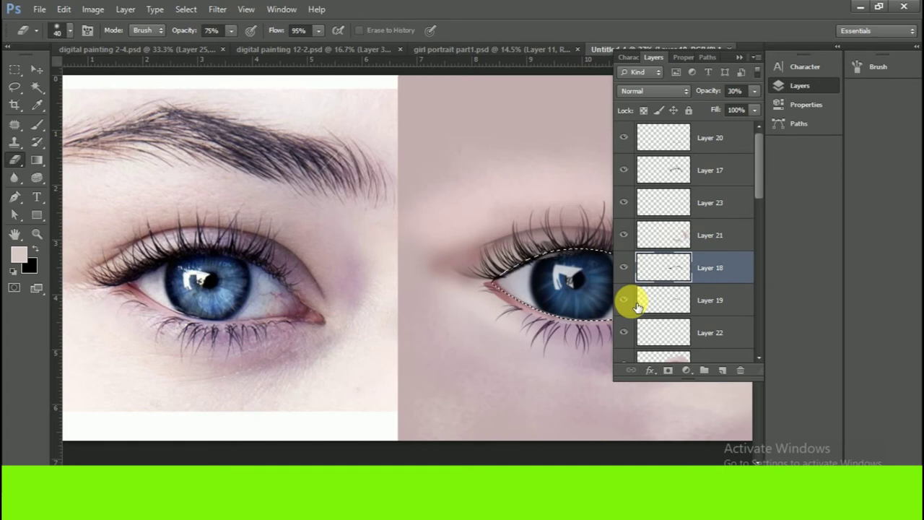
pyautogui.click(656, 333)
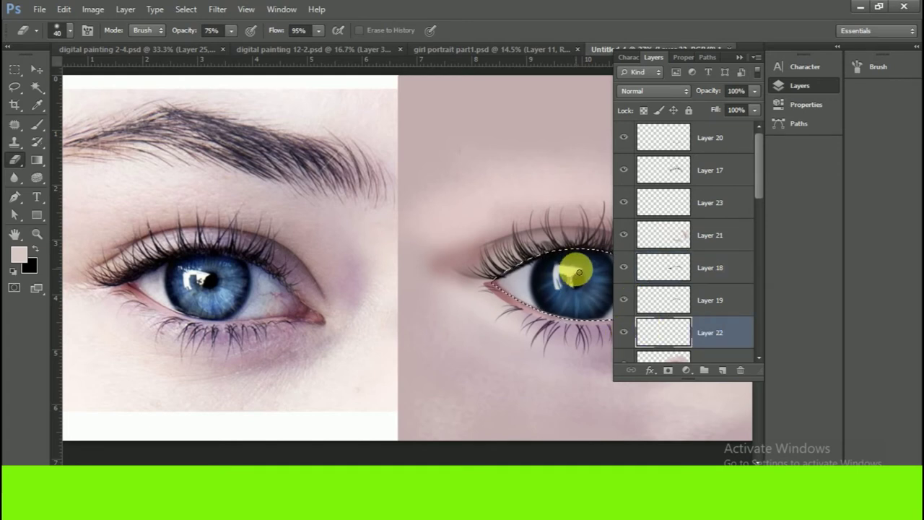
pyautogui.click(635, 201)
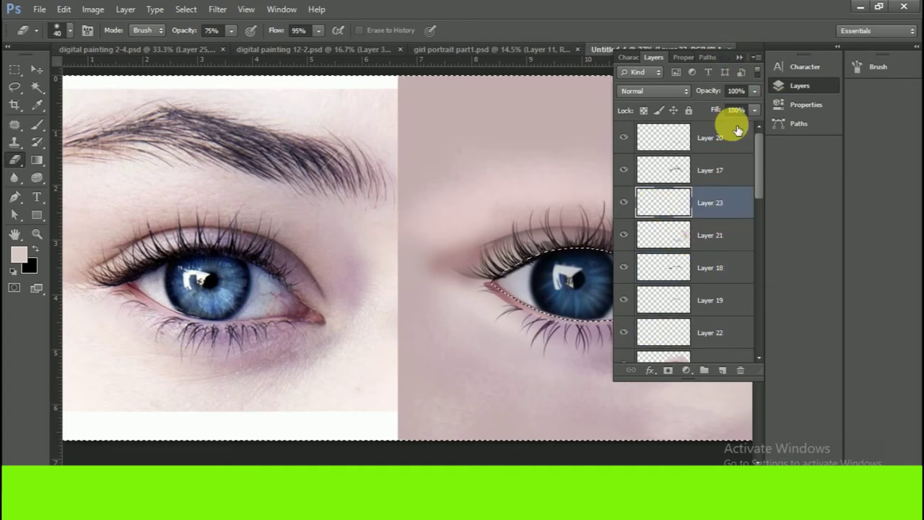
pyautogui.click(739, 57)
pyautogui.click(57, 30)
pyautogui.doubleClick(97, 176)
pyautogui.click(37, 124)
# Paint soft pinkish shading under the lower lashes and across the eye white
pyautogui.click(64, 31)
pyautogui.click(609, 230)
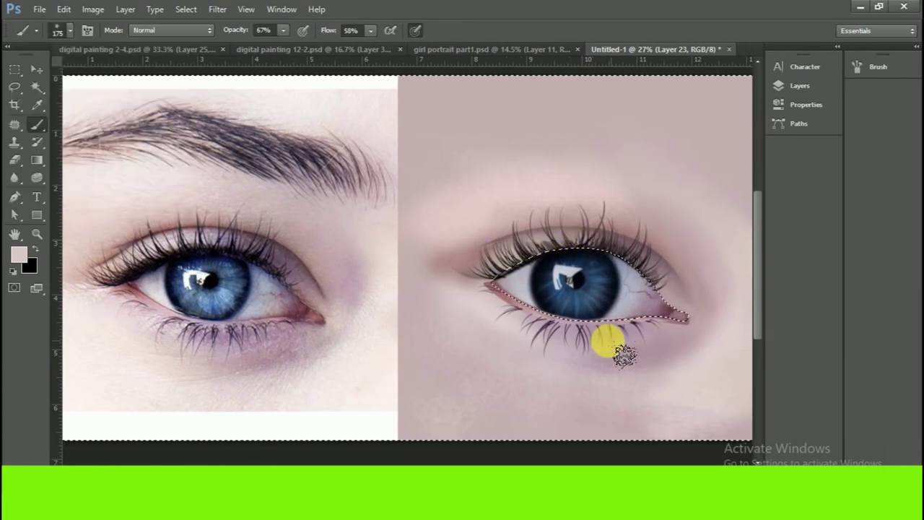
pyautogui.scroll(2, 646, 314)
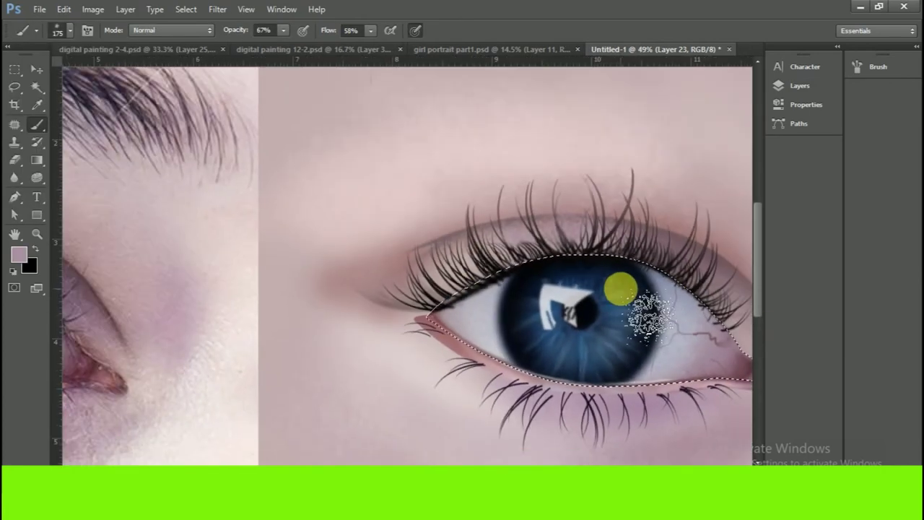
pyautogui.scroll(-2, 587, 257)
# Sample a darker colour from the eye and shade the outer eye corner
pyautogui.click(19, 254)
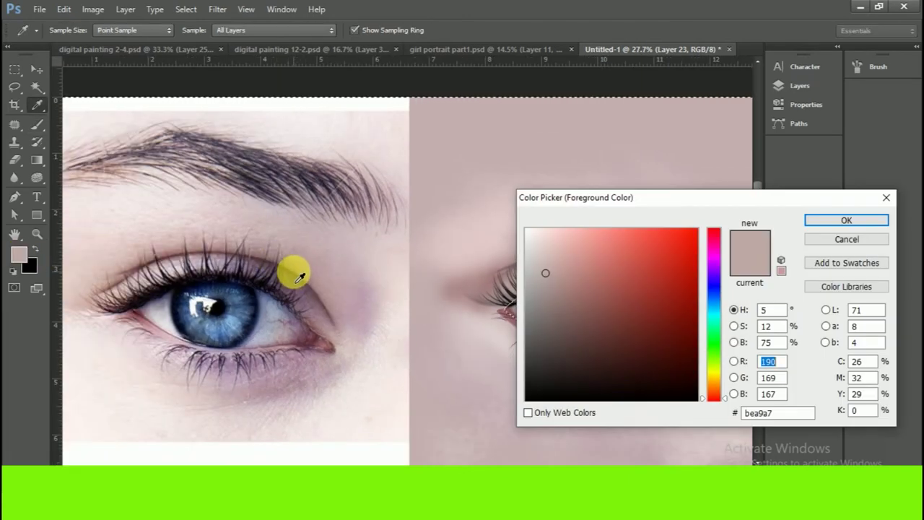
pyautogui.click(332, 291)
pyautogui.click(295, 270)
pyautogui.click(846, 220)
pyautogui.scroll(2, 654, 290)
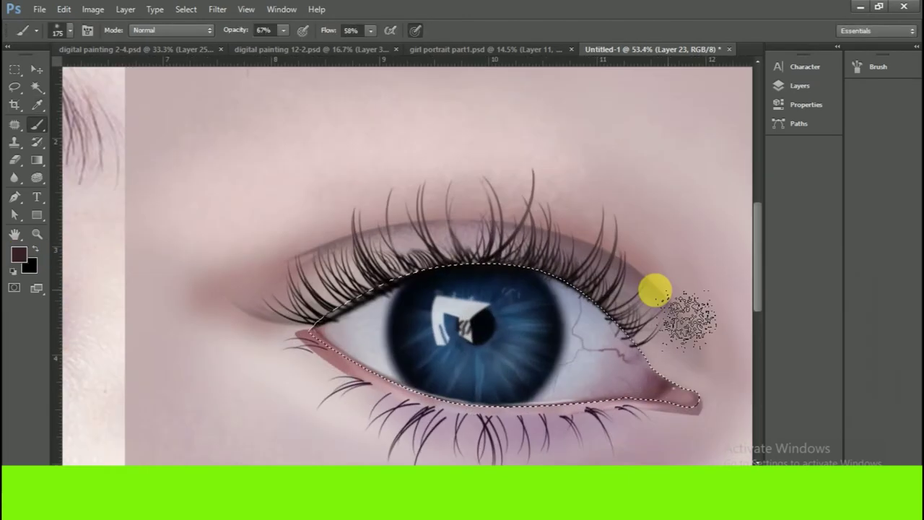
pyautogui.scroll(2, 654, 291)
# Add new Layer 24 with a tiny brush tip at size 10
pyautogui.press('F7')
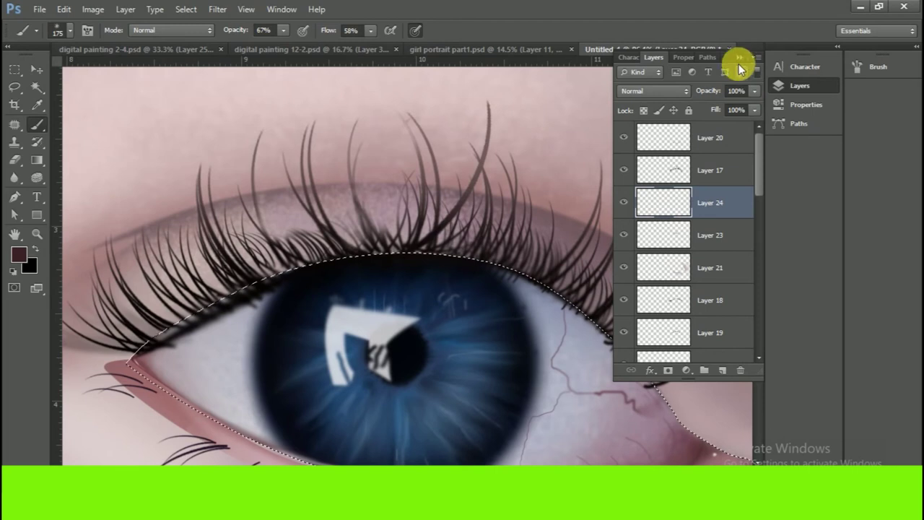
pyautogui.click(739, 57)
pyautogui.click(69, 31)
pyautogui.doubleClick(72, 151)
pyautogui.press('[')
pyautogui.press('[')
pyautogui.press('[')
pyautogui.press('[')
pyautogui.press('[')
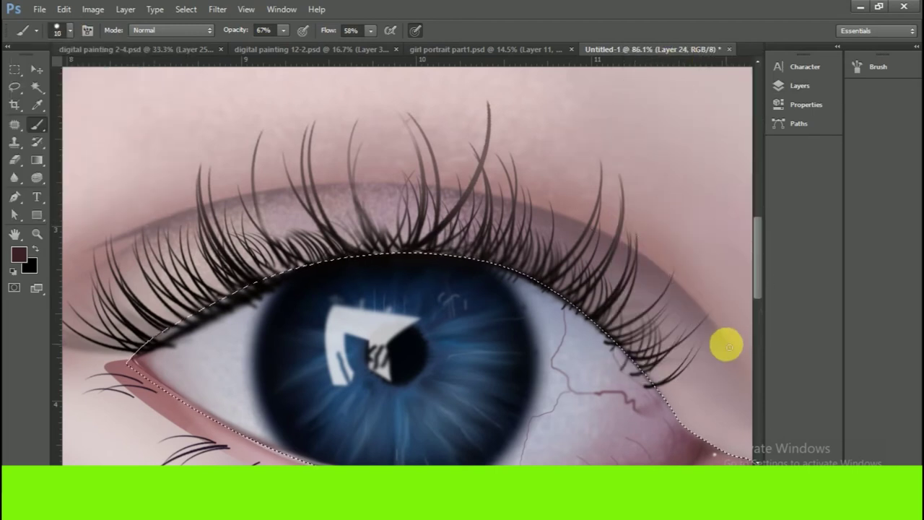
# Draw a Pen path along the eyelid crease to the outer corner and make it a selection
pyautogui.press('p')
pyautogui.click(86, 249)
pyautogui.moveTo(293, 179); pyautogui.dragTo(368, 182)
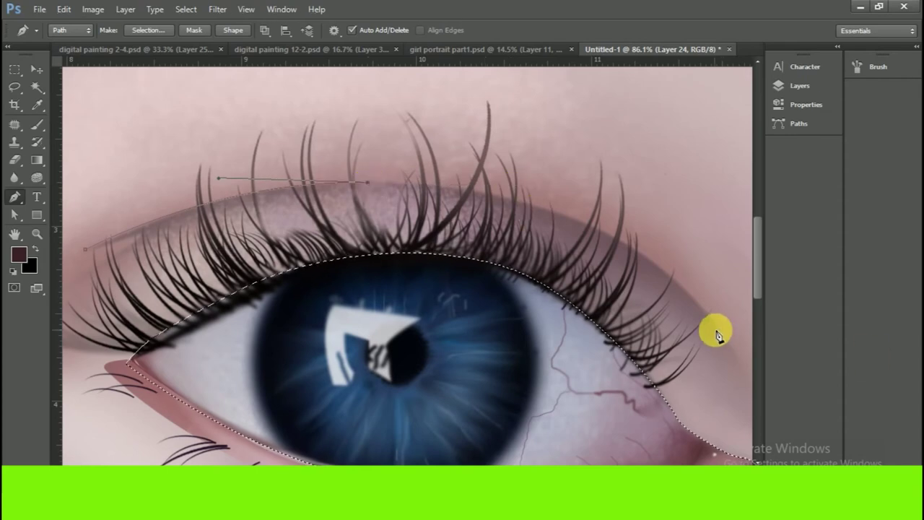
pyautogui.moveTo(722, 335); pyautogui.dragTo(679, 256)
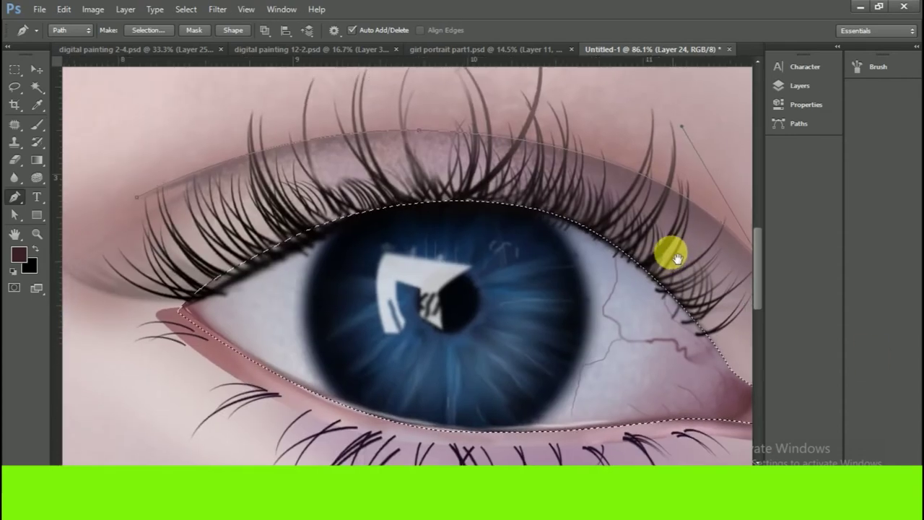
pyautogui.scroll(-3, 412, 252)
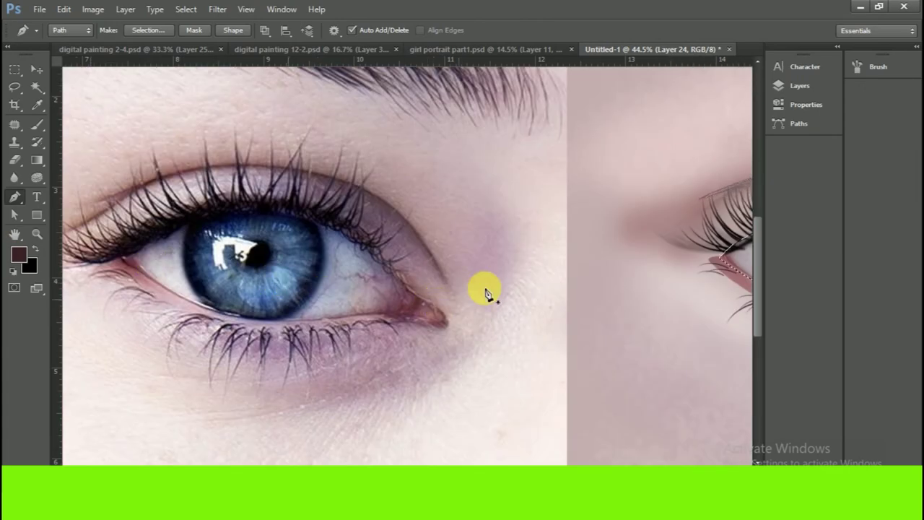
pyautogui.scroll(-2, 438, 307)
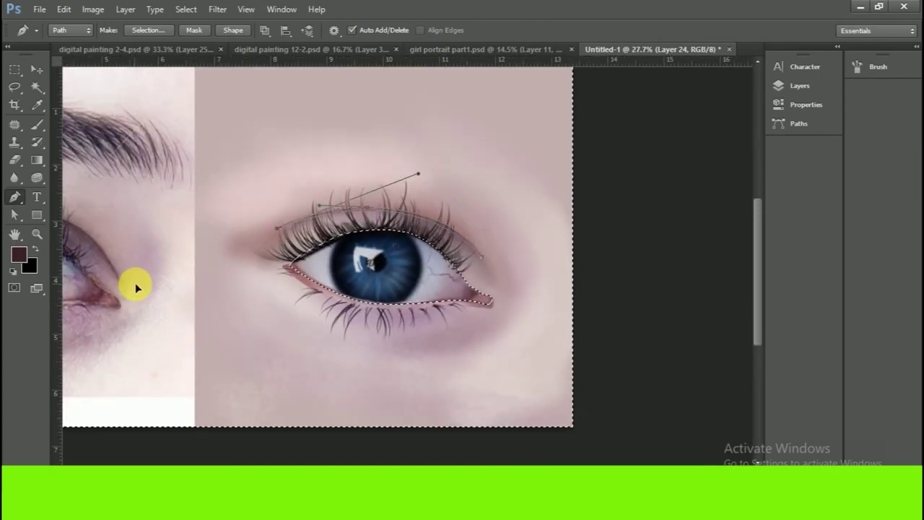
pyautogui.hotkey('ctrl', 'Return')
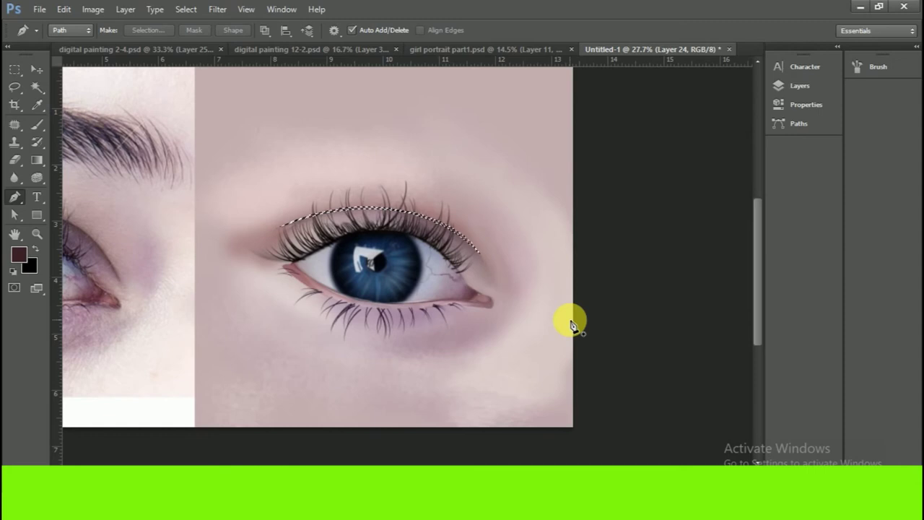
# Soften the crease line along the upper lid with a 200 px Blur brush
pyautogui.click(18, 182)
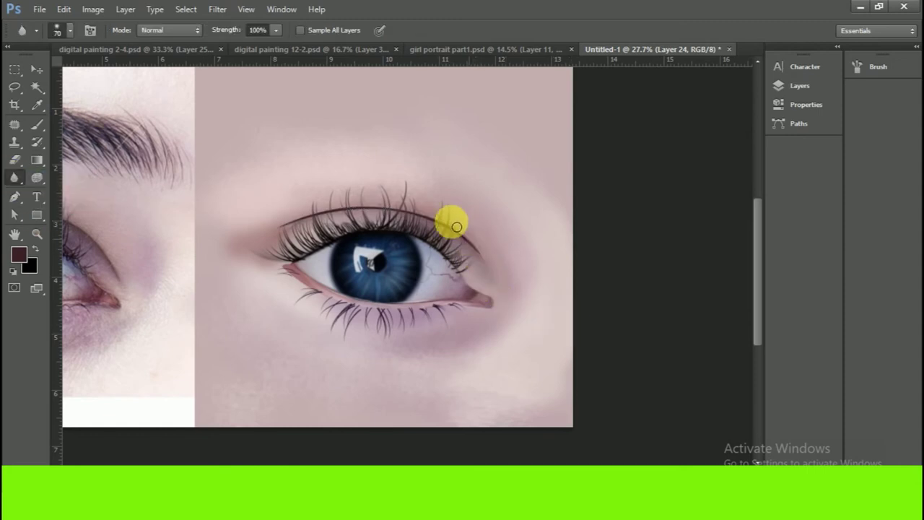
pyautogui.click(798, 85)
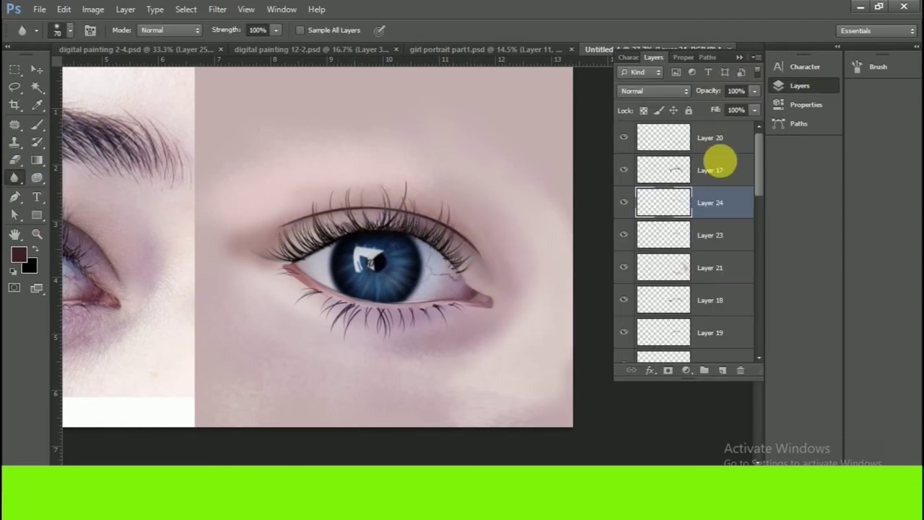
pyautogui.press(']')
pyautogui.press(']')
pyautogui.press(']')
pyautogui.press(']')
pyautogui.press(']')
pyautogui.press(']')
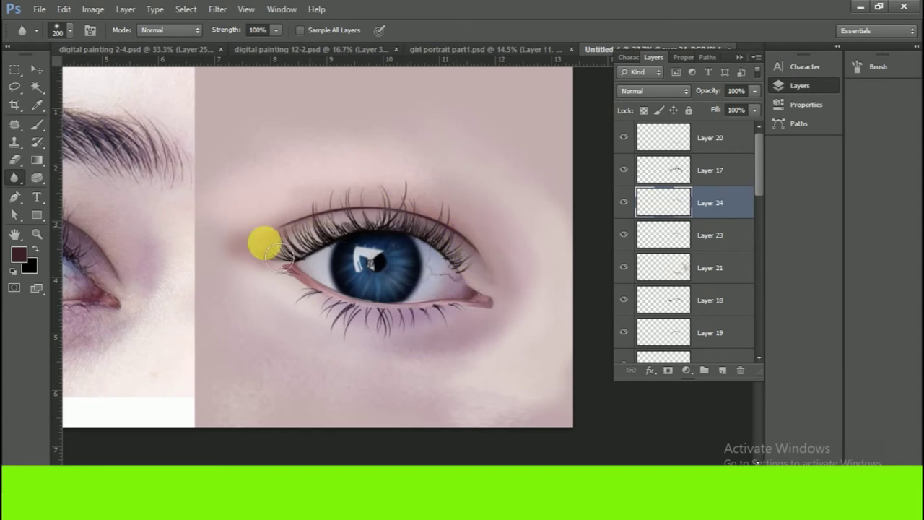
pyautogui.moveTo(309, 217); pyautogui.dragTo(362, 218)
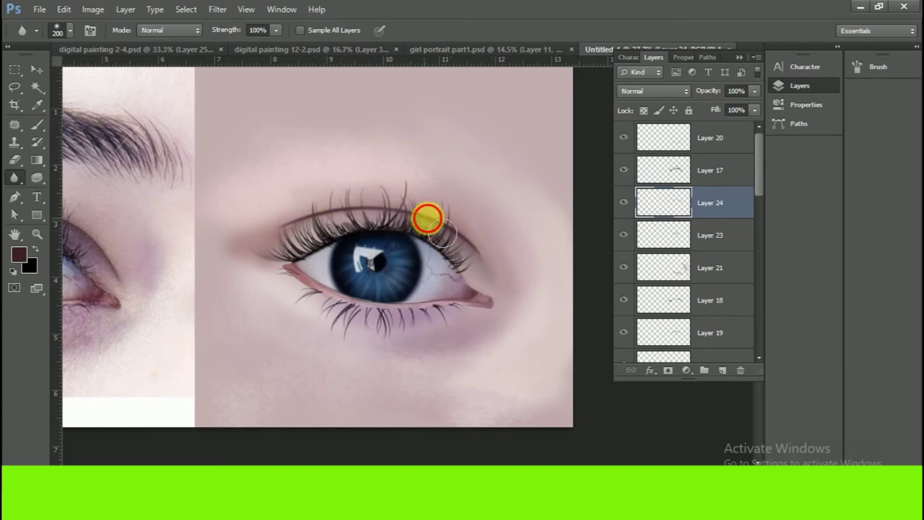
pyautogui.scroll(3, 303, 223)
# Smudge the dark crease end so it blends into the inner eye corner
pyautogui.click(36, 124)
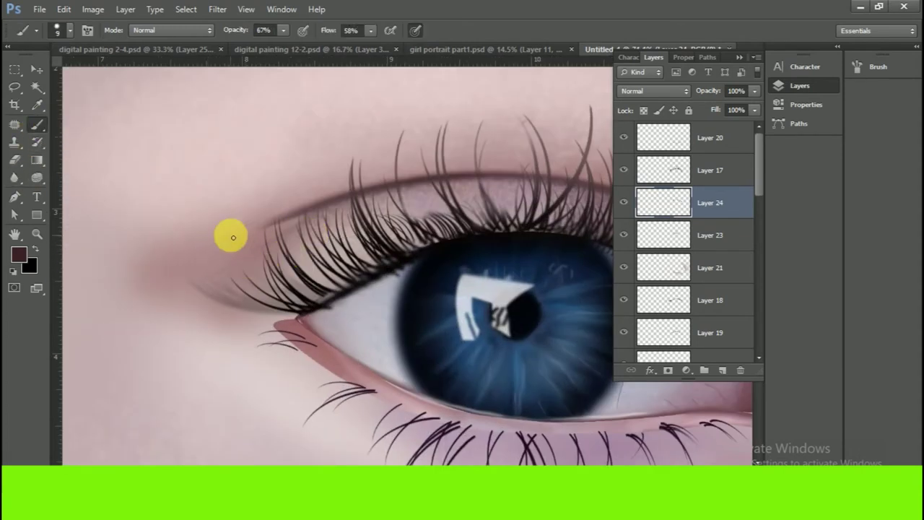
pyautogui.rightClick(14, 177)
pyautogui.click(58, 205)
pyautogui.moveTo(223, 264); pyautogui.dragTo(315, 224)
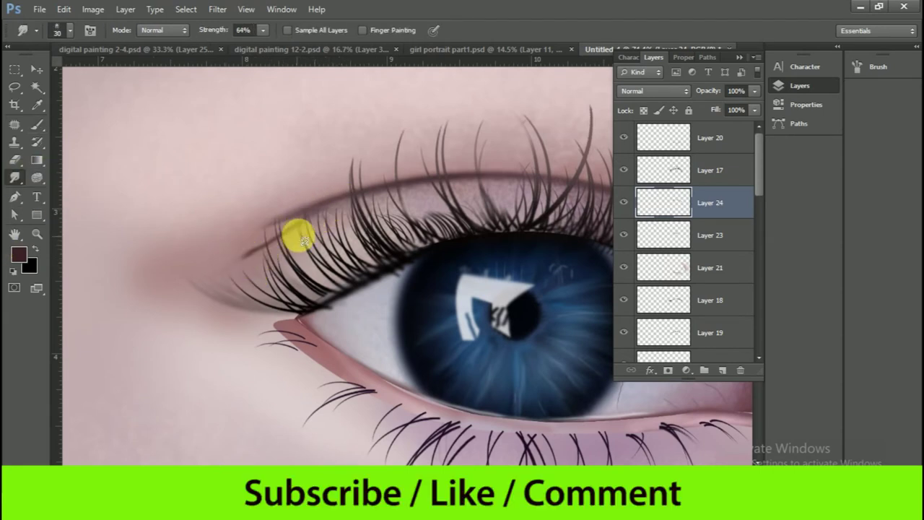
pyautogui.moveTo(215, 284); pyautogui.dragTo(261, 258)
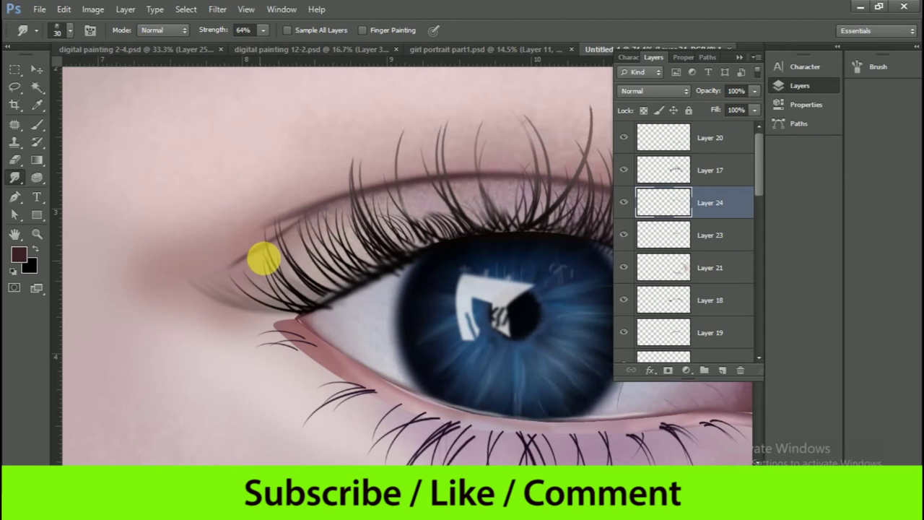
# Fit the whole image in view, select the Move tool and collapse the layers list
pyautogui.click(13, 161)
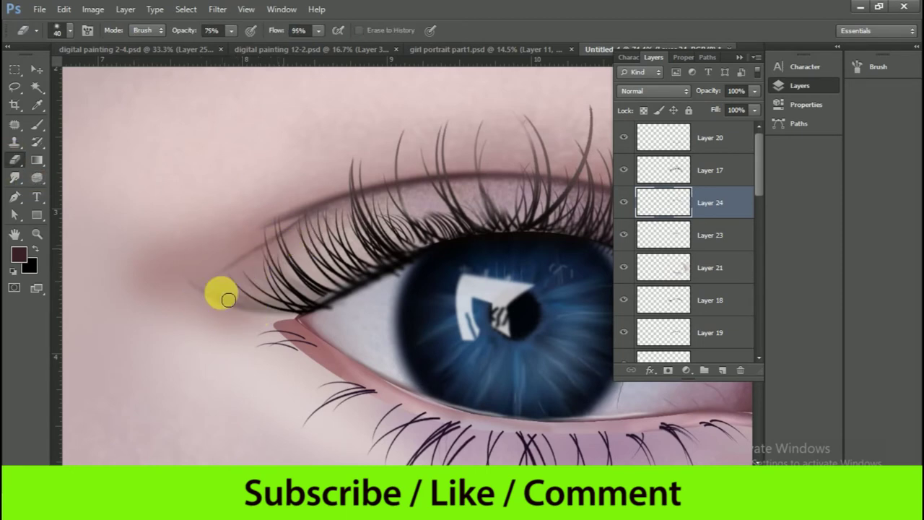
pyautogui.press('v')
pyautogui.click(202, 179)
pyautogui.scroll(-5, 274, 274)
pyautogui.click(743, 57)
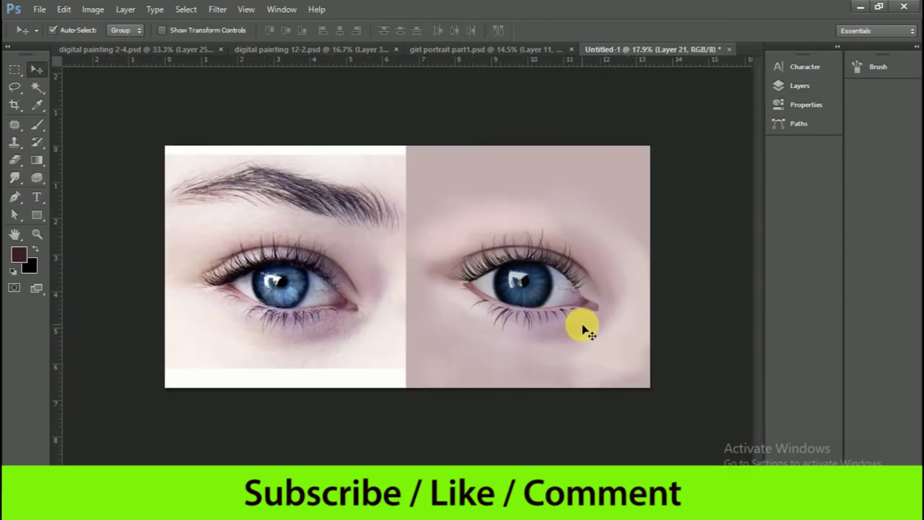
# Add a new empty layer at the top of the layer stack
pyautogui.scroll(-1, 682, 345)
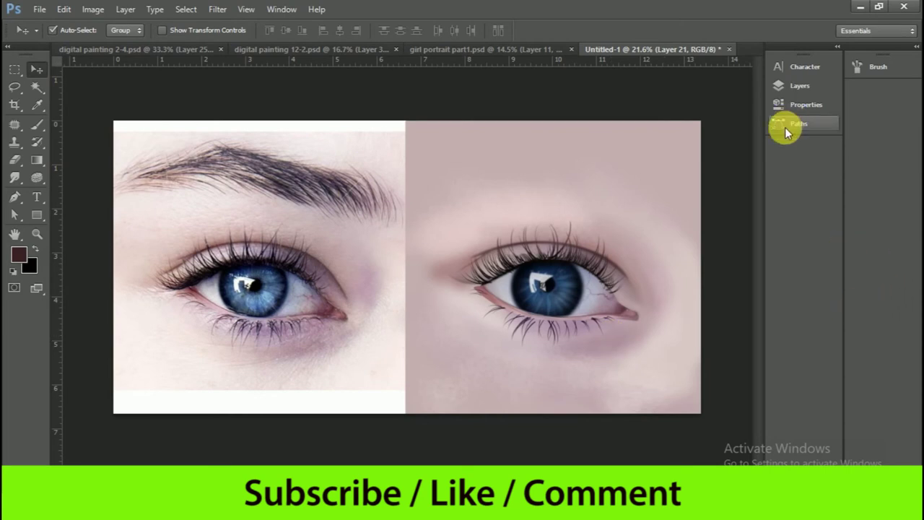
pyautogui.click(794, 85)
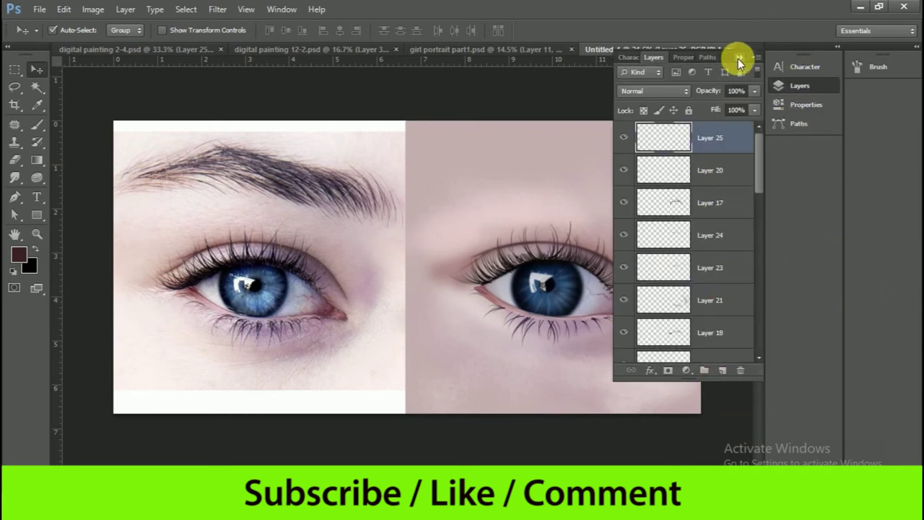
pyautogui.click(681, 208)
pyautogui.click(793, 85)
pyautogui.click(732, 134)
pyautogui.click(743, 58)
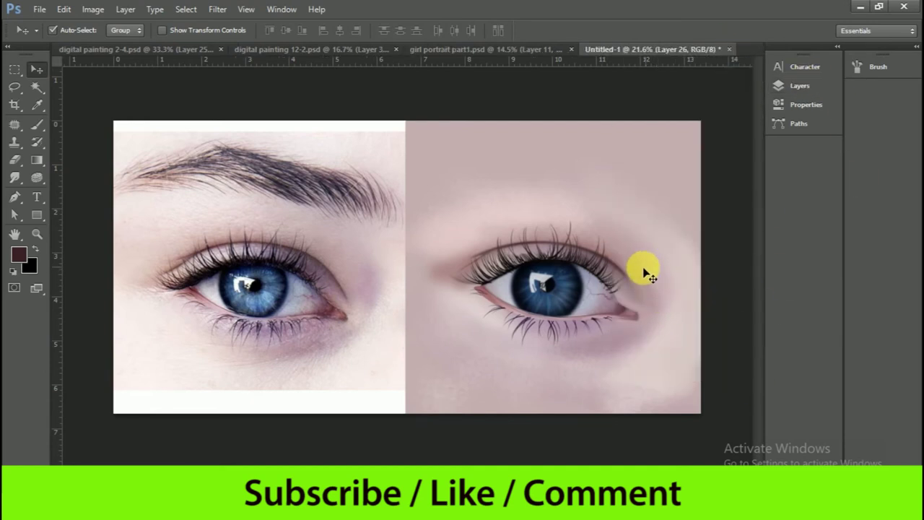
# Choose the Brush tool with the size 112 hair brush preset
pyautogui.click(37, 125)
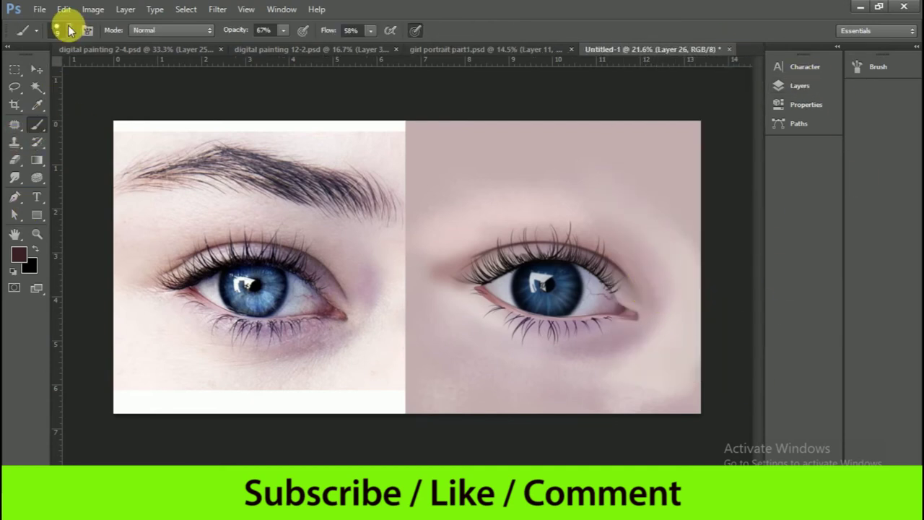
pyautogui.click(58, 30)
pyautogui.scroll(-3, 115, 166)
pyautogui.click(118, 200)
pyautogui.press('Return')
# Sample a dark brow colour from the reference eyebrow and set brush opacity to 100%
pyautogui.click(18, 253)
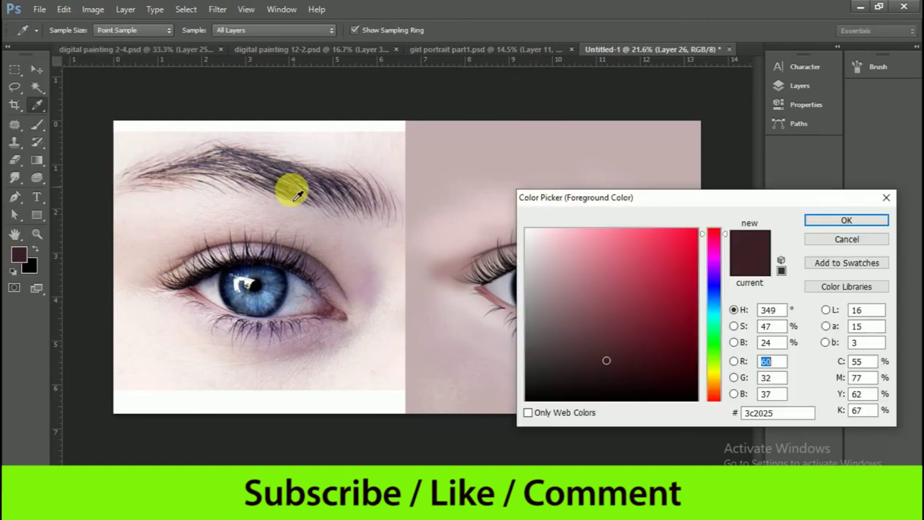
pyautogui.moveTo(285, 187); pyautogui.dragTo(297, 200)
pyautogui.moveTo(563, 353); pyautogui.dragTo(593, 383)
pyautogui.press('Return')
pyautogui.moveTo(285, 31); pyautogui.dragTo(317, 44)
pyautogui.click(370, 31)
# Turn off Shape Dynamics and Scattering, enable Flip X and set the tip angle to 4°
pyautogui.click(87, 31)
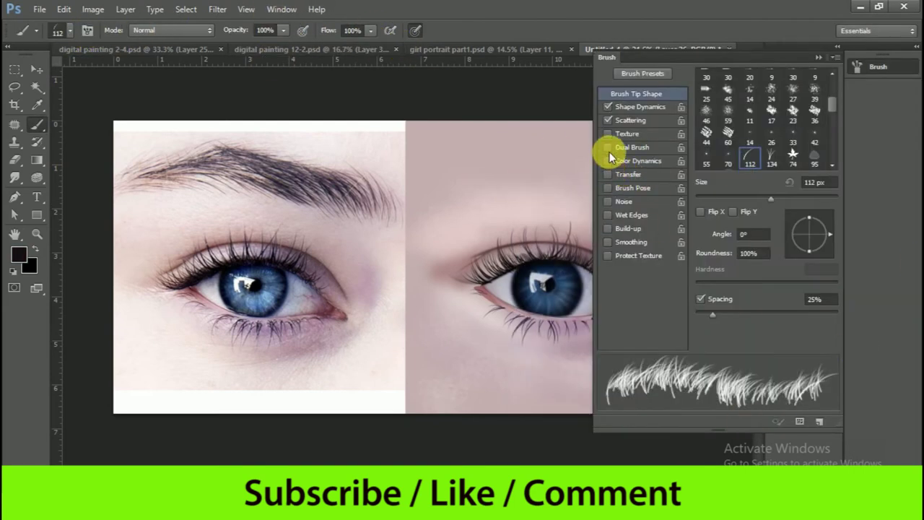
pyautogui.click(607, 106)
pyautogui.click(606, 120)
pyautogui.click(829, 233)
pyautogui.click(700, 212)
pyautogui.moveTo(812, 227)
pyautogui.mouseDown()
pyautogui.moveTo(841, 234)
pyautogui.moveTo(827, 222)
pyautogui.mouseUp()
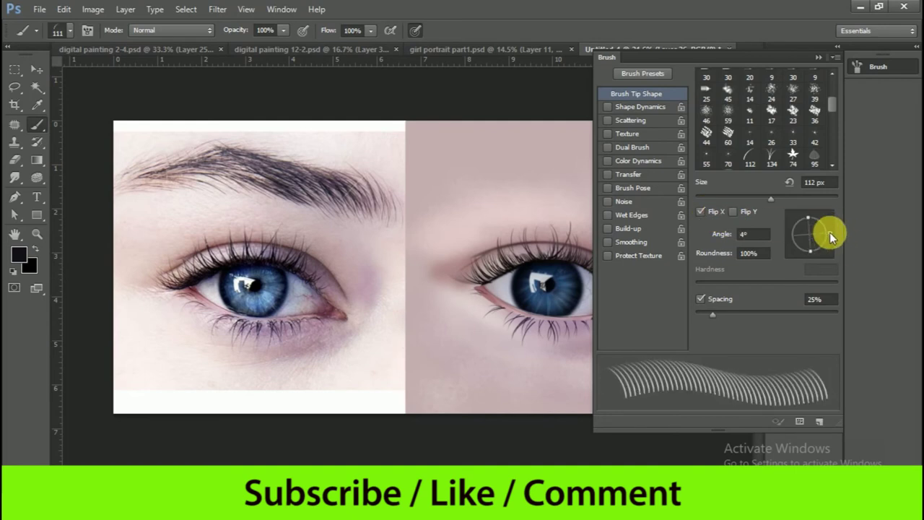
pyautogui.moveTo(746, 54); pyautogui.dragTo(834, 99)
pyautogui.scroll(-1, 474, 175)
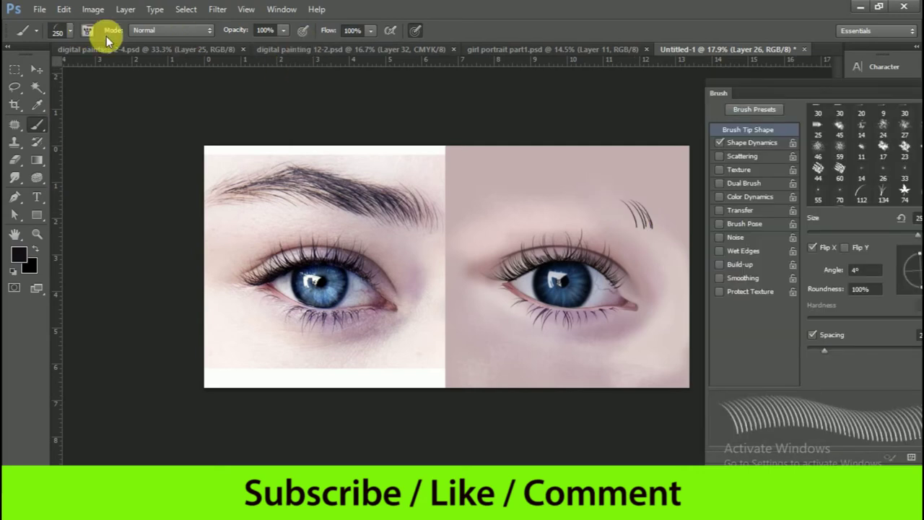
# Paint hair strokes at the inner eyebrow, rotating the tip through 35°, 63°, 46°, 57° and 39°, and widen the spacing
pyautogui.moveTo(631, 259); pyautogui.dragTo(617, 236)
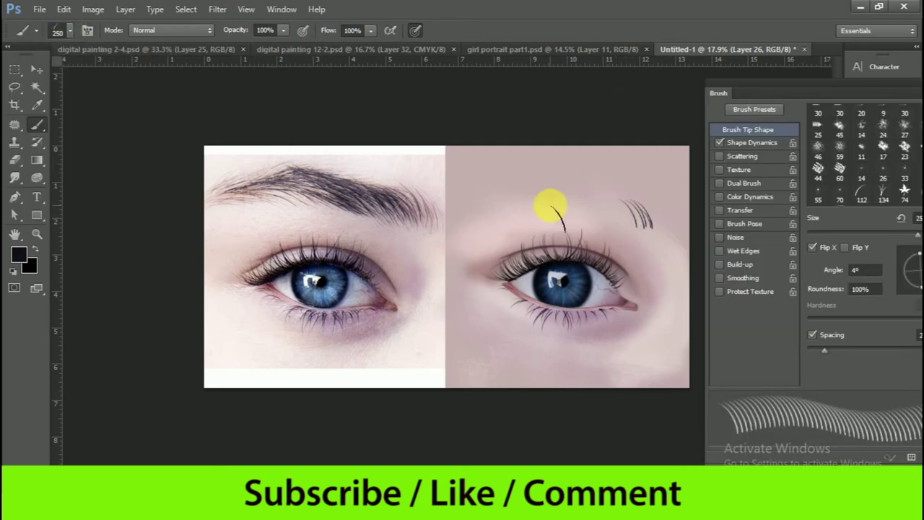
pyautogui.moveTo(835, 82); pyautogui.dragTo(809, 82)
pyautogui.moveTo(903, 289); pyautogui.dragTo(913, 261)
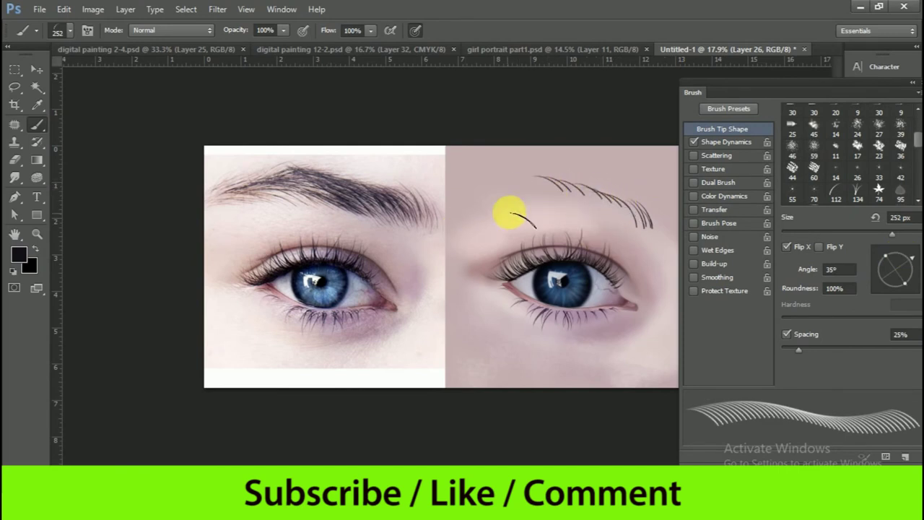
pyautogui.moveTo(907, 262); pyautogui.dragTo(902, 257)
pyautogui.moveTo(530, 189)
pyautogui.mouseDown()
pyautogui.moveTo(501, 187)
pyautogui.moveTo(497, 197)
pyautogui.mouseUp()
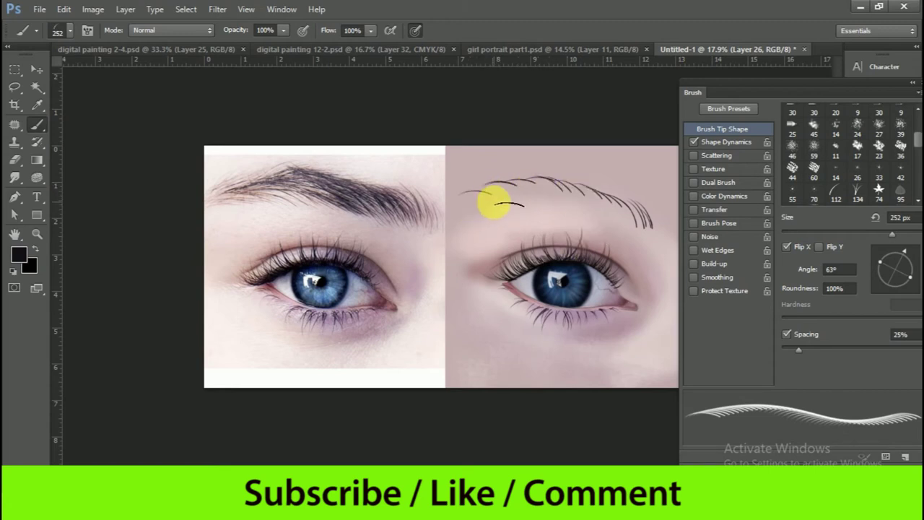
pyautogui.moveTo(900, 258); pyautogui.dragTo(904, 254)
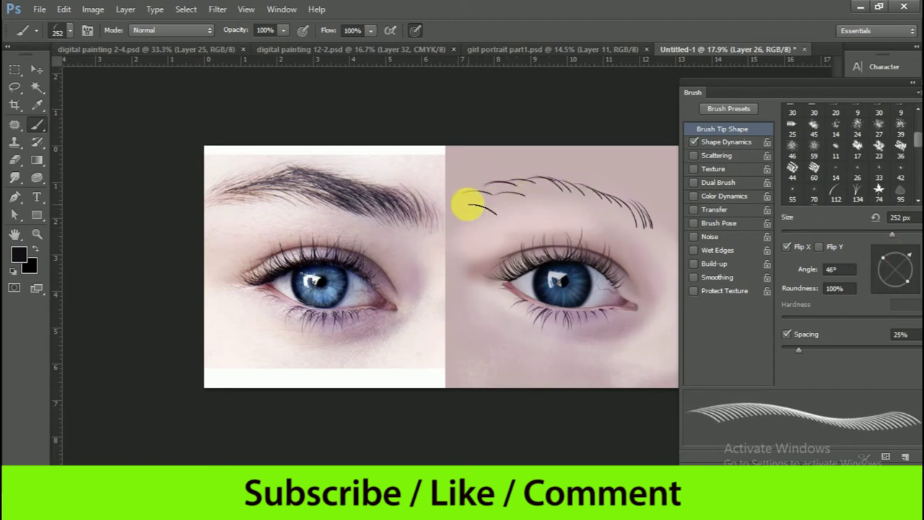
pyautogui.moveTo(912, 289)
pyautogui.mouseDown()
pyautogui.moveTo(901, 254)
pyautogui.moveTo(912, 254)
pyautogui.mouseUp()
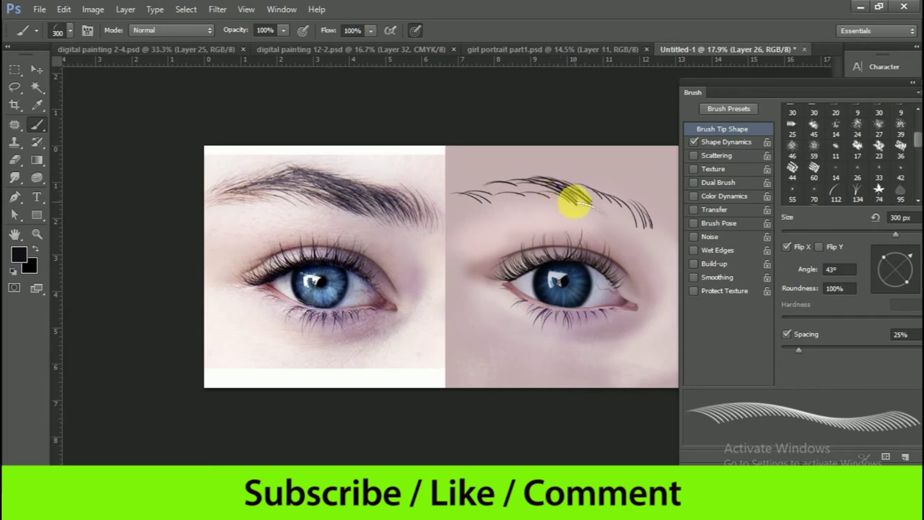
pyautogui.moveTo(903, 258); pyautogui.dragTo(912, 260)
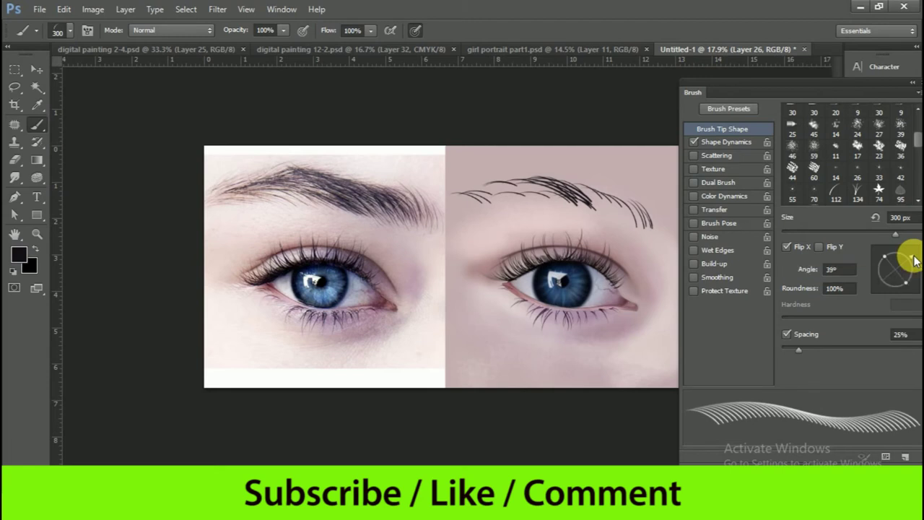
pyautogui.moveTo(615, 220); pyautogui.dragTo(579, 204)
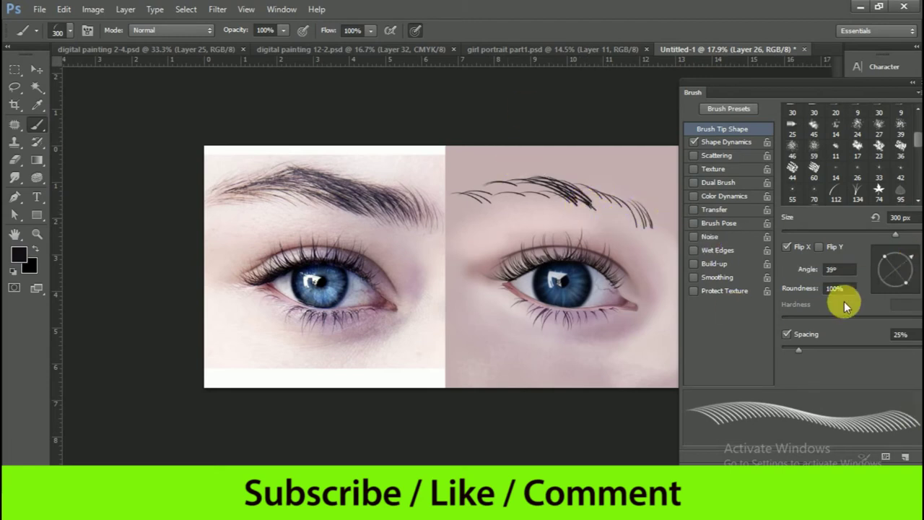
pyautogui.moveTo(798, 350); pyautogui.dragTo(822, 354)
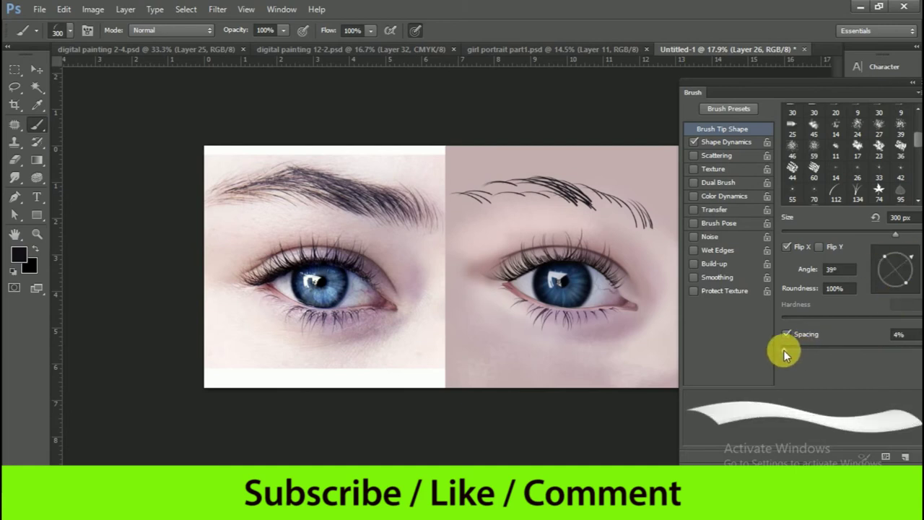
# Set hair spacing to 62% and paint angled strokes at the brow tip and across the brow at 400 px
pyautogui.click(902, 295)
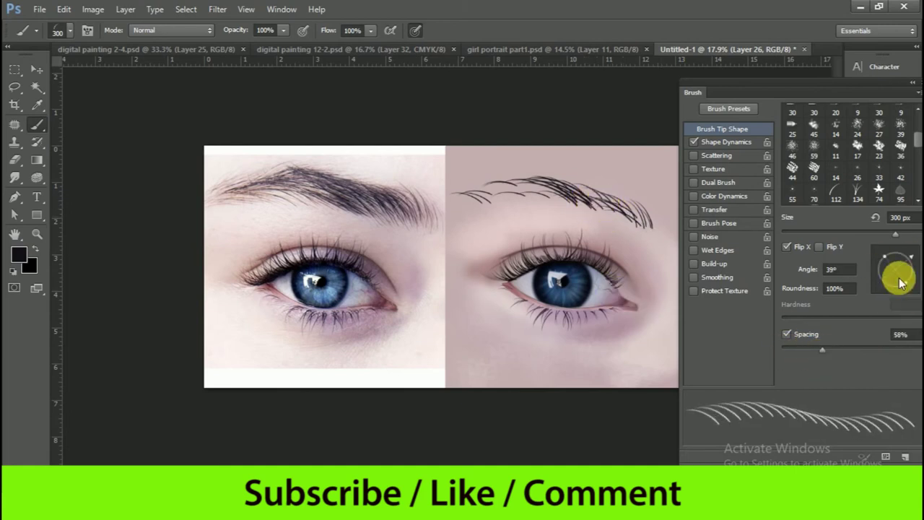
pyautogui.moveTo(818, 351); pyautogui.dragTo(826, 351)
pyautogui.moveTo(907, 260); pyautogui.dragTo(910, 267)
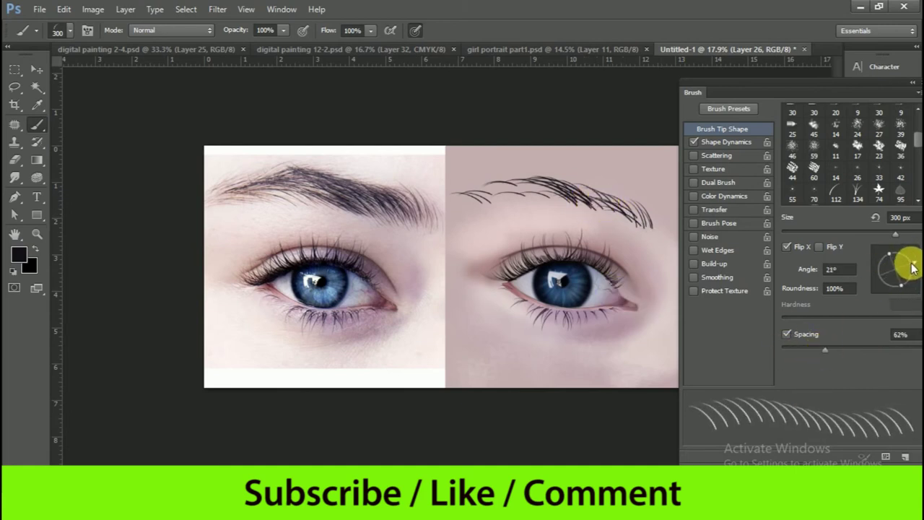
pyautogui.moveTo(675, 233); pyautogui.dragTo(652, 217)
pyautogui.moveTo(911, 261); pyautogui.dragTo(911, 270)
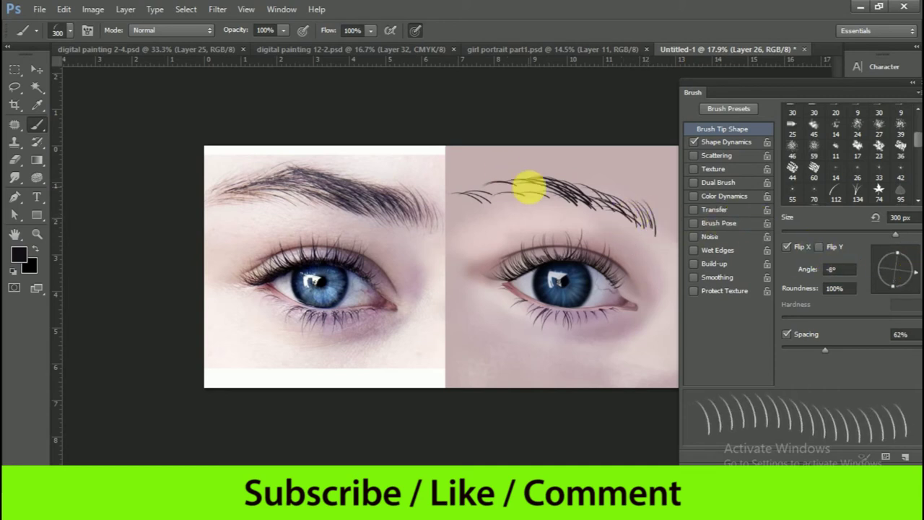
pyautogui.moveTo(913, 277); pyautogui.dragTo(911, 254)
pyautogui.press(']')
pyautogui.click(528, 188)
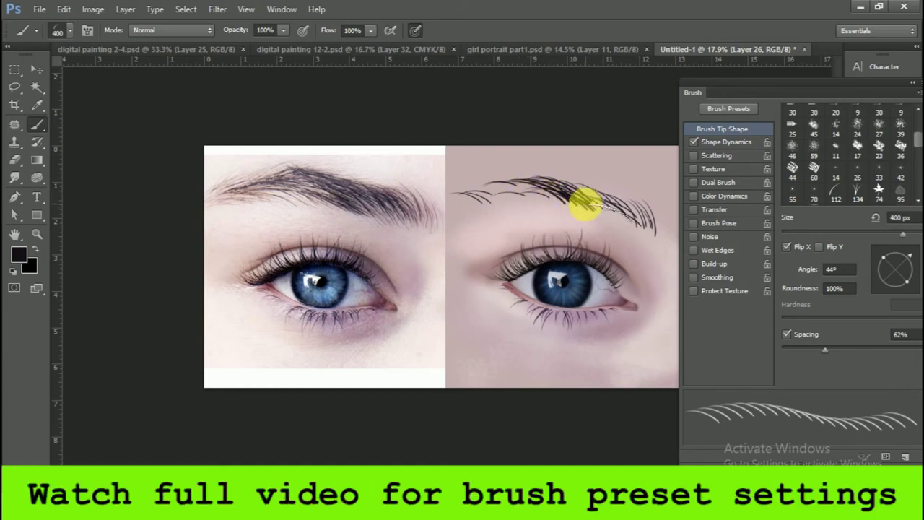
pyautogui.moveTo(584, 202); pyautogui.dragTo(646, 221)
# Paint more brow hairs, varying the tip angle through 27°, 43°, 82° and 29°
pyautogui.moveTo(898, 258); pyautogui.dragTo(909, 264)
pyautogui.press(']')
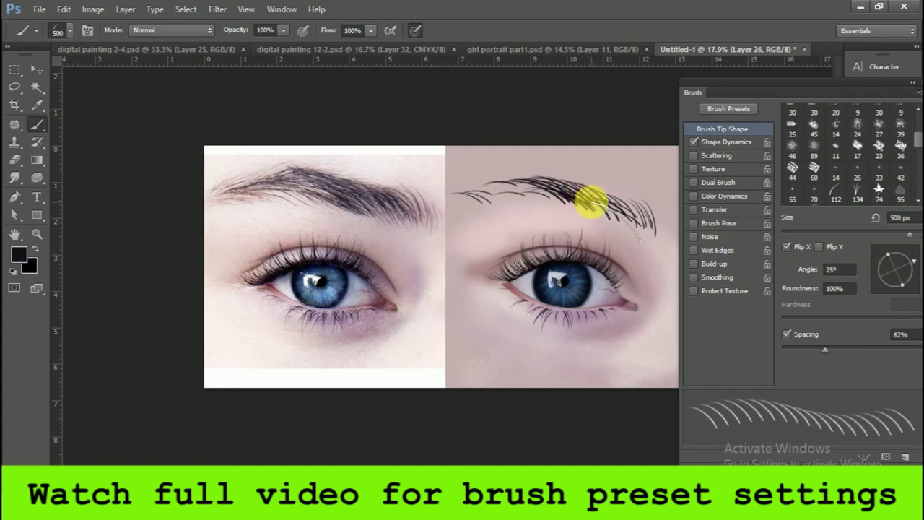
pyautogui.moveTo(911, 259); pyautogui.dragTo(914, 265)
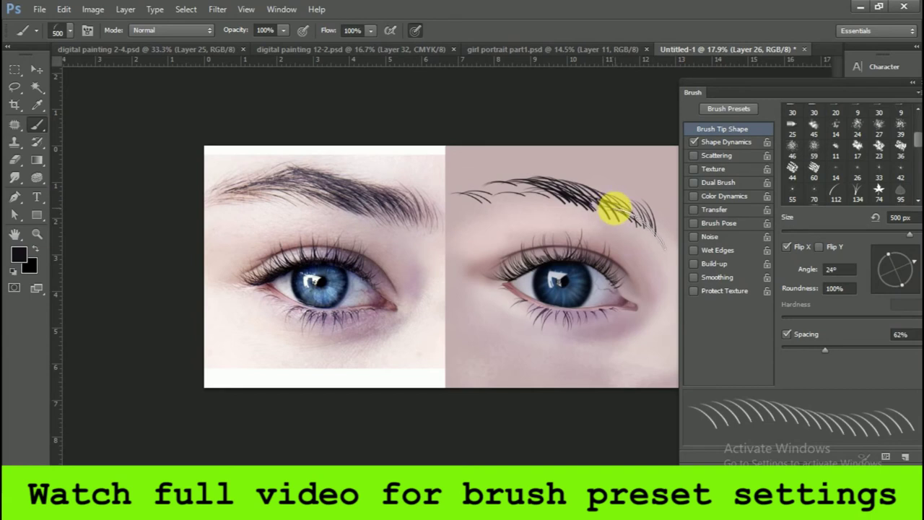
pyautogui.press('[')
pyautogui.moveTo(913, 261); pyautogui.dragTo(907, 251)
pyautogui.moveTo(889, 268); pyautogui.dragTo(897, 252)
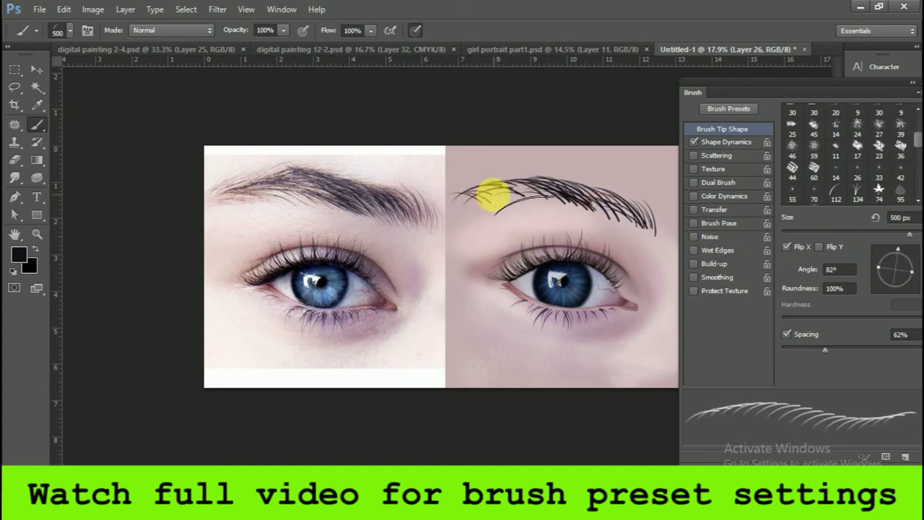
pyautogui.moveTo(897, 250)
pyautogui.mouseDown()
pyautogui.moveTo(911, 260)
pyautogui.moveTo(904, 255)
pyautogui.mouseUp()
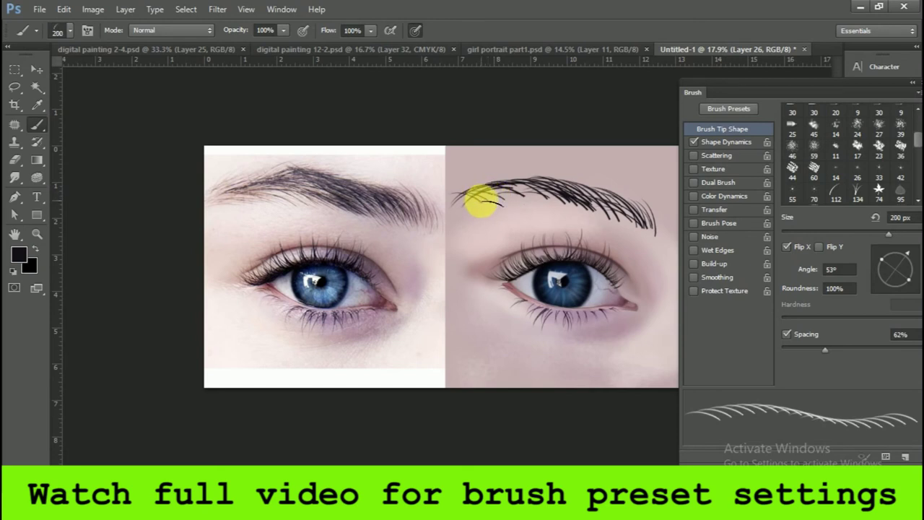
# Add more eyebrow hairs at 300 px and angles 28° and 18°, then collapse the Brush panel
pyautogui.press(']')
pyautogui.press(']')
pyautogui.moveTo(495, 195); pyautogui.dragTo(546, 189)
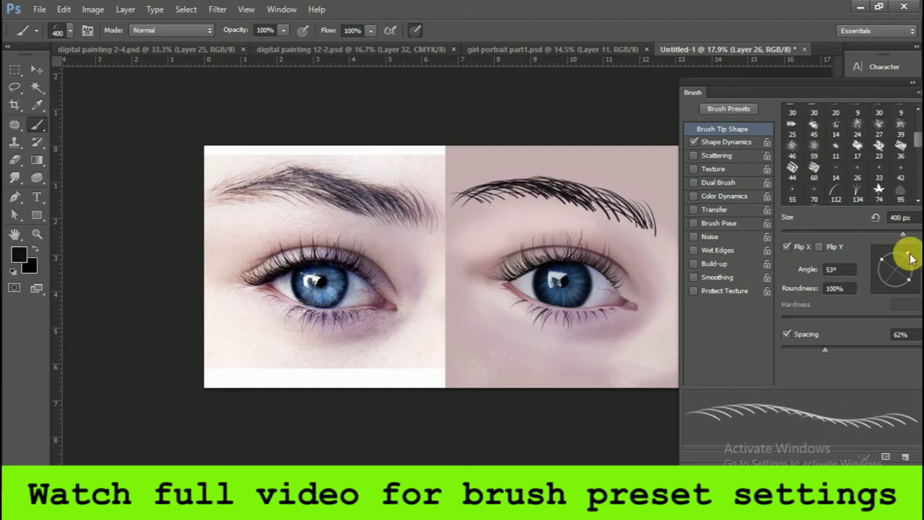
pyautogui.moveTo(910, 258); pyautogui.dragTo(910, 261)
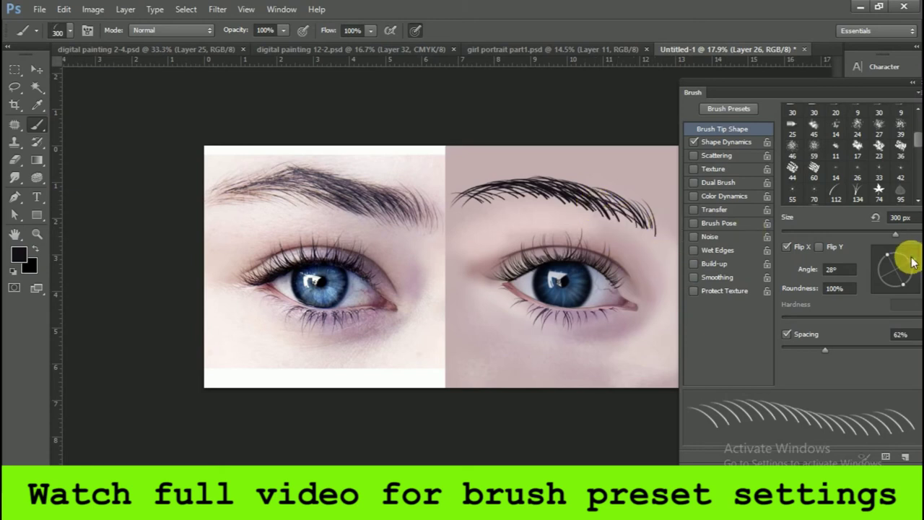
pyautogui.moveTo(907, 257); pyautogui.dragTo(909, 267)
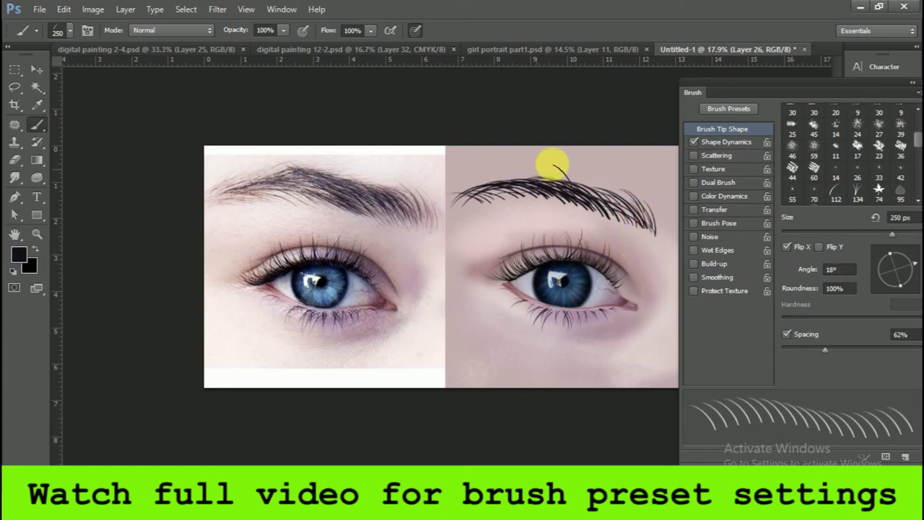
pyautogui.click(911, 82)
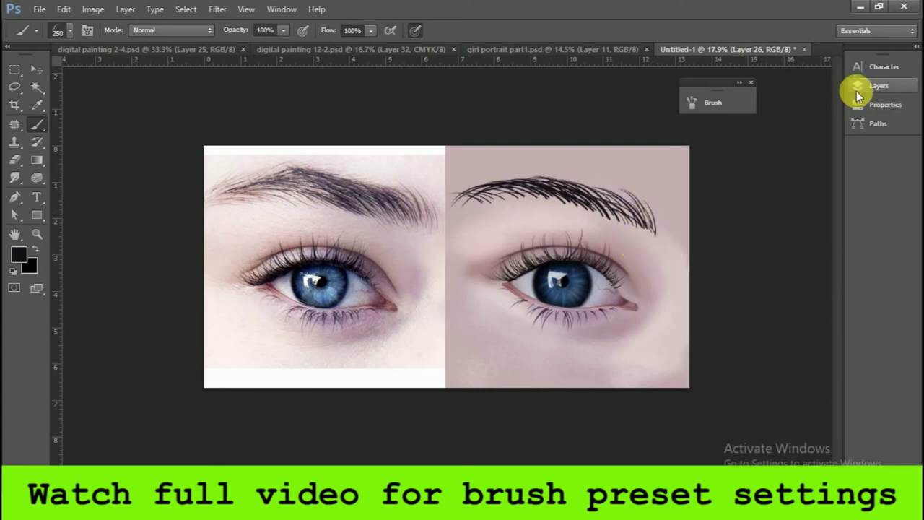
# Show the layer list and sample a pinkish-brown paint colour from the reference photo
pyautogui.click(859, 85)
pyautogui.click(20, 252)
pyautogui.click(249, 195)
pyautogui.click(847, 215)
# Paint soft texture along the eyebrow with a soft round brush at 34% opacity and 38% flow
pyautogui.click(57, 31)
pyautogui.doubleClick(25, 135)
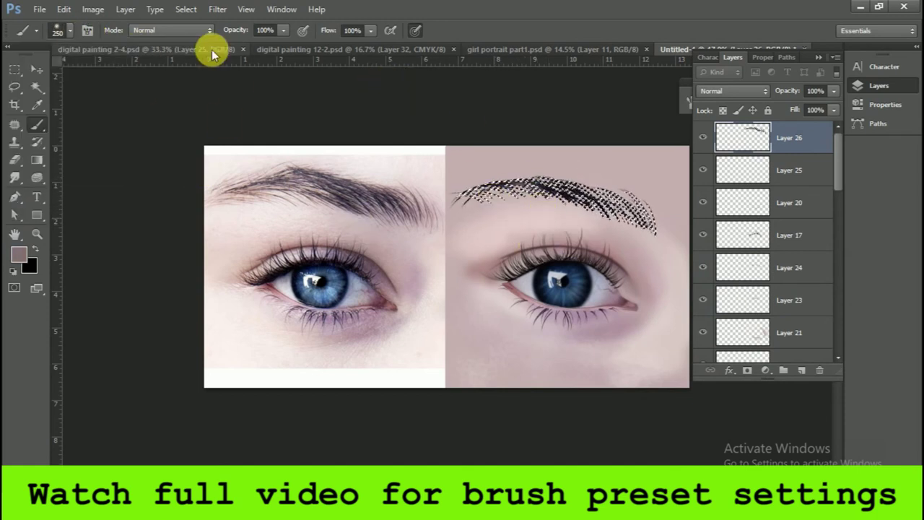
pyautogui.click(283, 31)
pyautogui.moveTo(251, 44); pyautogui.dragTo(230, 45)
pyautogui.click(633, 253)
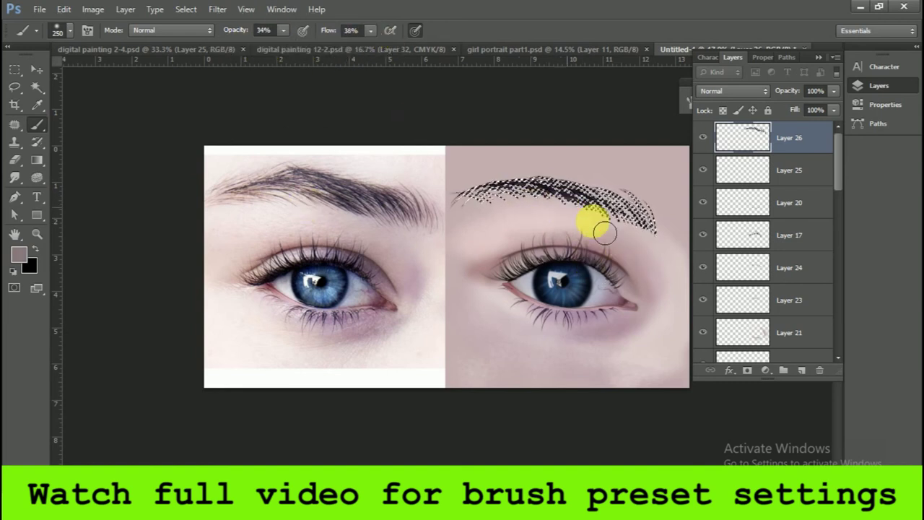
pyautogui.moveTo(656, 242); pyautogui.dragTo(460, 228)
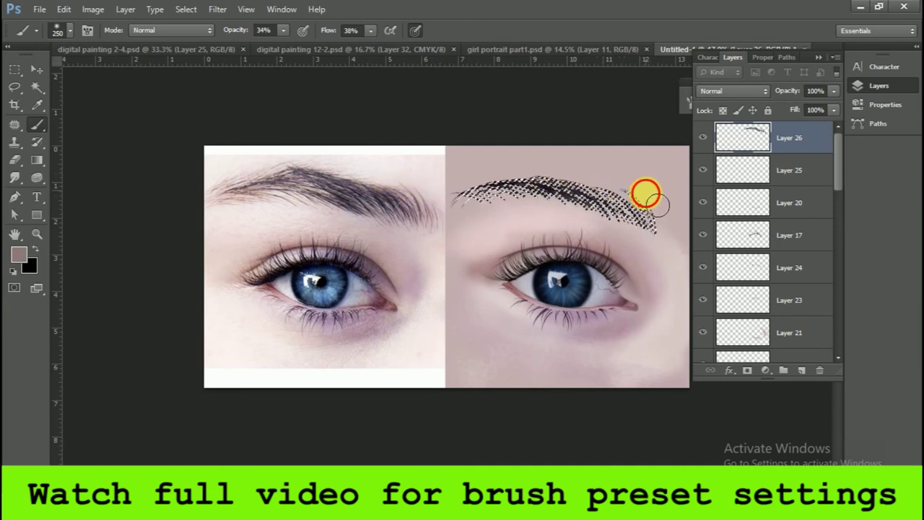
# Undo the textured eyebrow stroke after comparing the brow with and without it
pyautogui.hotkey('ctrl', 'z')
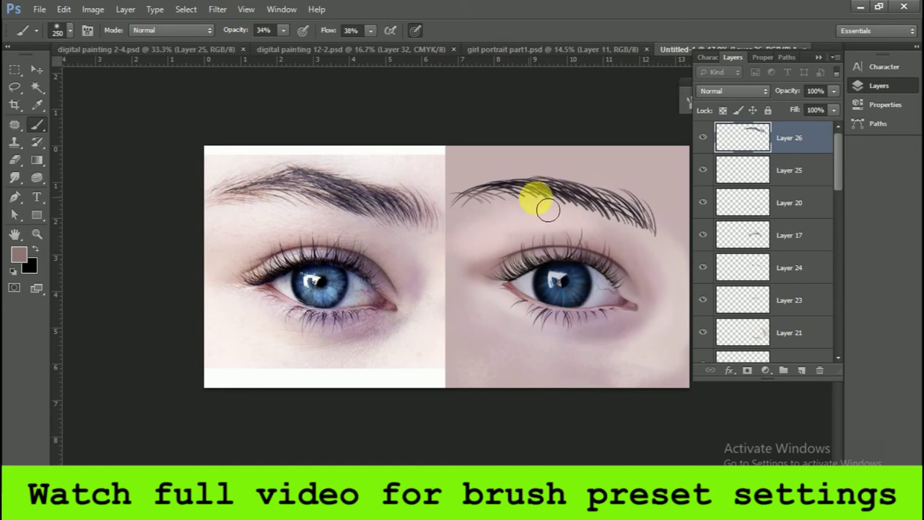
pyautogui.click(706, 142)
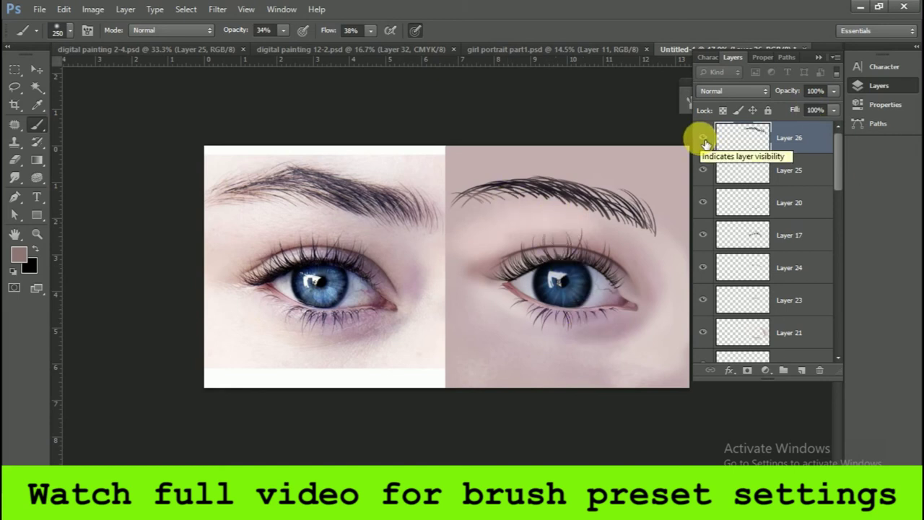
pyautogui.hotkey('ctrl', 'z')
pyautogui.hotkey('ctrl', 'z')
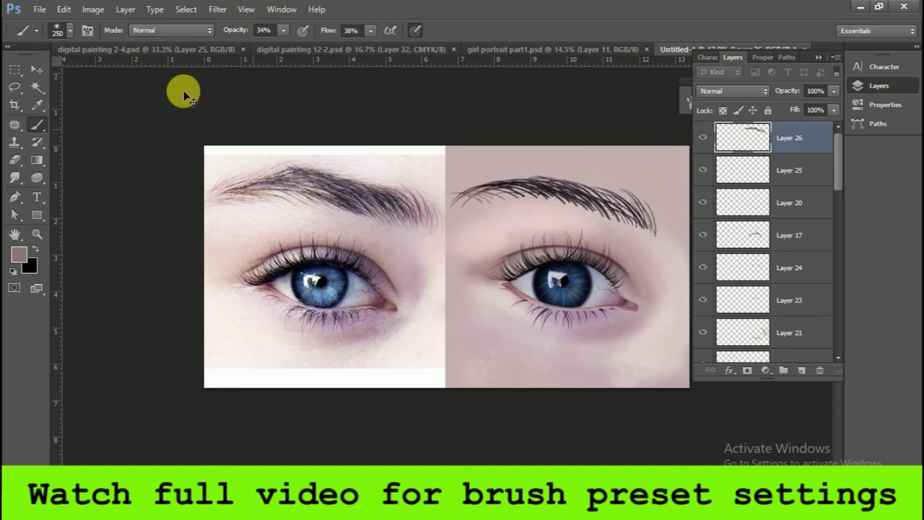
pyautogui.click(13, 177)
# Smudge the eyebrow hairs and its right tail with a size 35 brush at 26% strength
pyautogui.press(']')
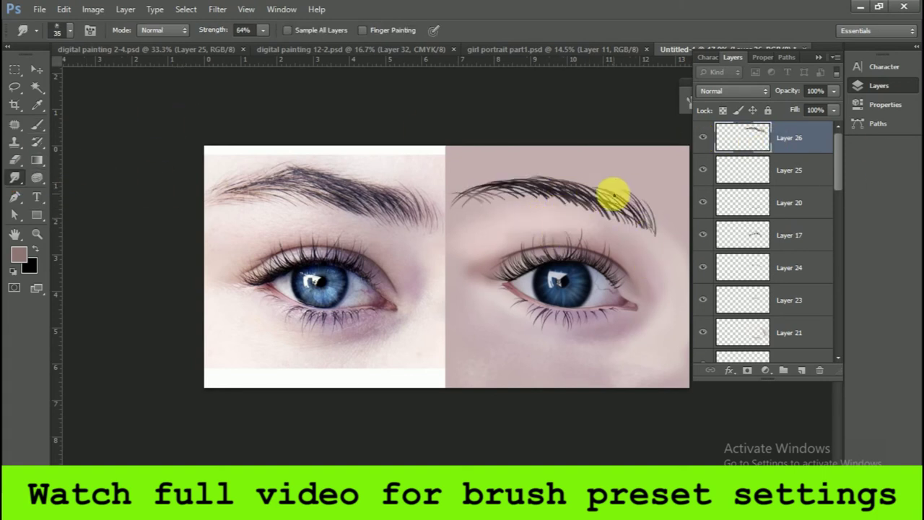
pyautogui.moveTo(604, 216)
pyautogui.mouseDown()
pyautogui.moveTo(571, 203)
pyautogui.moveTo(608, 217)
pyautogui.moveTo(594, 223)
pyautogui.moveTo(558, 208)
pyautogui.mouseUp()
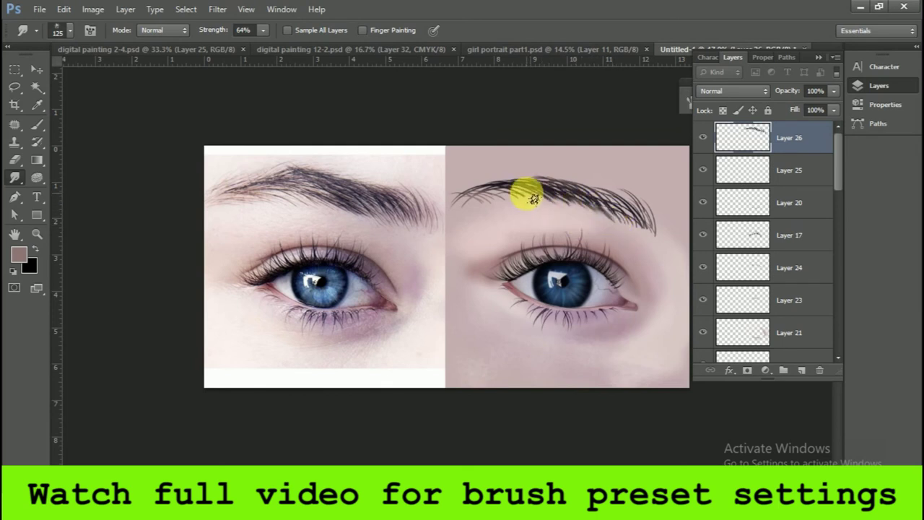
pyautogui.moveTo(263, 30); pyautogui.dragTo(236, 44)
pyautogui.moveTo(656, 226)
pyautogui.mouseDown()
pyautogui.moveTo(602, 203)
pyautogui.moveTo(653, 248)
pyautogui.moveTo(619, 231)
pyautogui.moveTo(652, 208)
pyautogui.moveTo(640, 221)
pyautogui.moveTo(655, 244)
pyautogui.moveTo(620, 219)
pyautogui.moveTo(521, 202)
pyautogui.moveTo(466, 200)
pyautogui.moveTo(456, 220)
pyautogui.moveTo(577, 220)
pyautogui.mouseUp()
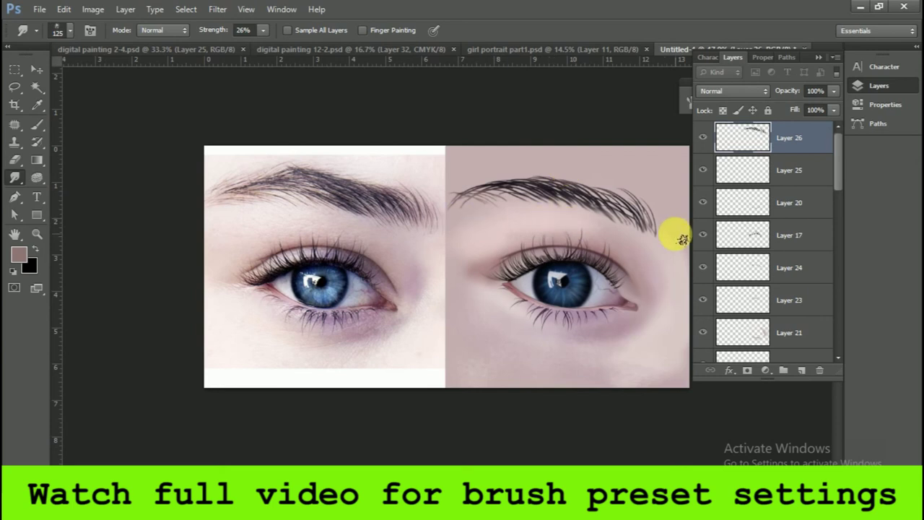
pyautogui.click(37, 124)
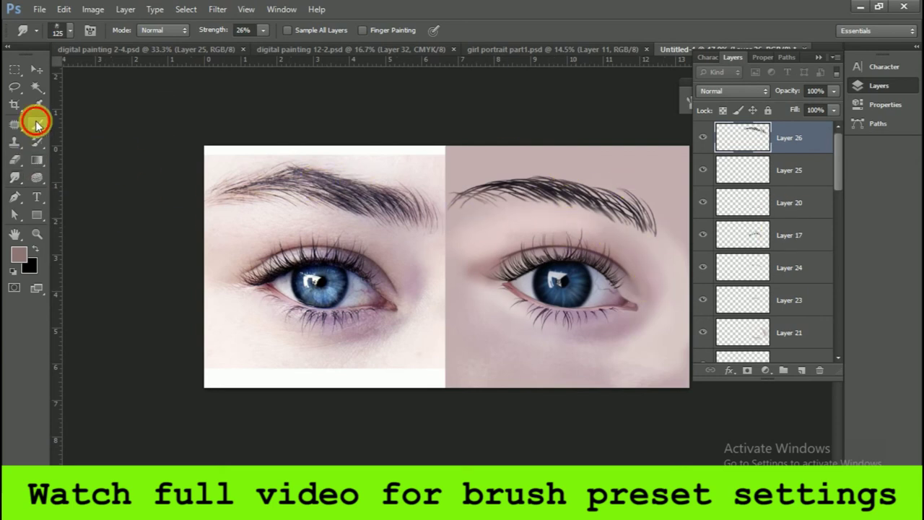
pyautogui.click(801, 369)
# Set black as the paint colour with a small brush at 54% opacity and 54% flow
pyautogui.press('[')
pyautogui.press('[')
pyautogui.press('[')
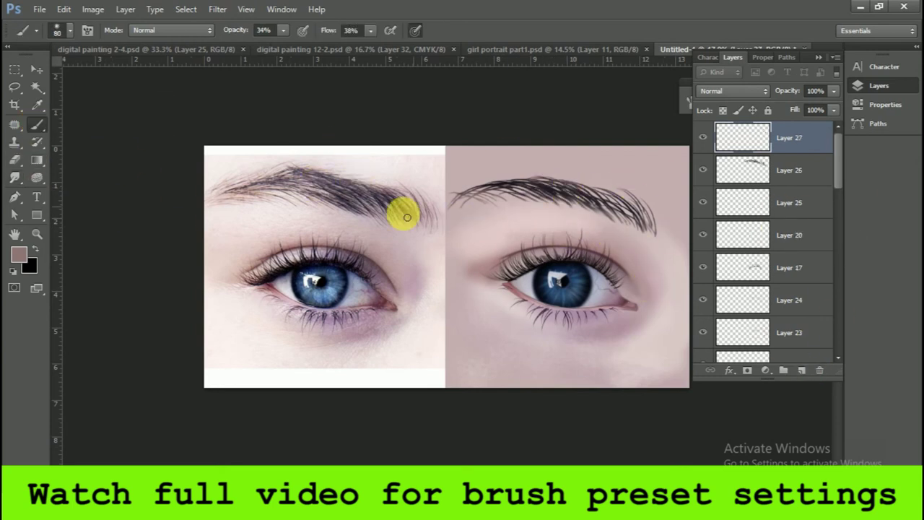
pyautogui.keyDown('alt'); pyautogui.click(357, 196); pyautogui.keyUp('alt')
pyautogui.click(35, 249)
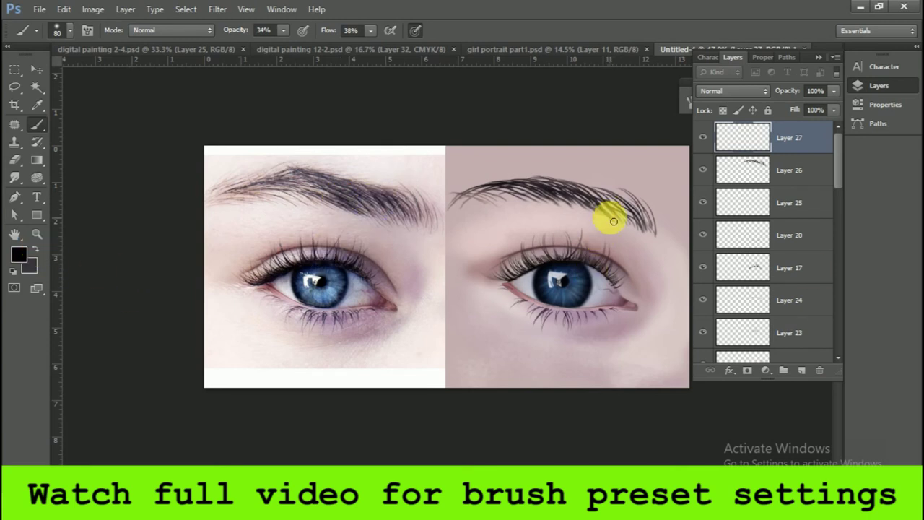
pyautogui.press('[')
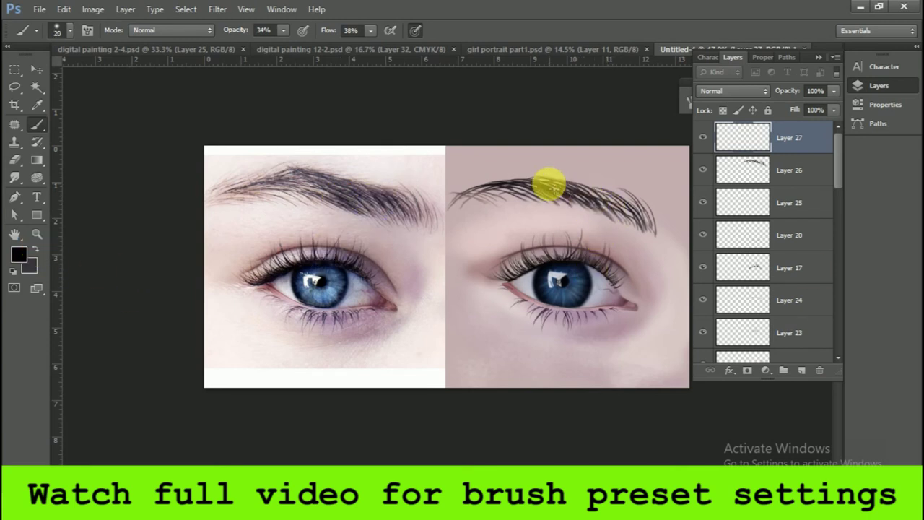
pyautogui.click(288, 31)
pyautogui.moveTo(291, 34); pyautogui.dragTo(305, 34)
pyautogui.moveTo(371, 30); pyautogui.dragTo(382, 31)
pyautogui.press('[')
pyautogui.press('[')
# Paint fine hair strokes along the eyebrow and its tail
pyautogui.moveTo(552, 183)
pyautogui.mouseDown()
pyautogui.moveTo(537, 176)
pyautogui.moveTo(495, 185)
pyautogui.moveTo(535, 181)
pyautogui.moveTo(525, 172)
pyautogui.mouseUp()
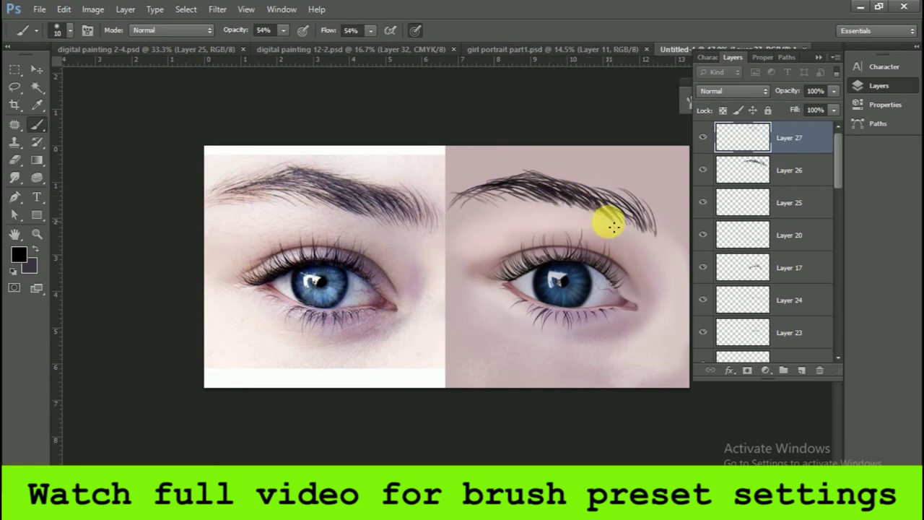
pyautogui.moveTo(632, 225)
pyautogui.mouseDown()
pyautogui.moveTo(608, 202)
pyautogui.moveTo(635, 227)
pyautogui.moveTo(629, 206)
pyautogui.moveTo(659, 243)
pyautogui.moveTo(604, 217)
pyautogui.mouseUp()
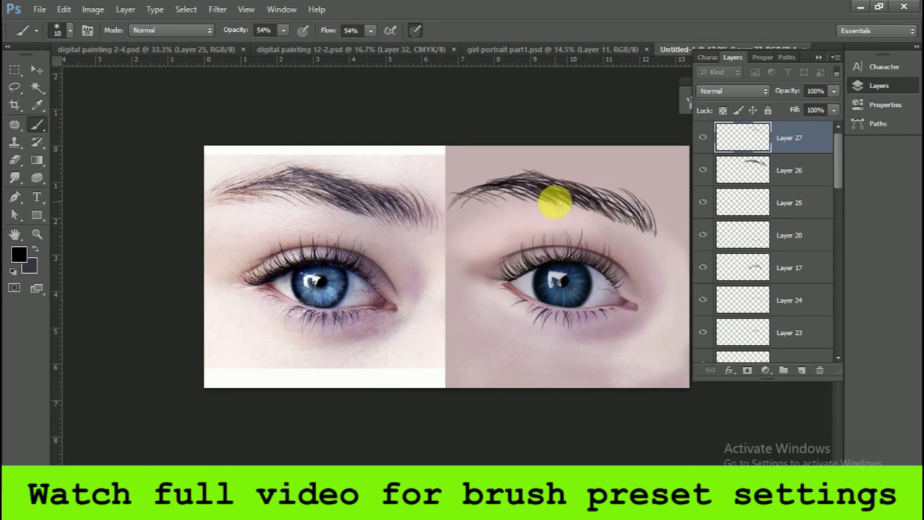
pyautogui.scroll(5, 246, 207)
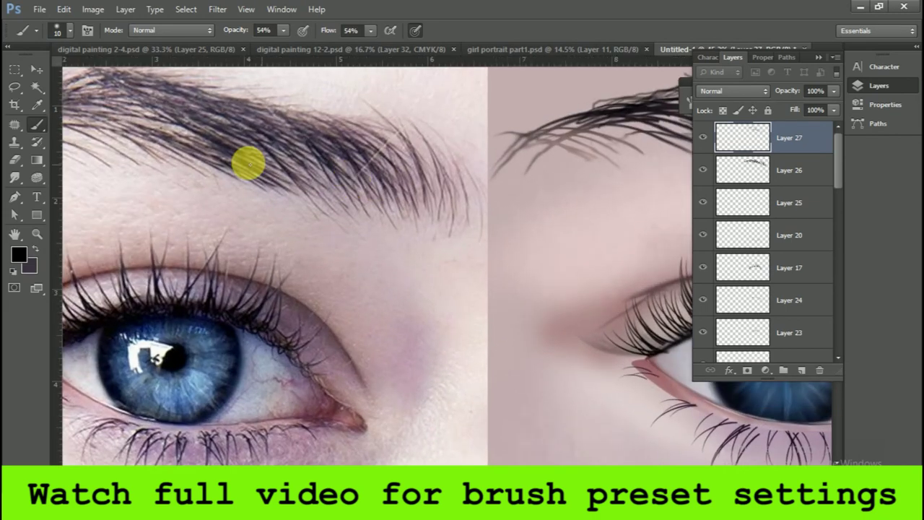
# Sample a mauve from the painting and paint new hair strands at the eyebrow's right end
pyautogui.scroll(-2, 608, 231)
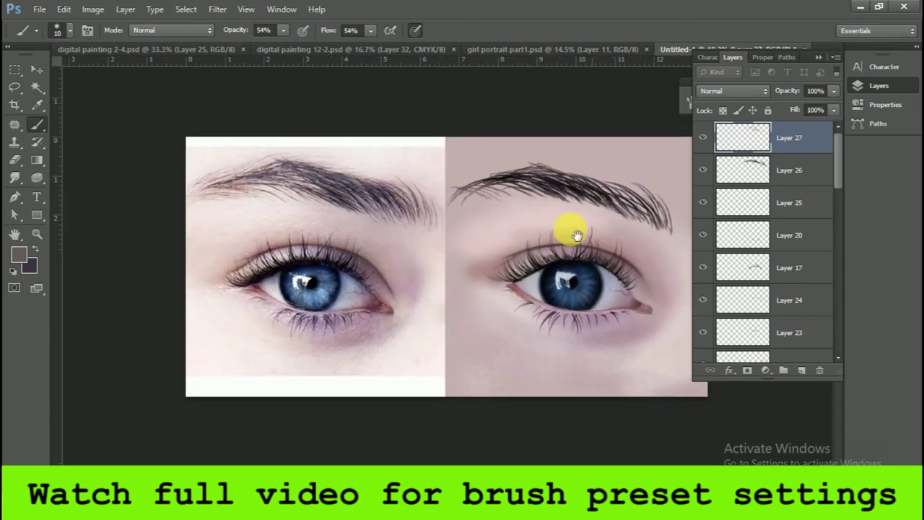
pyautogui.scroll(1, 583, 192)
pyautogui.scroll(-1, 592, 192)
pyautogui.scroll(4, 606, 189)
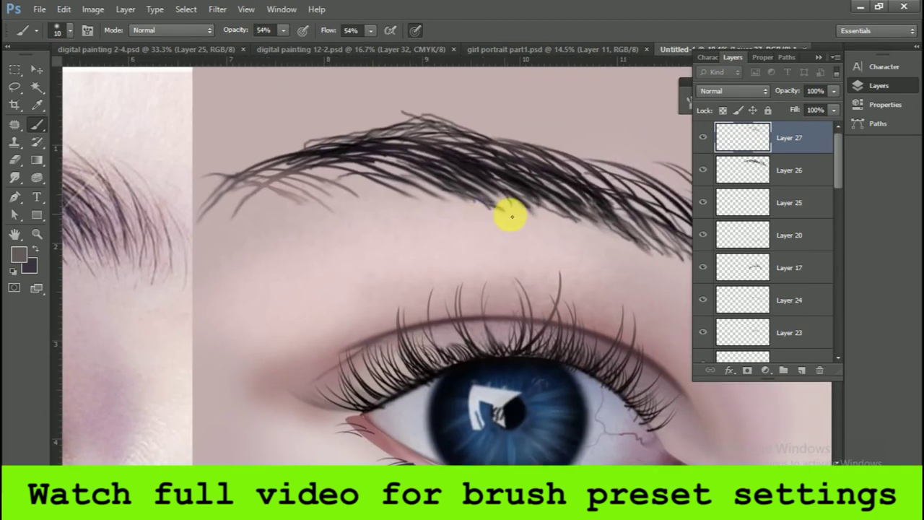
pyautogui.click(18, 255)
pyautogui.click(129, 238)
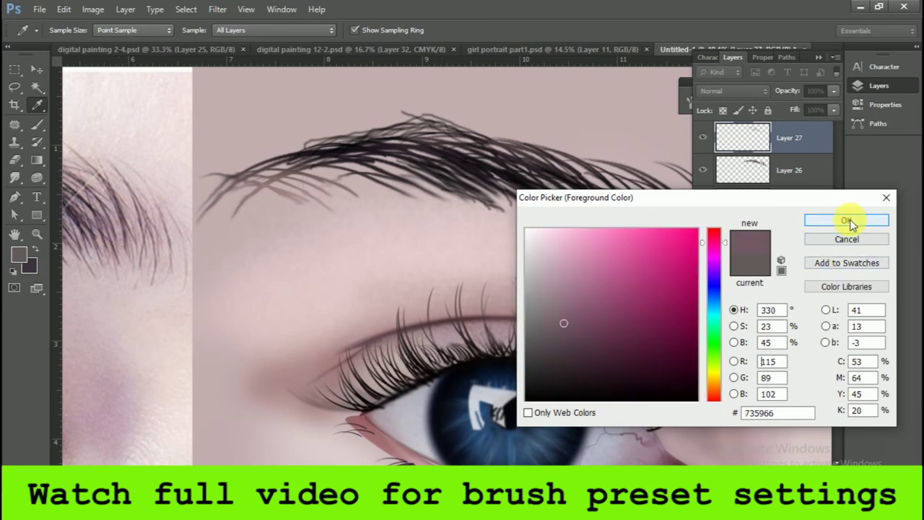
pyautogui.click(845, 220)
pyautogui.hscroll(3, 309, 223)
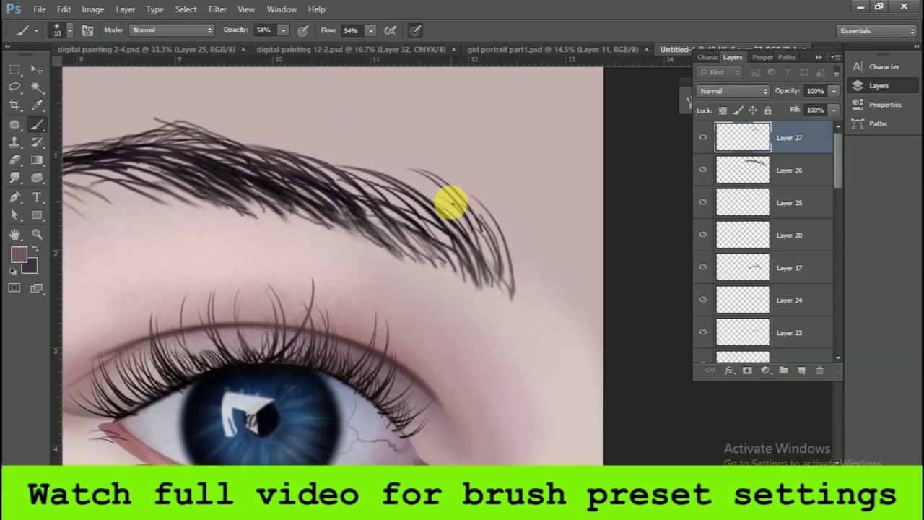
pyautogui.moveTo(427, 204); pyautogui.dragTo(482, 284)
# Switch to the dark tone, brush faint hairs along the eyebrow tail, and enlarge the brush to 30
pyautogui.scroll(-1, 462, 243)
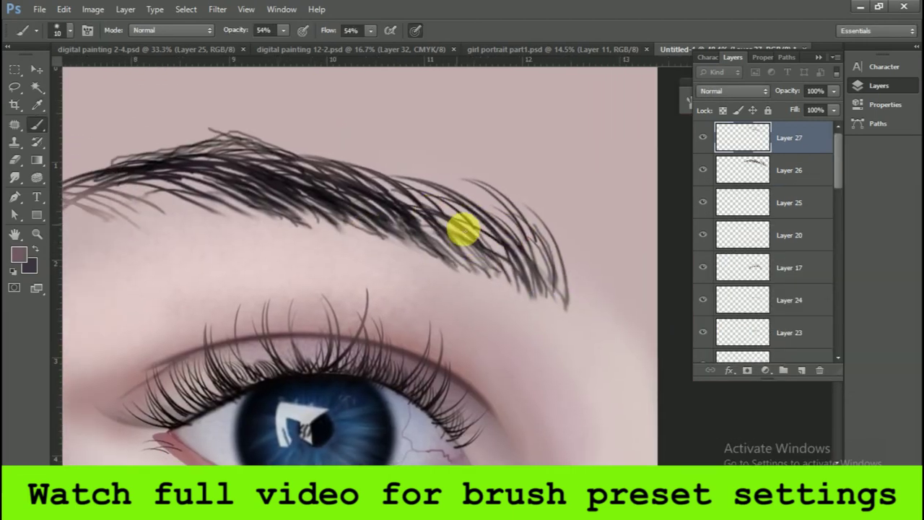
pyautogui.scroll(-2, 472, 230)
pyautogui.scroll(-1, 408, 194)
pyautogui.hscroll(-2, 378, 221)
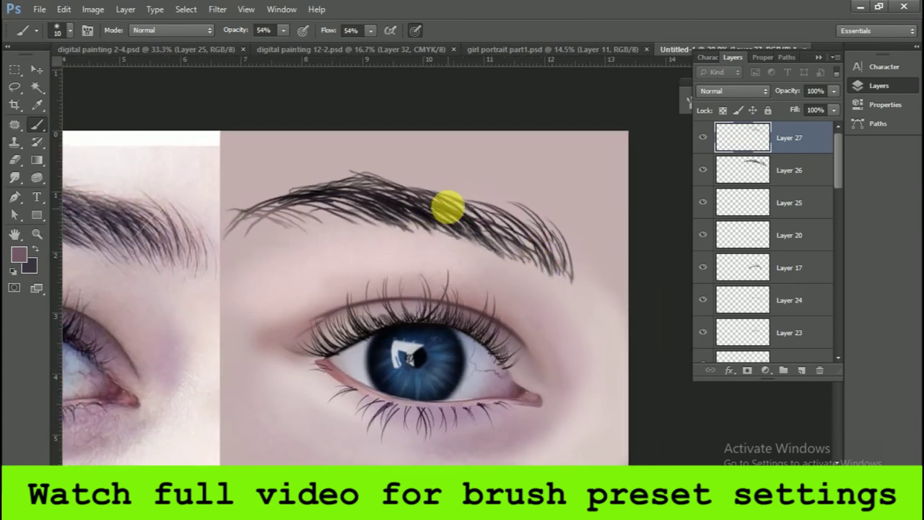
pyautogui.hscroll(-3, 447, 204)
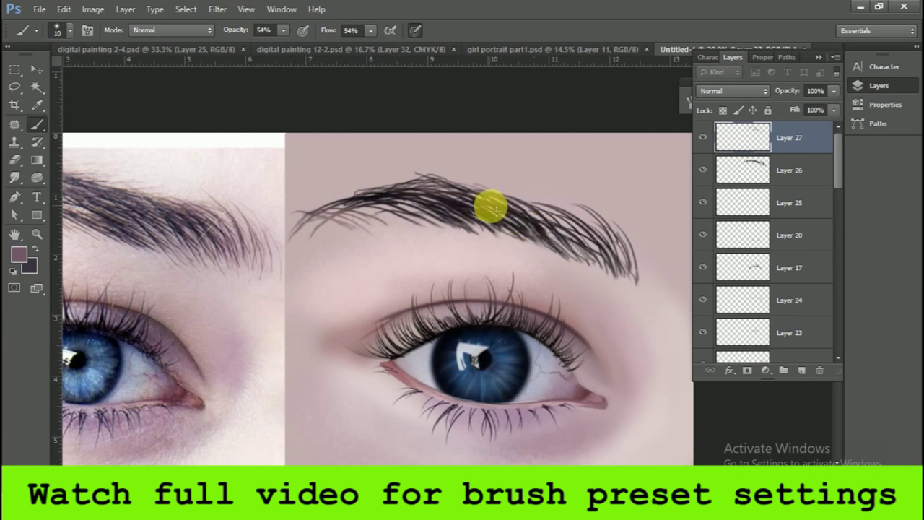
pyautogui.hscroll(-3, 433, 230)
pyautogui.keyDown('alt'); pyautogui.click(178, 229); pyautogui.keyUp('alt')
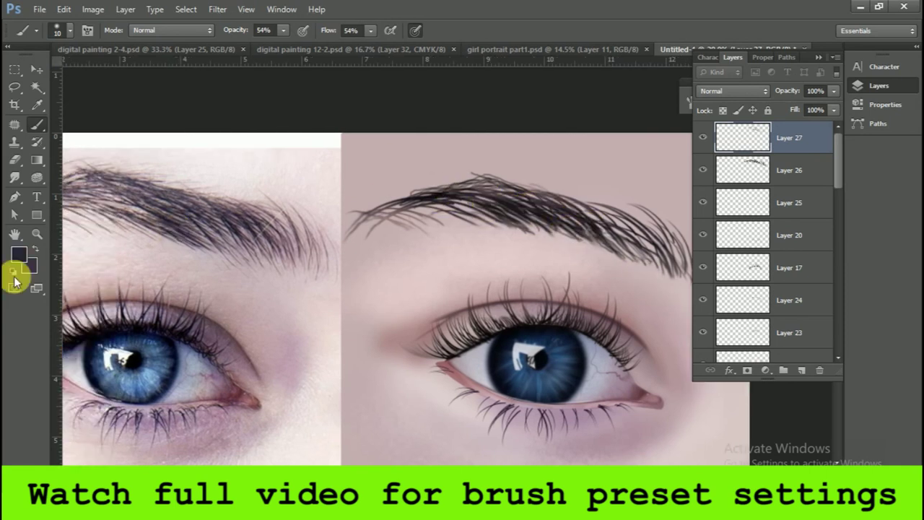
pyautogui.moveTo(563, 216); pyautogui.dragTo(648, 254)
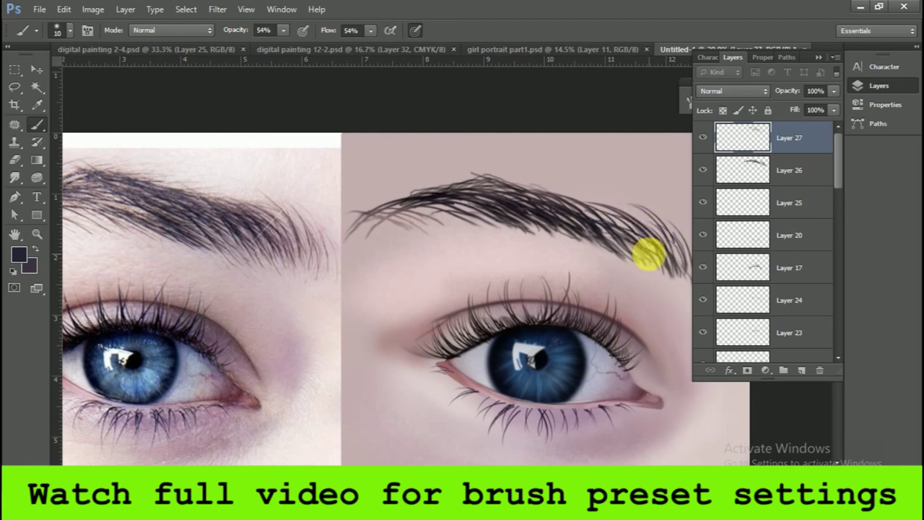
pyautogui.press(']')
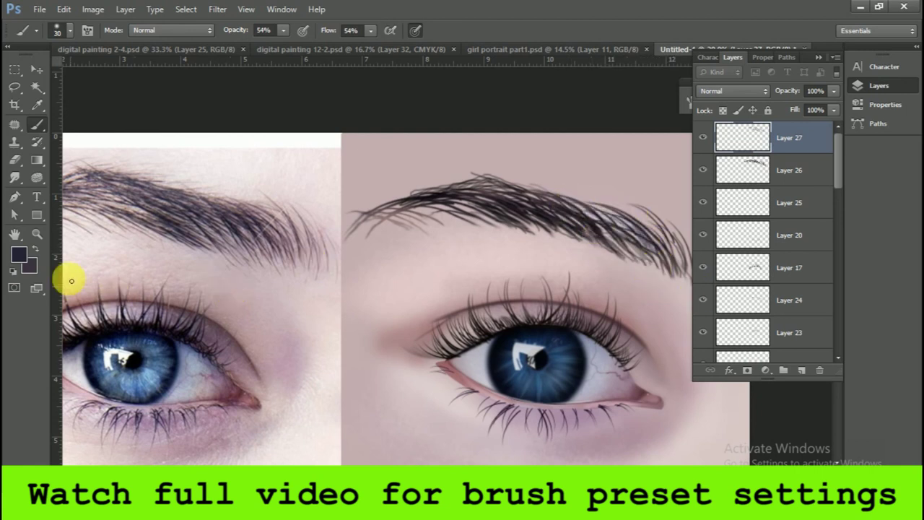
# Set the background colour to black, add empty Layer 28, and shrink the brush to 9 px
pyautogui.click(28, 264)
pyautogui.click(529, 407)
pyautogui.click(848, 218)
pyautogui.click(62, 31)
pyautogui.moveTo(82, 82); pyautogui.dragTo(73, 83)
pyautogui.press('Return')
pyautogui.click(801, 369)
pyautogui.press('[')
pyautogui.press('[')
# Set the brush opacity and flow both to 100%
pyautogui.write('100')
pyautogui.press('Return')
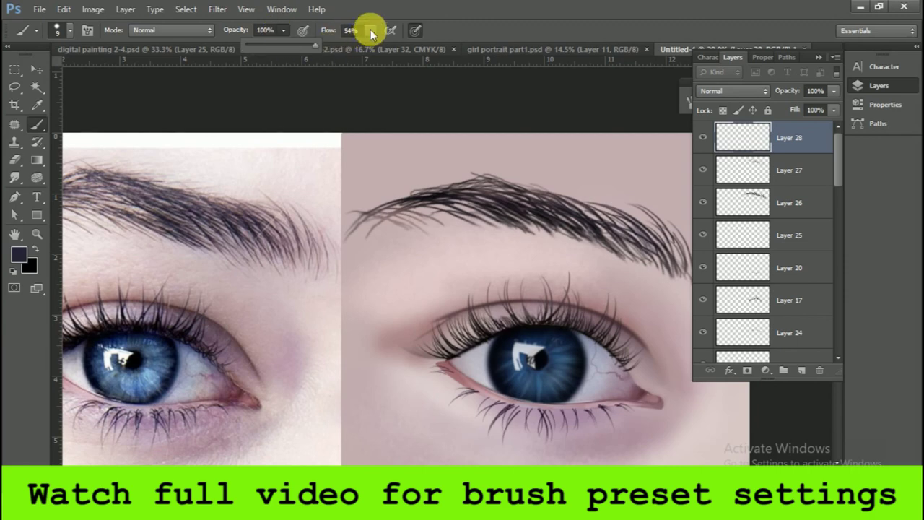
pyautogui.doubleClick(352, 31)
pyautogui.write('100')
pyautogui.press('Return')
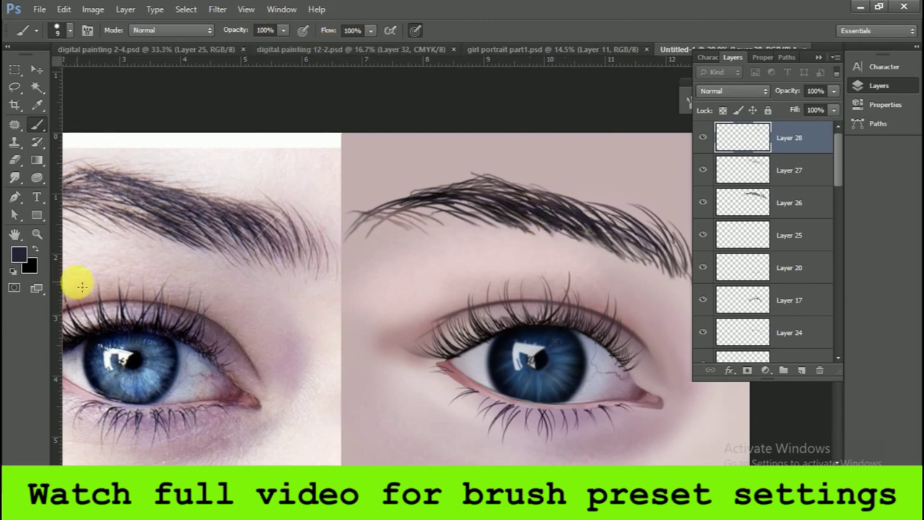
# Pick pure black as foreground, shrink the brush to 5 px, and add fine eyebrow hairs
pyautogui.click(19, 252)
pyautogui.moveTo(618, 346); pyautogui.dragTo(619, 412)
pyautogui.click(845, 217)
pyautogui.press('[')
pyautogui.press('[')
pyautogui.press('[')
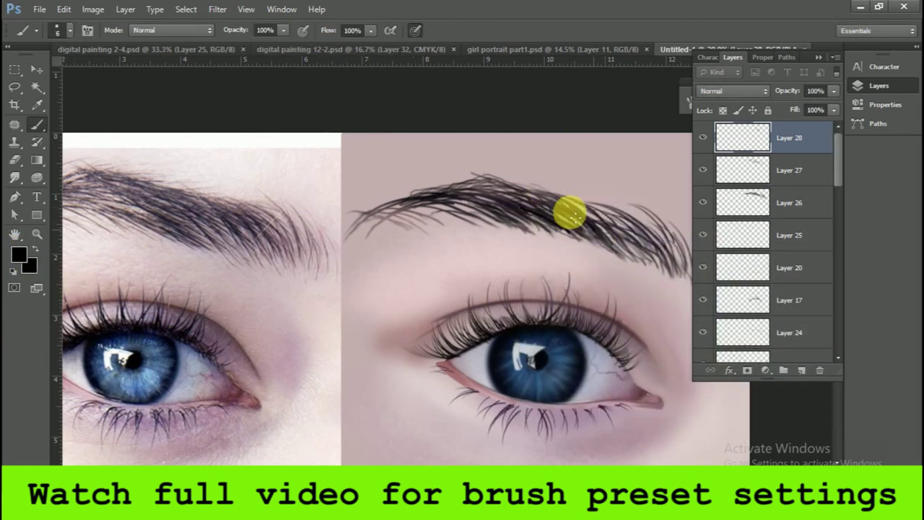
pyautogui.press('[')
pyautogui.press('[')
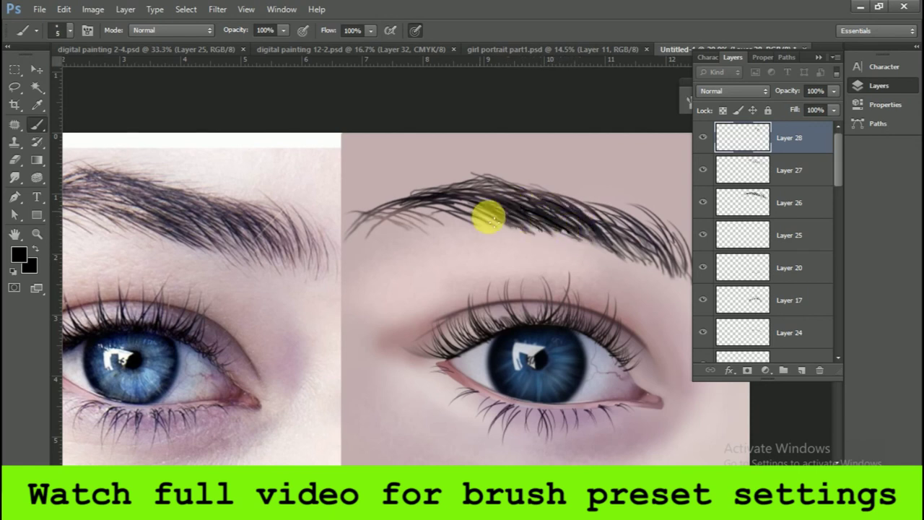
pyautogui.moveTo(487, 214); pyautogui.dragTo(542, 208)
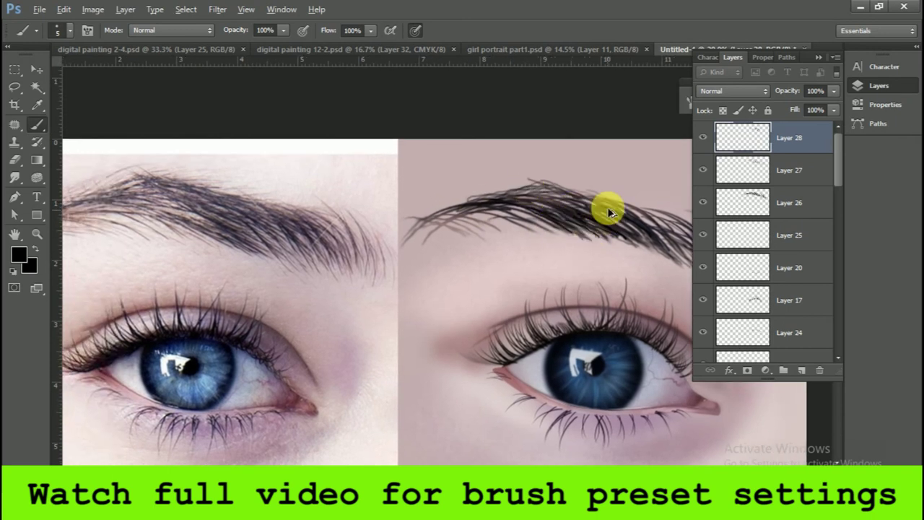
pyautogui.moveTo(637, 231); pyautogui.dragTo(559, 229)
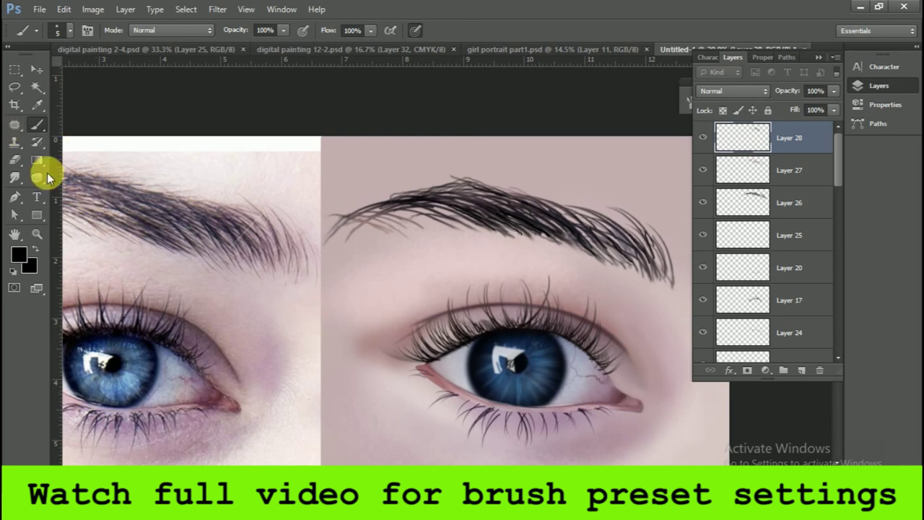
# Smudge the hairs at the eyebrow's right end with a 125 px Smudge brush at 26% strength
pyautogui.rightClick(14, 177)
pyautogui.click(72, 199)
pyautogui.click(75, 32)
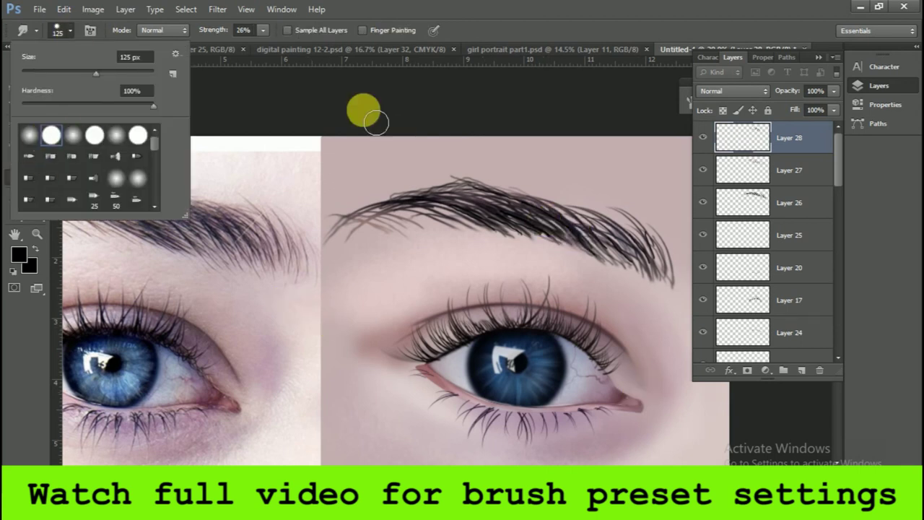
pyautogui.click(371, 113)
pyautogui.moveTo(580, 239)
pyautogui.mouseDown()
pyautogui.moveTo(542, 223)
pyautogui.moveTo(655, 301)
pyautogui.moveTo(663, 249)
pyautogui.moveTo(645, 214)
pyautogui.moveTo(527, 249)
pyautogui.moveTo(486, 220)
pyautogui.moveTo(373, 214)
pyautogui.moveTo(491, 241)
pyautogui.moveTo(490, 197)
pyautogui.moveTo(626, 262)
pyautogui.moveTo(575, 238)
pyautogui.moveTo(649, 256)
pyautogui.moveTo(520, 255)
pyautogui.moveTo(439, 207)
pyautogui.moveTo(454, 206)
pyautogui.mouseUp()
pyautogui.hotkey('ctrl', '-')
pyautogui.click(867, 86)
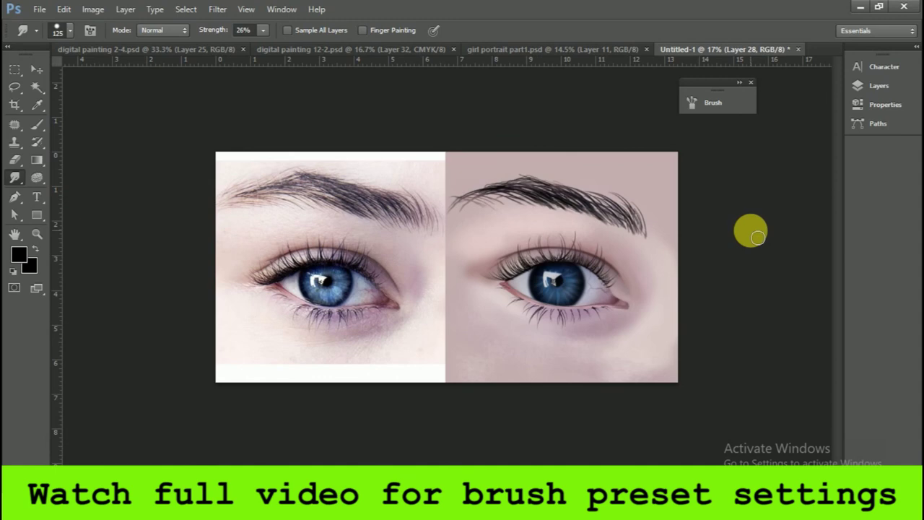
# Add Layer 29, sample a brownish-mauve from the eyebrow, and paint it over the brow
pyautogui.click(858, 85)
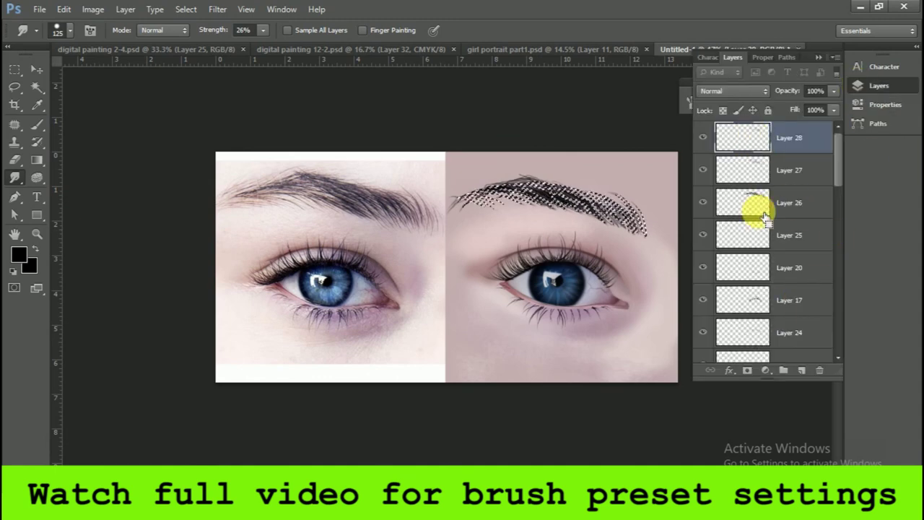
pyautogui.click(801, 369)
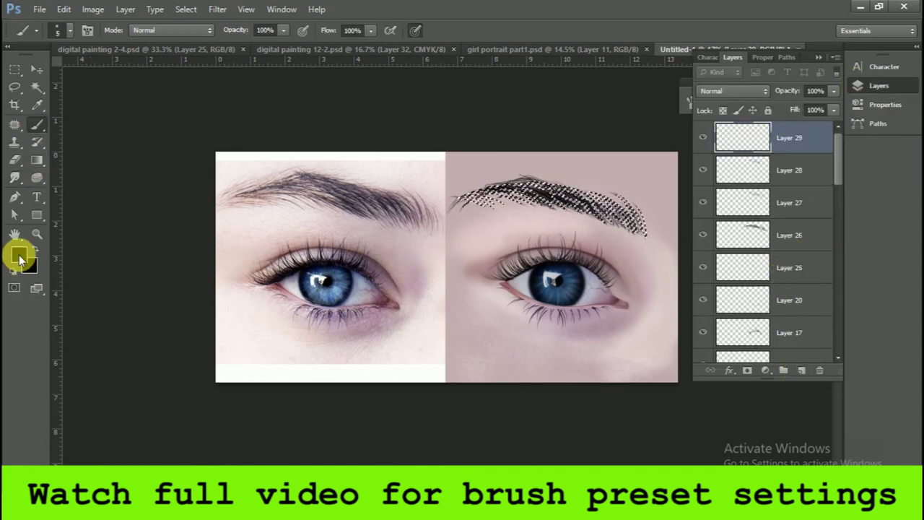
pyautogui.click(19, 254)
pyautogui.click(282, 190)
pyautogui.click(846, 220)
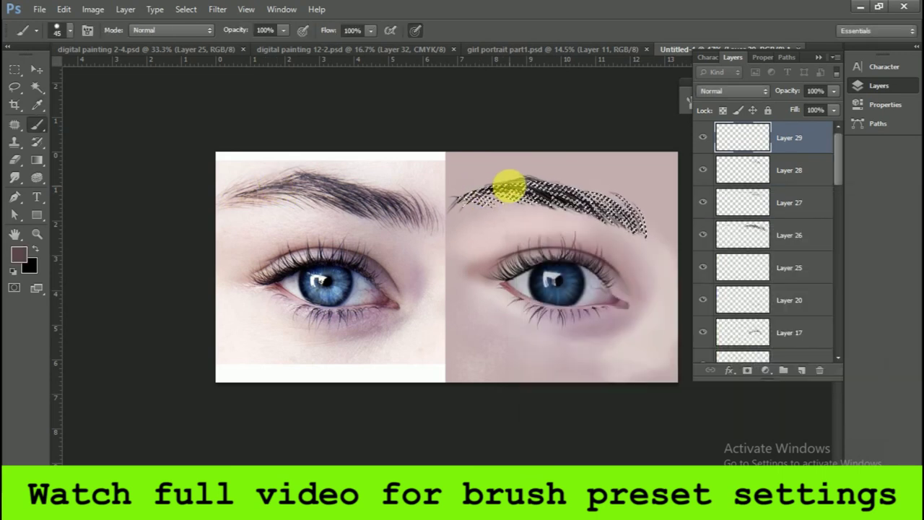
pyautogui.moveTo(511, 193); pyautogui.dragTo(577, 198)
pyautogui.click(635, 211)
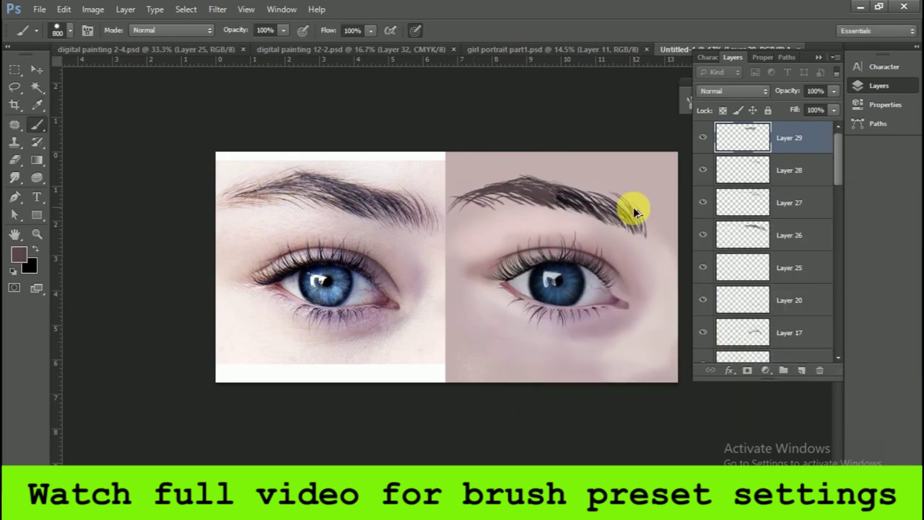
# Choose a soft brush at 48% opacity and 17% flow, sample the pink skin, then select the Move tool
pyautogui.click(70, 31)
pyautogui.doubleClick(72, 133)
pyautogui.moveTo(283, 30); pyautogui.dragTo(267, 45)
pyautogui.moveTo(370, 30); pyautogui.dragTo(353, 45)
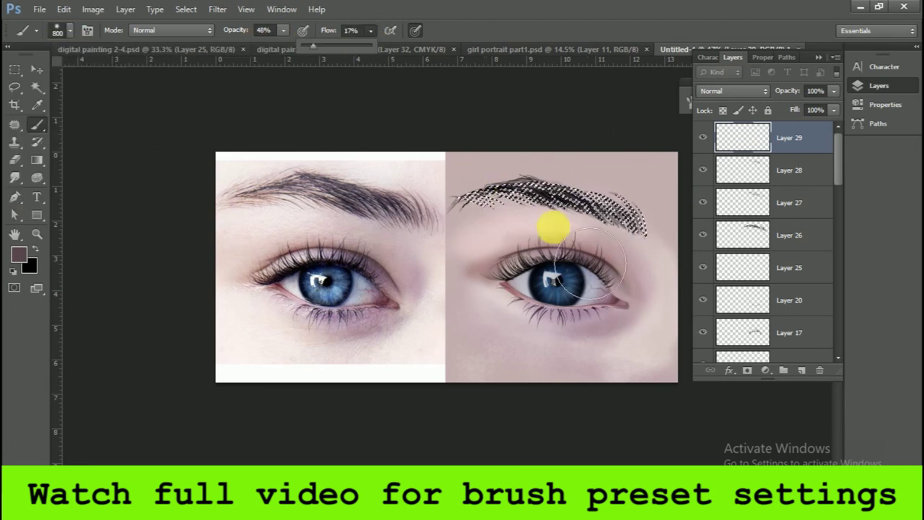
pyautogui.keyDown('alt'); pyautogui.click(635, 238); pyautogui.keyUp('alt')
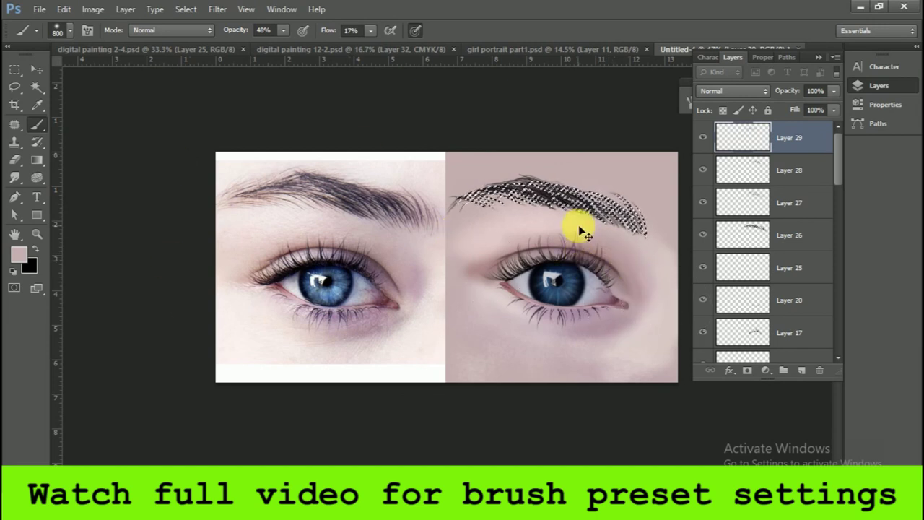
pyautogui.click(36, 69)
pyautogui.click(177, 98)
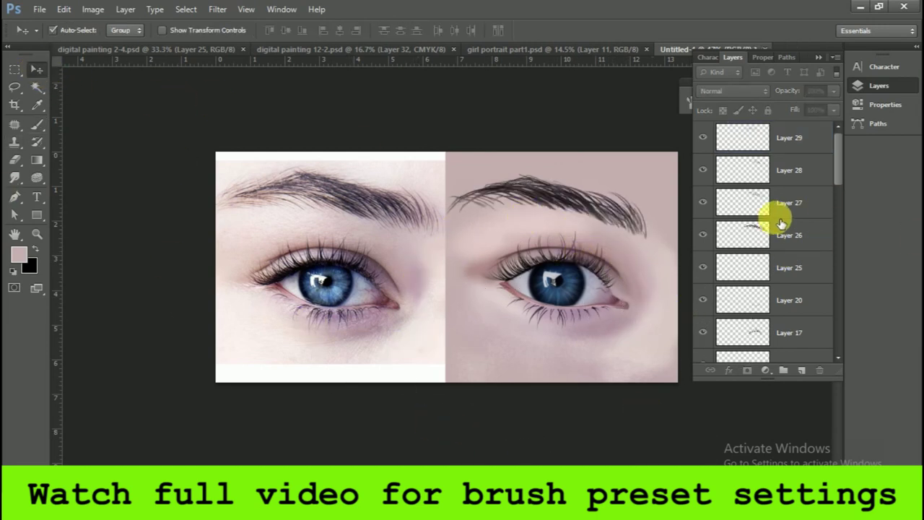
pyautogui.scroll(-1, 372, 264)
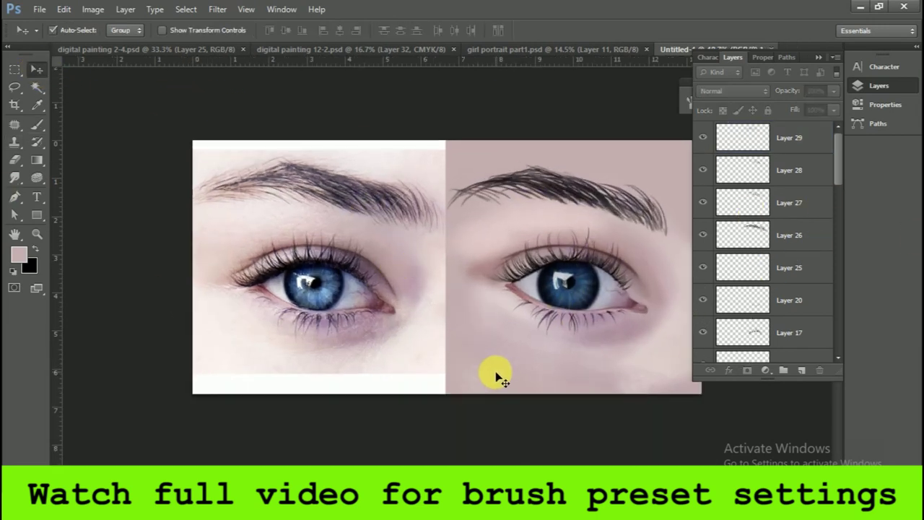
pyautogui.hotkey('ctrl', '-')
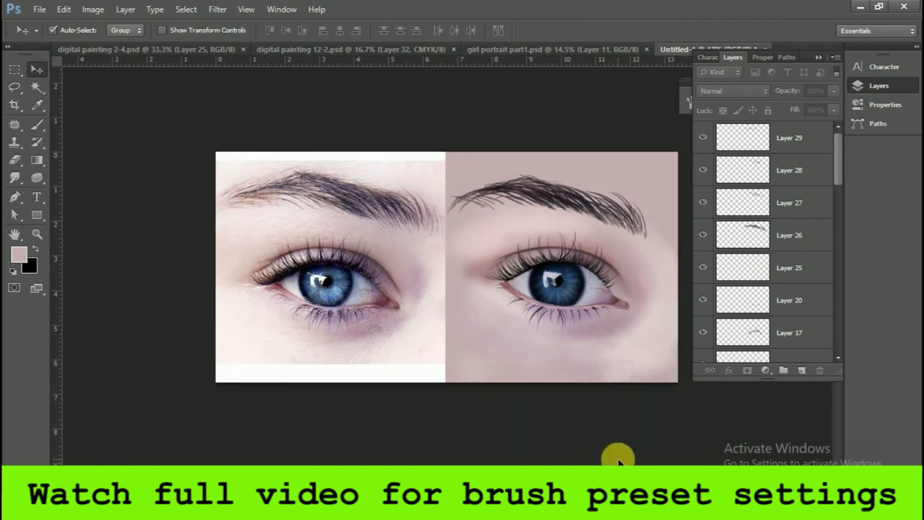